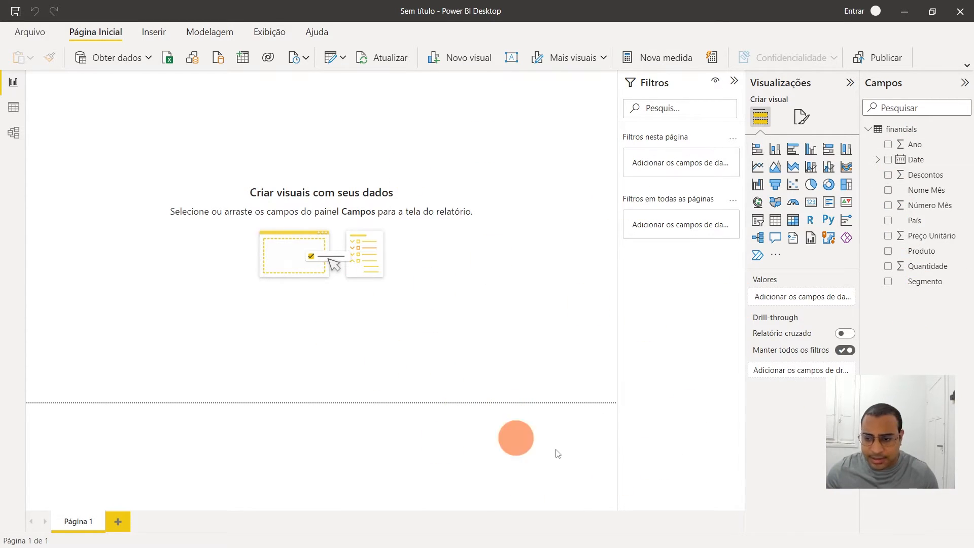
Step: Collapse the filters pane, add a card visual showing Quantidade, and place it in the report page's upper-right corner
left_click(734, 81)
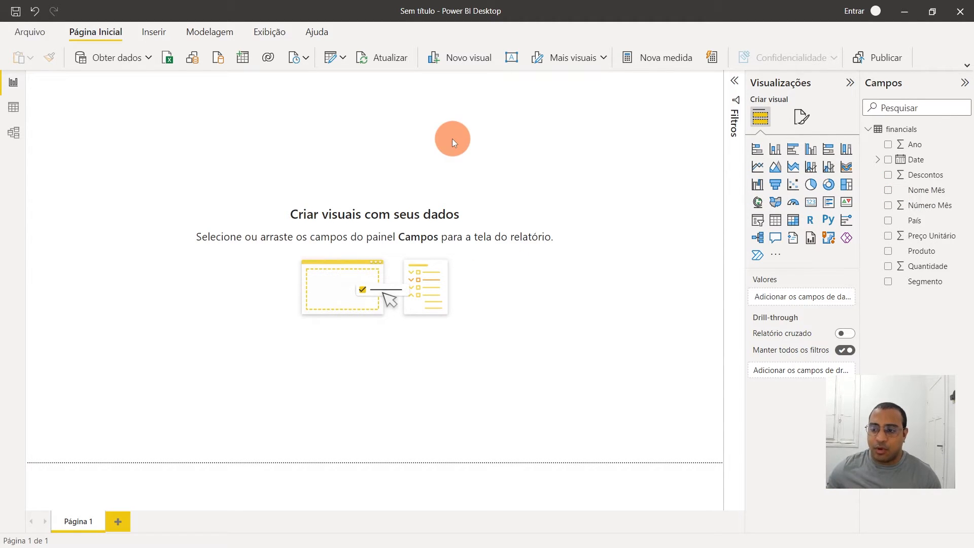
left_click(811, 202)
left_click_drag(107, 153, 517, 169)
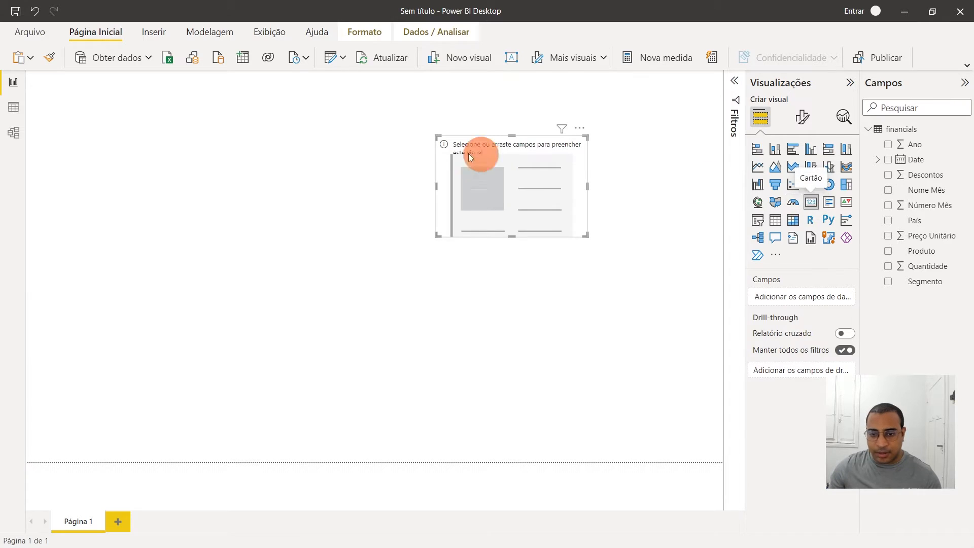
left_click_drag(518, 178, 527, 206)
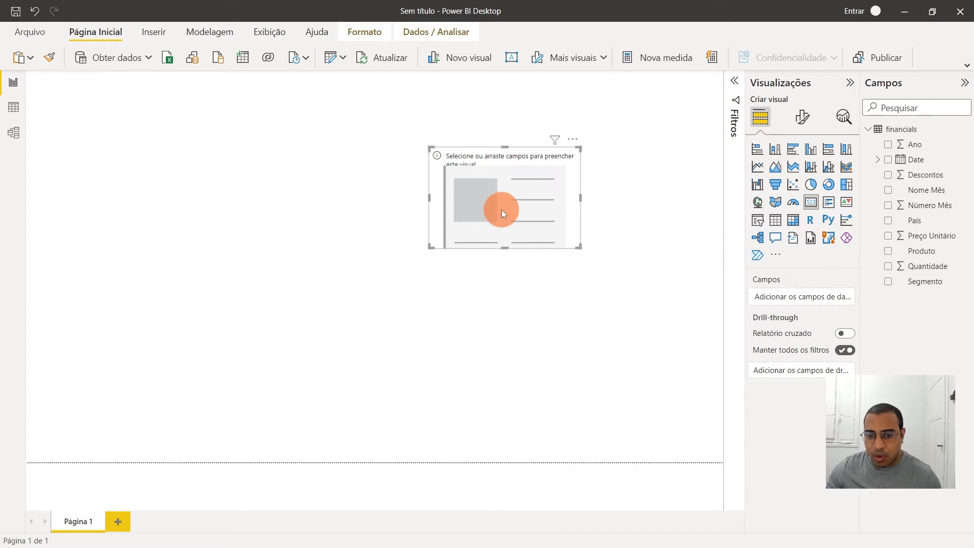
left_click_drag(919, 265, 811, 293)
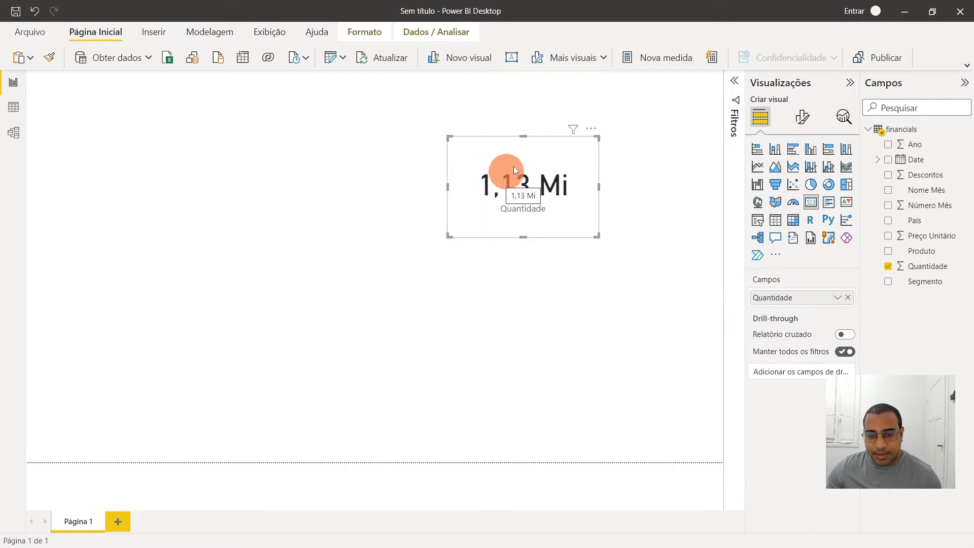
mouse_move(514, 199)
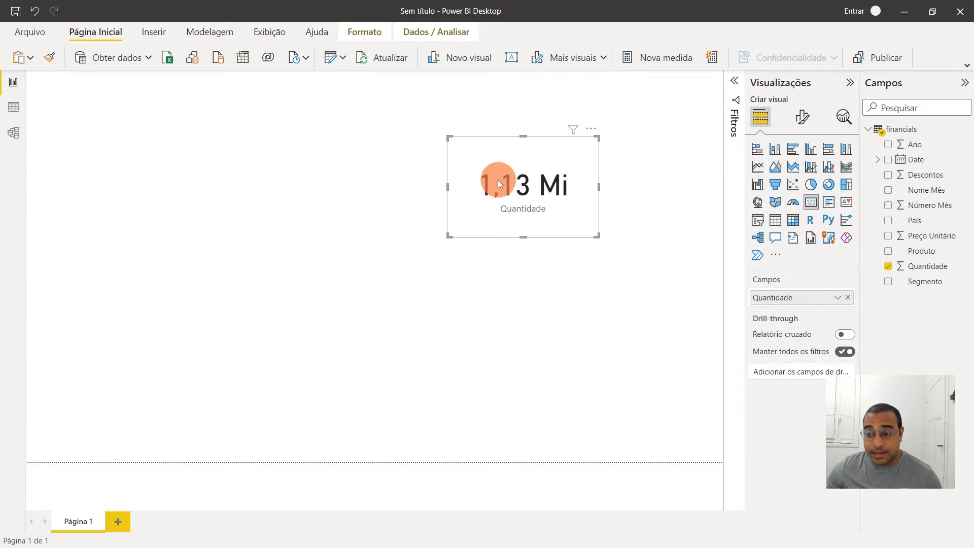
left_click_drag(541, 199, 665, 123)
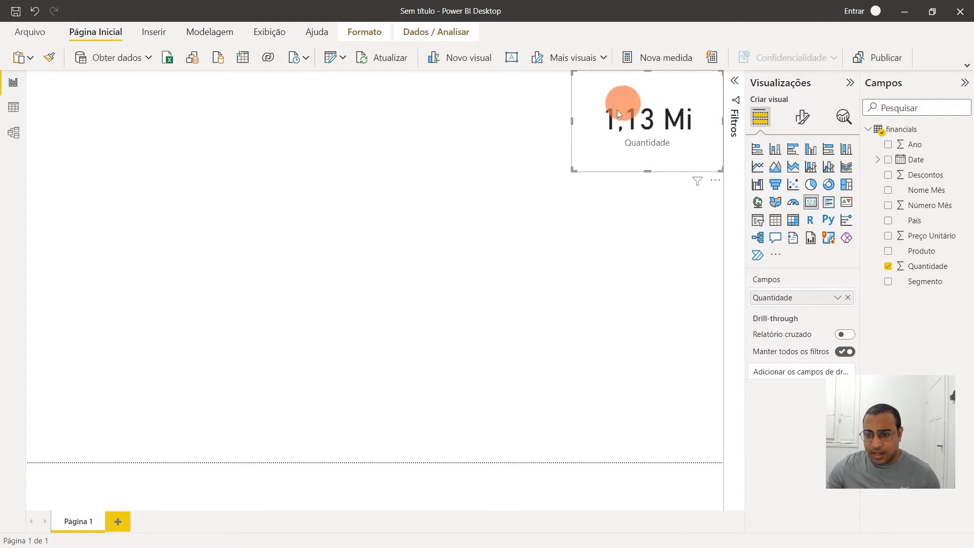
Step: Check the aggregation options of the card's Quantidade field, leave them as they are, and deselect the card
left_click(838, 298)
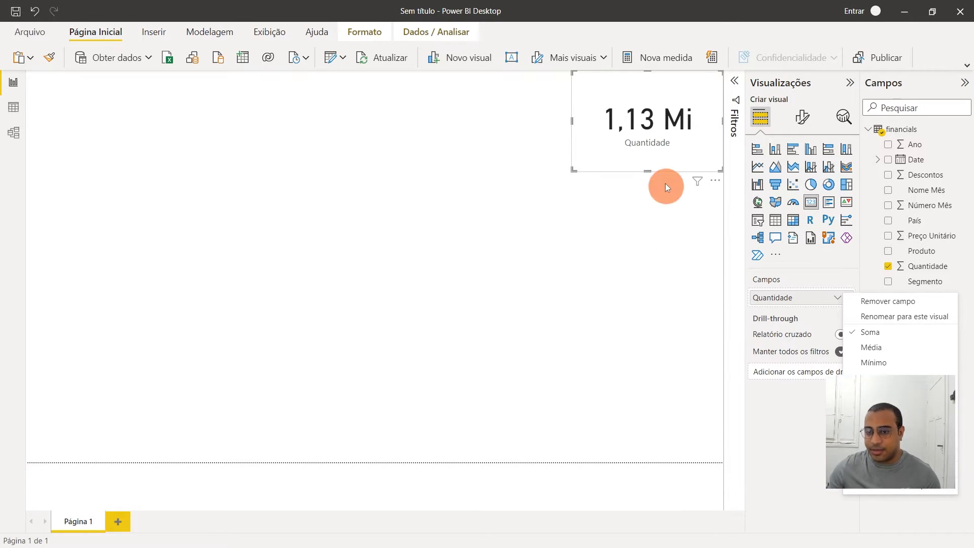
left_click(833, 289)
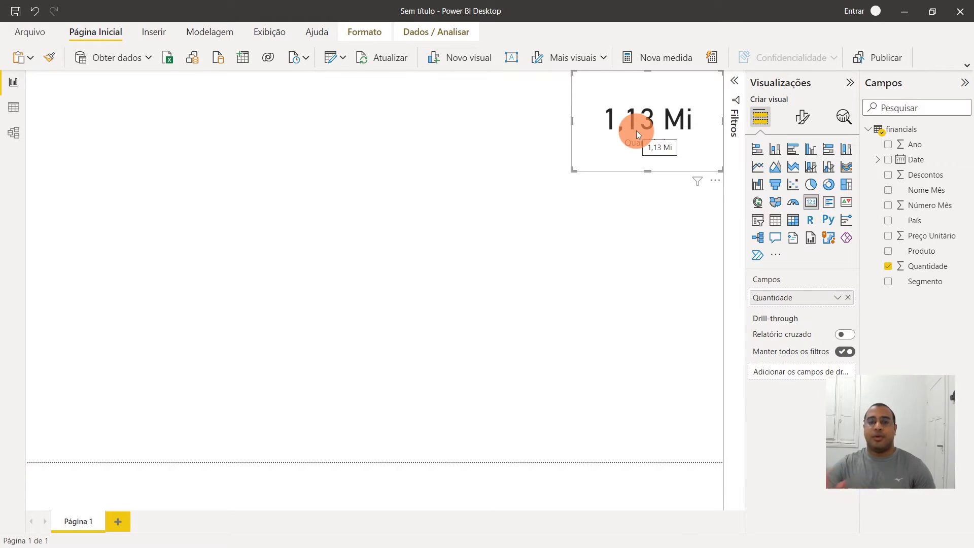
left_click(253, 231)
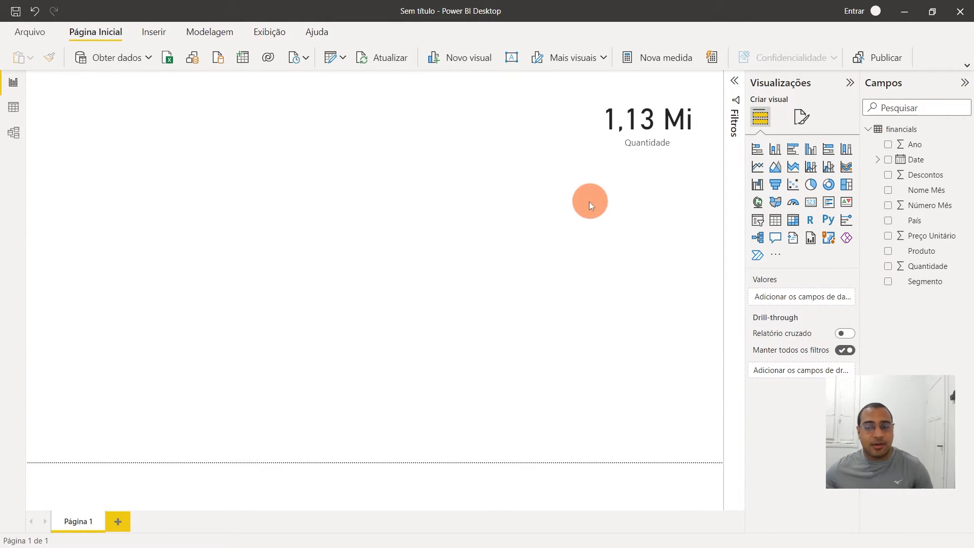
Step: Add a clustered column chart with País on the axis and Quantidade as the values
left_click(812, 149)
left_click_drag(180, 297, 309, 189)
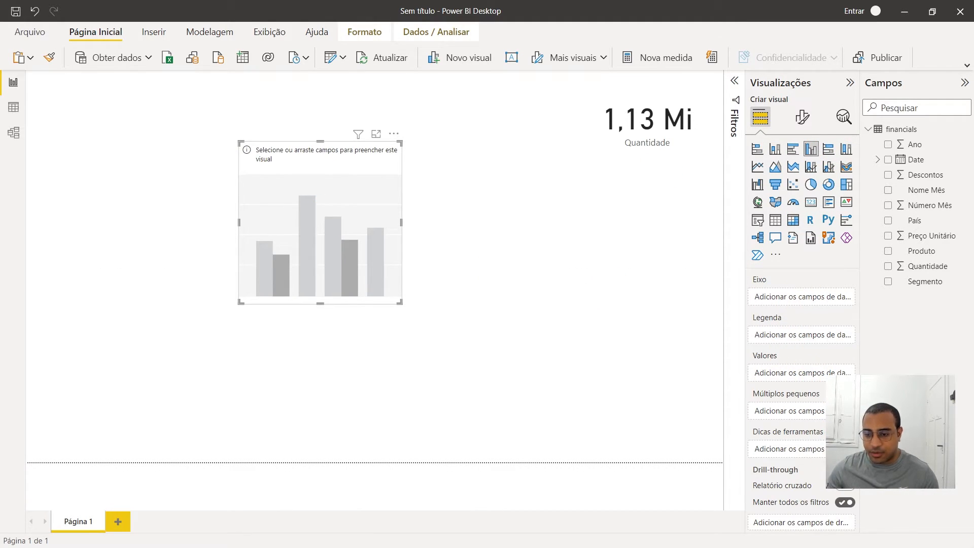
left_click_drag(377, 240, 495, 300)
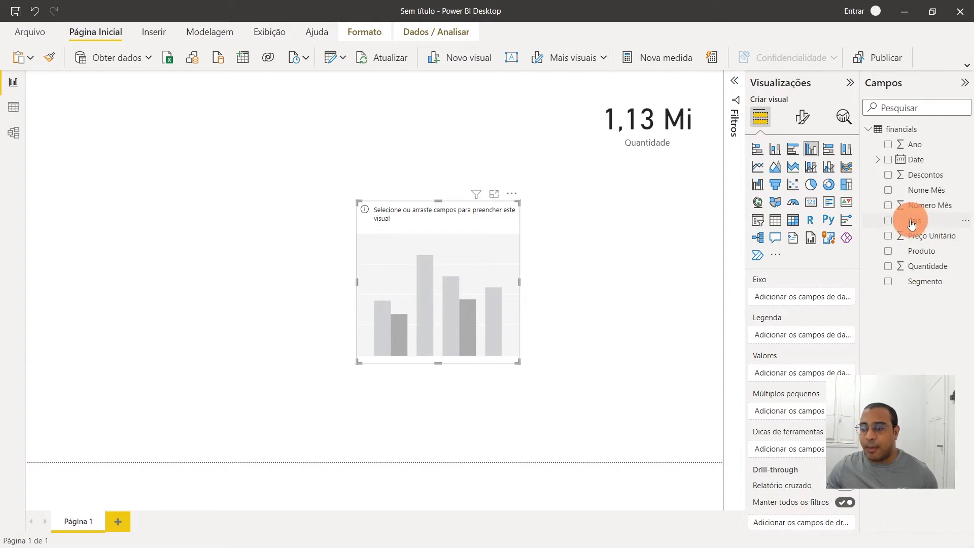
left_click_drag(880, 225, 772, 309)
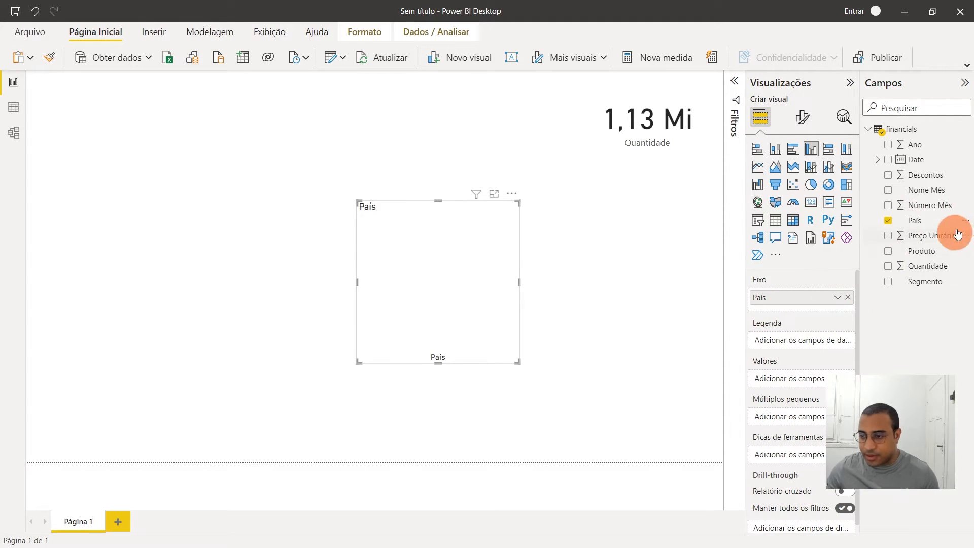
left_click_drag(933, 266, 812, 375)
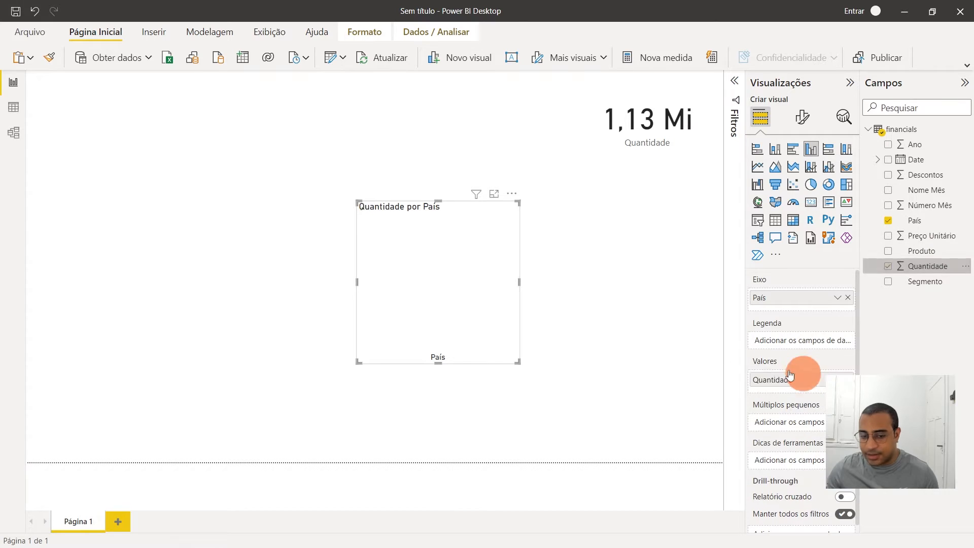
Step: Widen and reposition the Quantidade por País column chart, and delete it from the page
left_click_drag(522, 278, 686, 295)
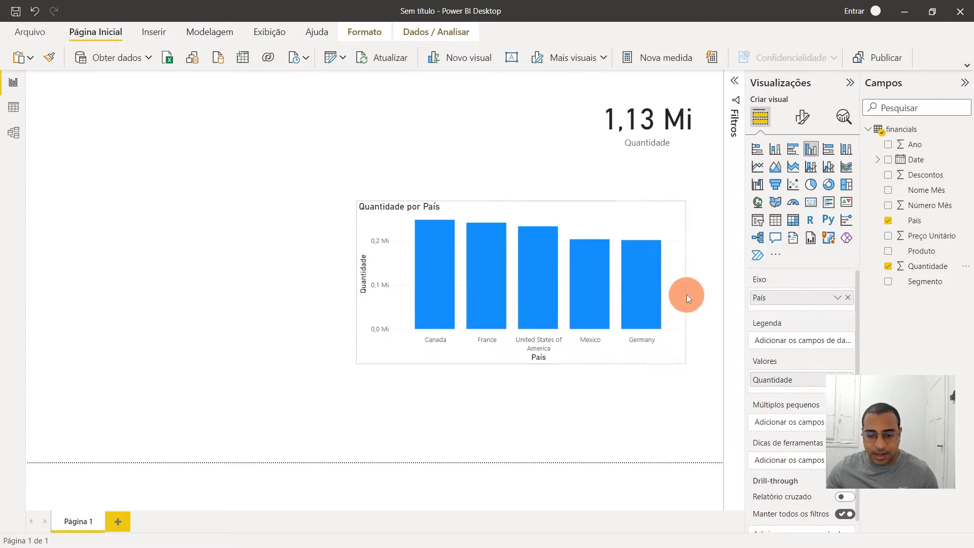
left_click_drag(601, 214, 451, 146)
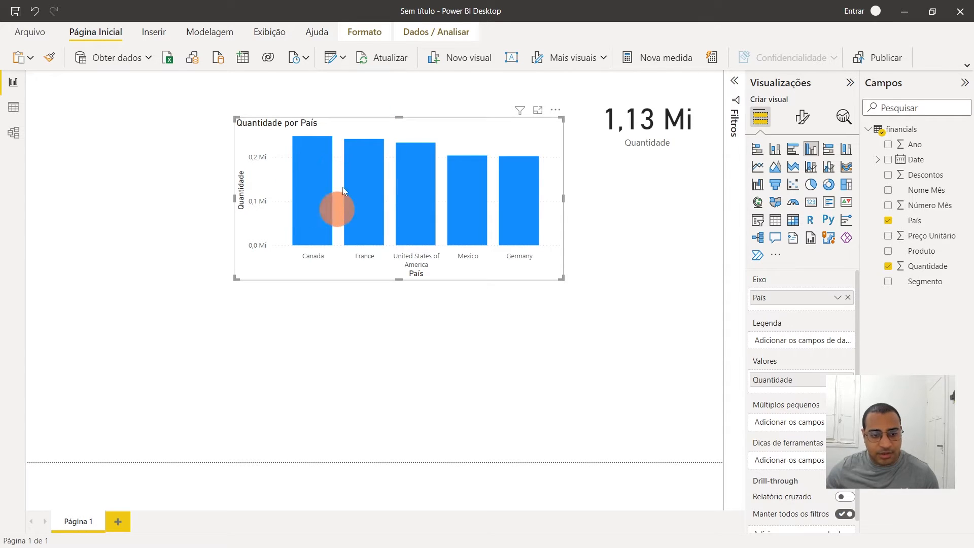
left_click_drag(500, 134, 334, 168)
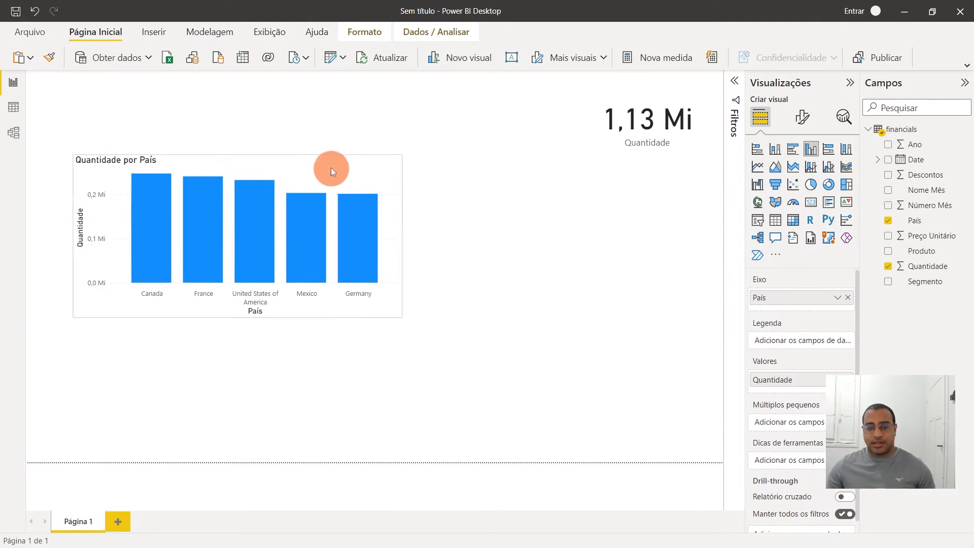
key("Delete")
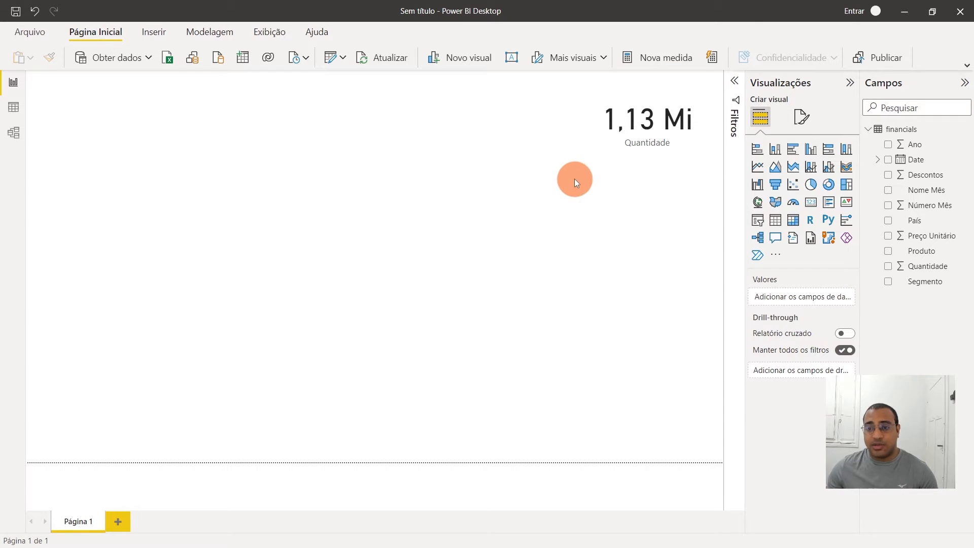
Step: Create a new measure in the financials table and name it SUM in its formula
left_click(910, 133)
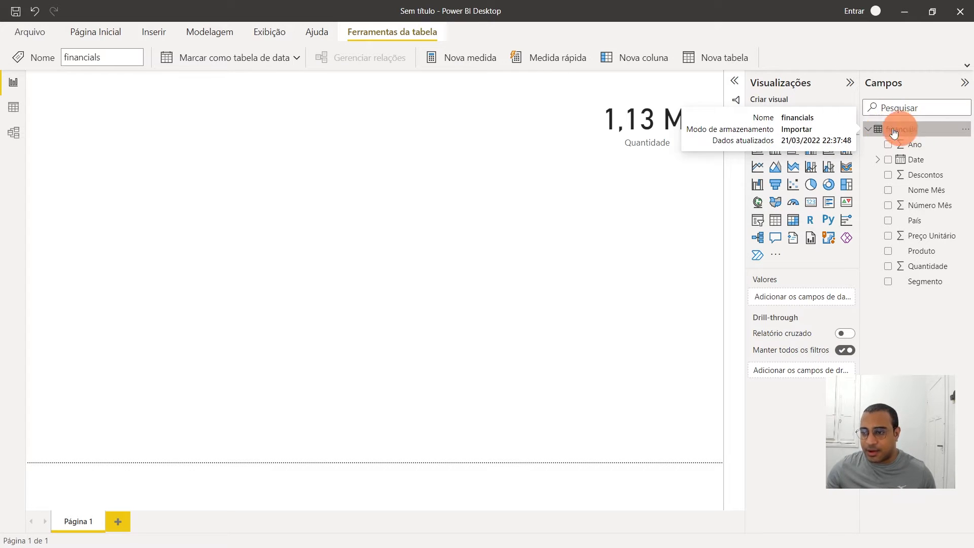
mouse_move(913, 133)
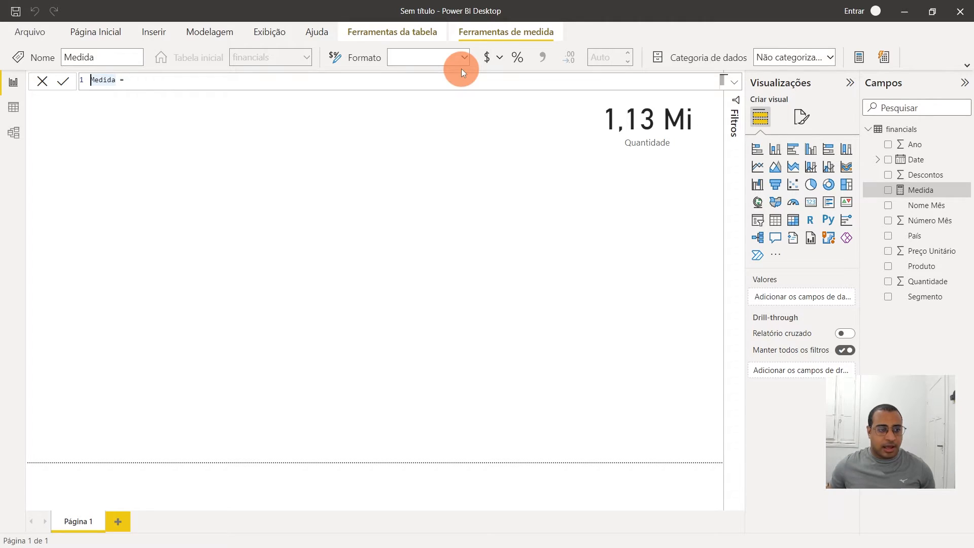
double_click(97, 80)
key("Caps_Lock")
type("S")
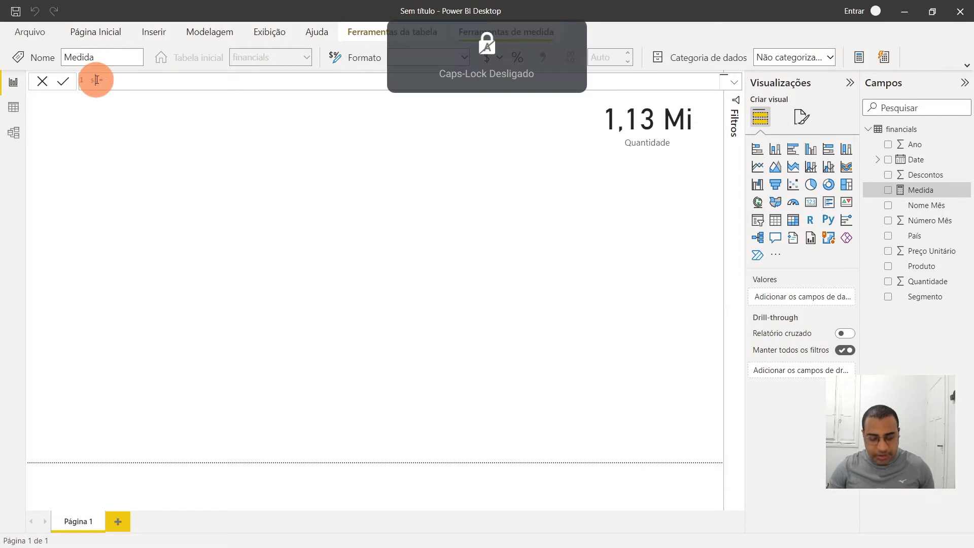
key("Caps_Lock")
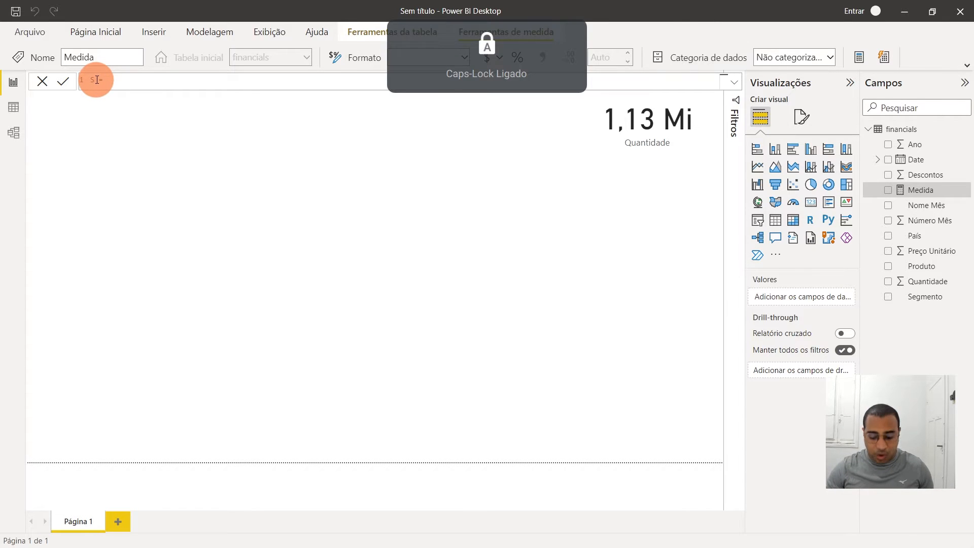
type("UM")
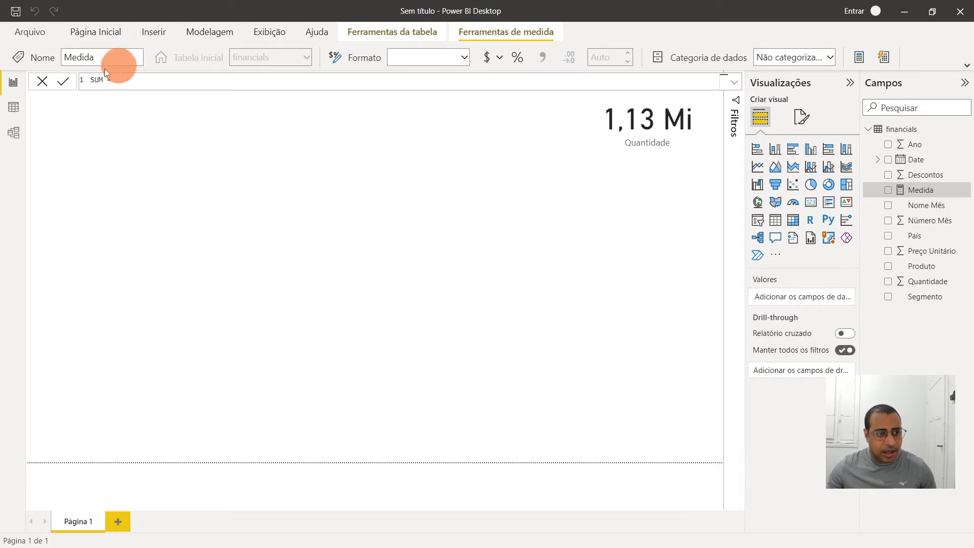
double_click(93, 80)
Step: Define the SUM measure as SUM(financials[Quantidade]) and commit the formula
left_click(118, 79)
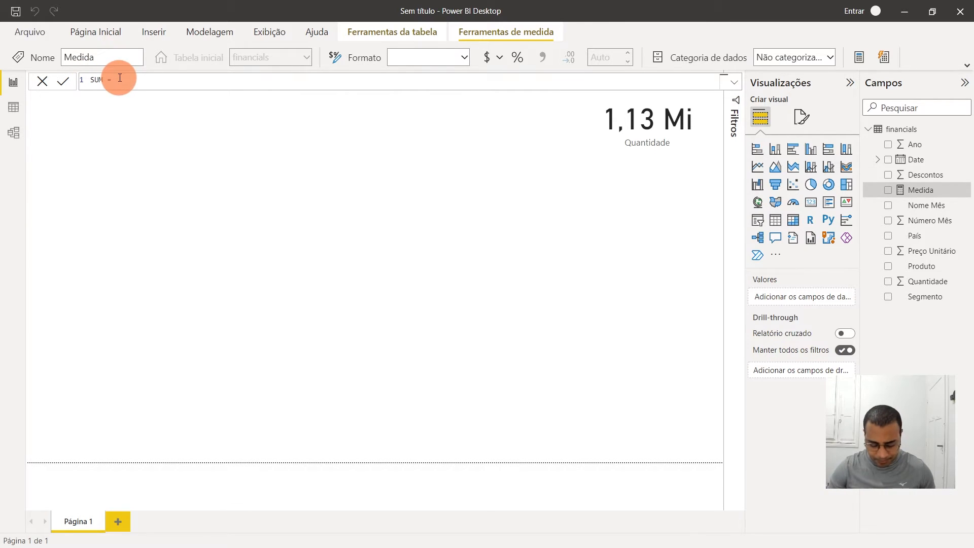
type("S")
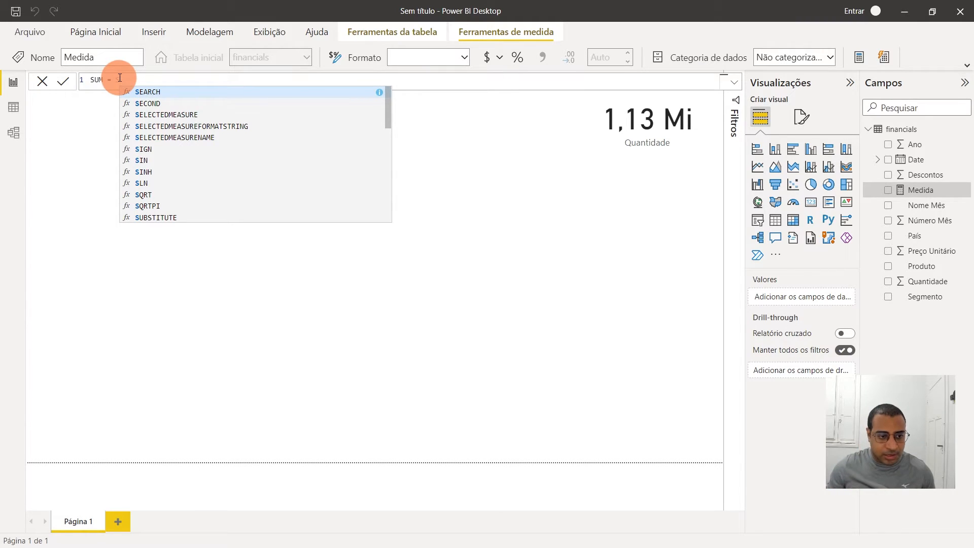
type("UM")
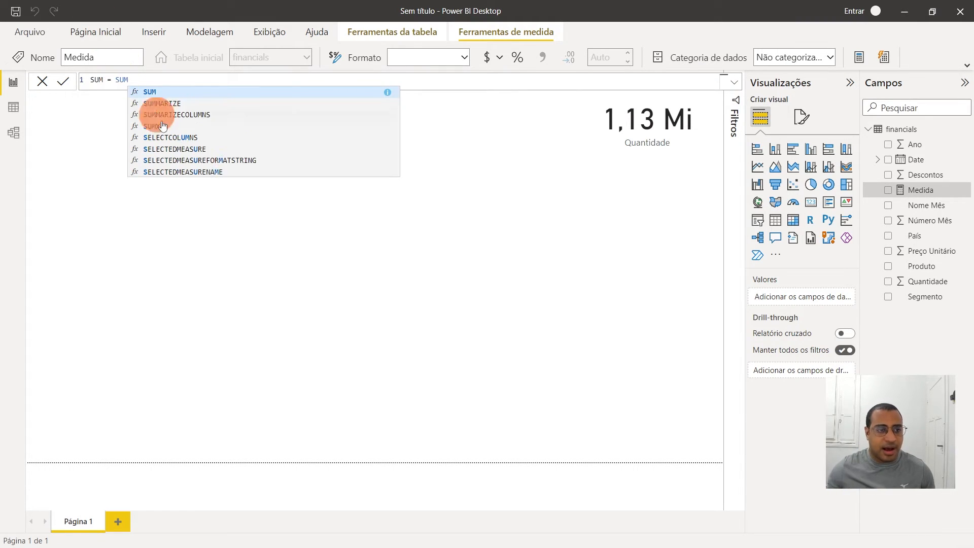
key("BackSpace")
key("BackSpace")
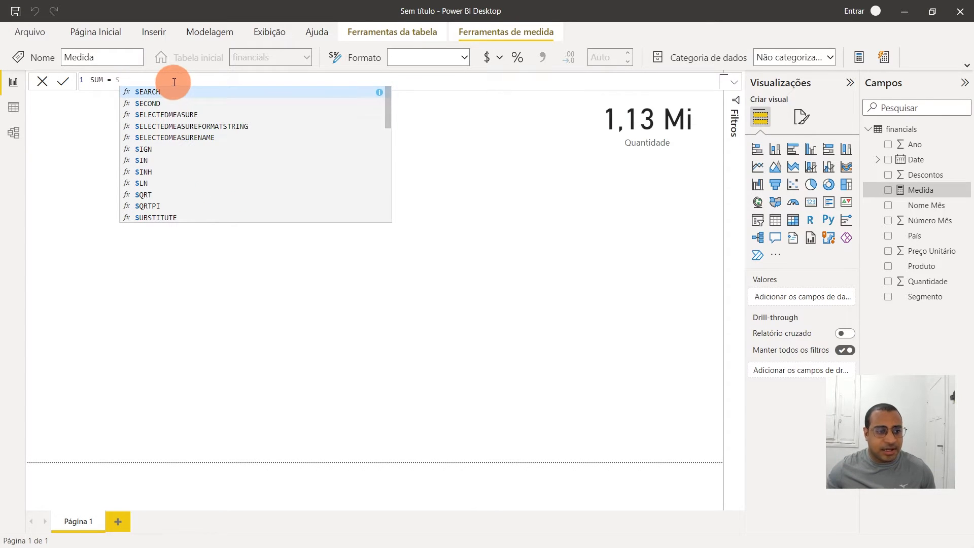
scroll(211, 154, "down", 10)
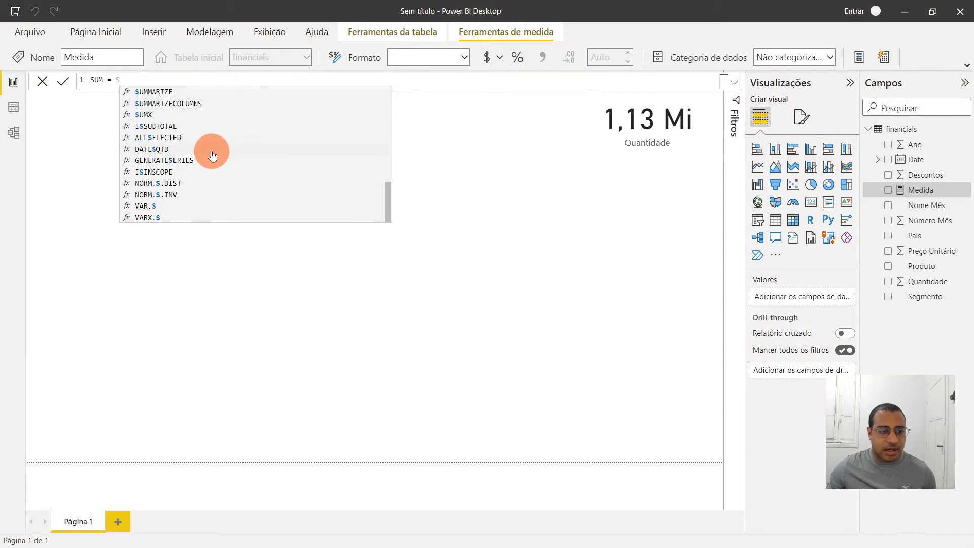
scroll(211, 154, "up", 10)
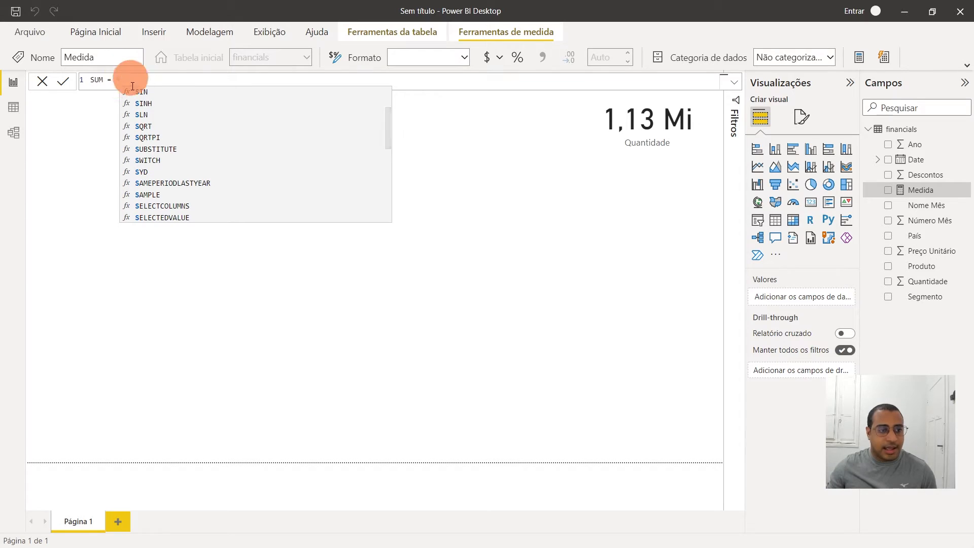
type("UM")
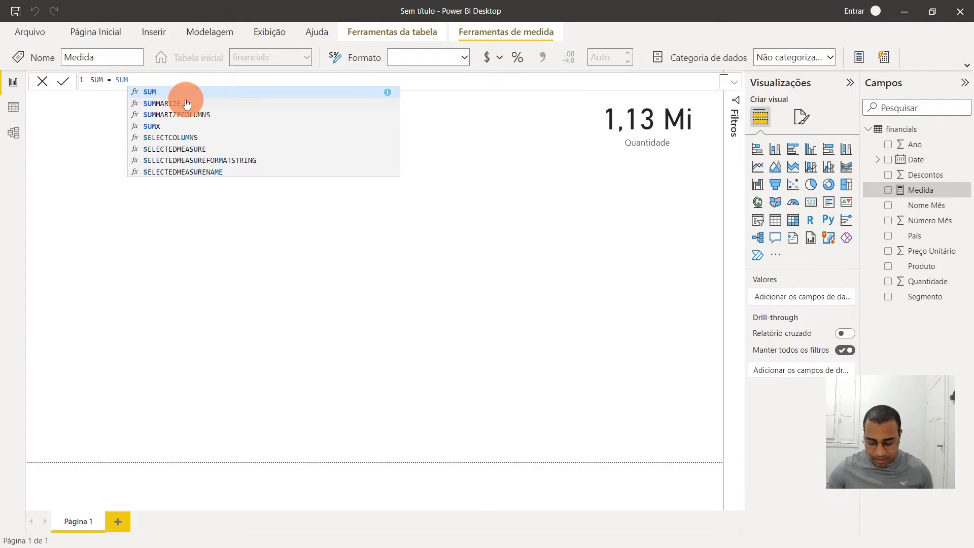
type("(")
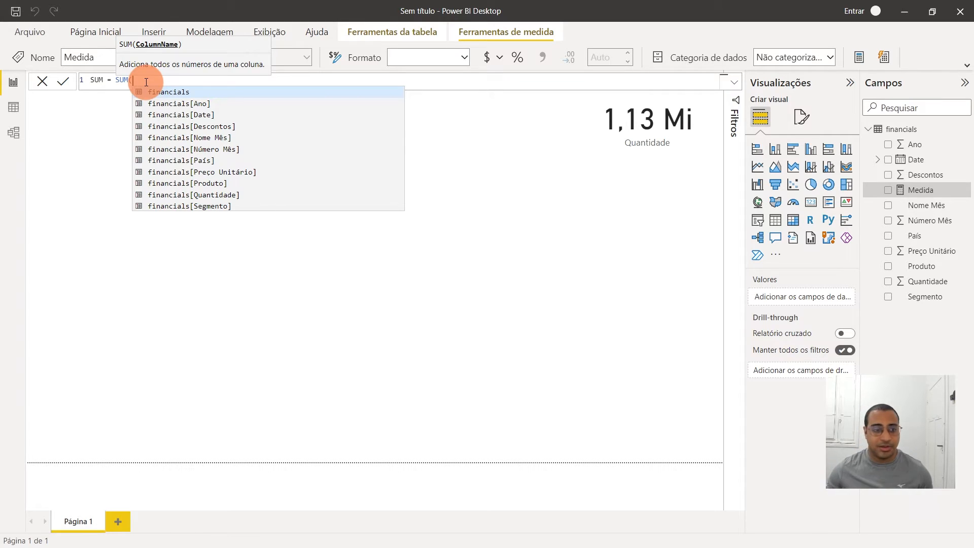
left_click(226, 197)
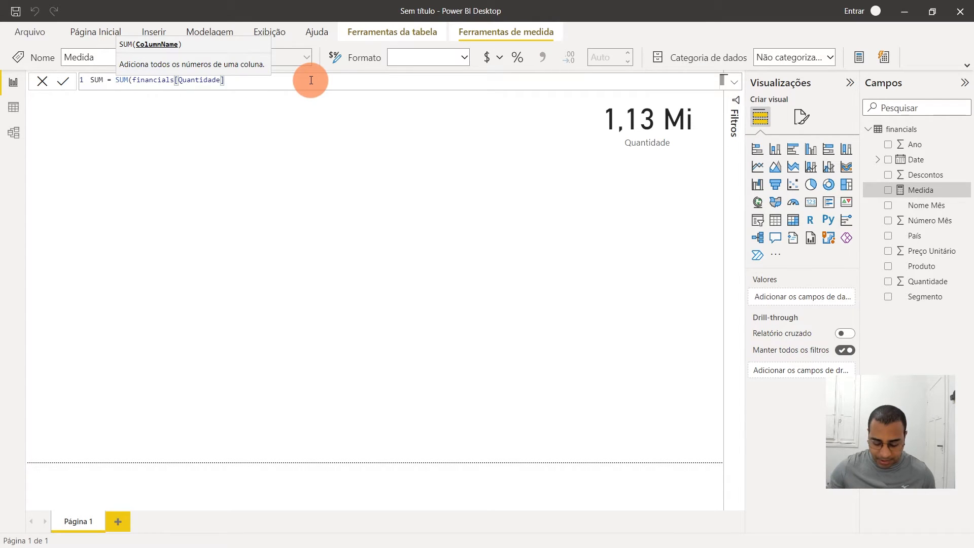
type(")")
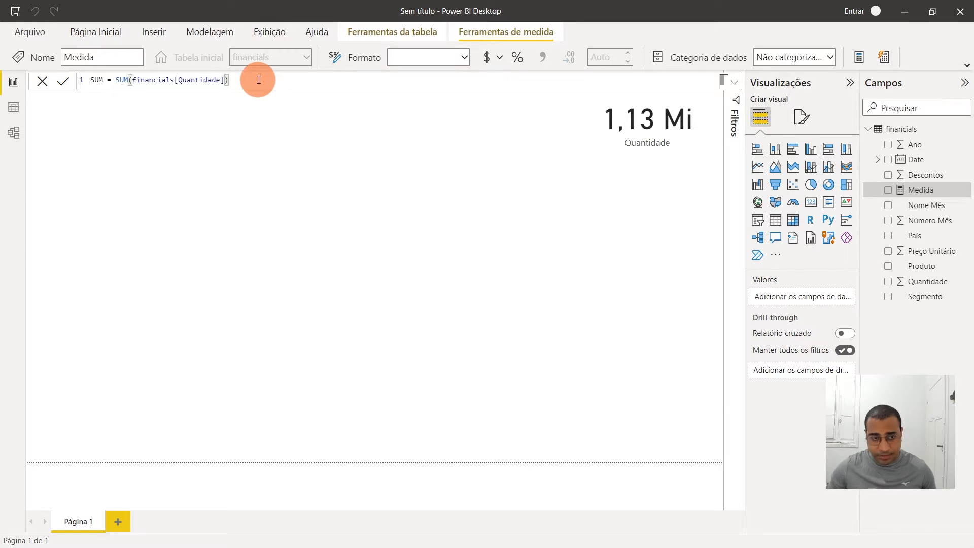
key("Return")
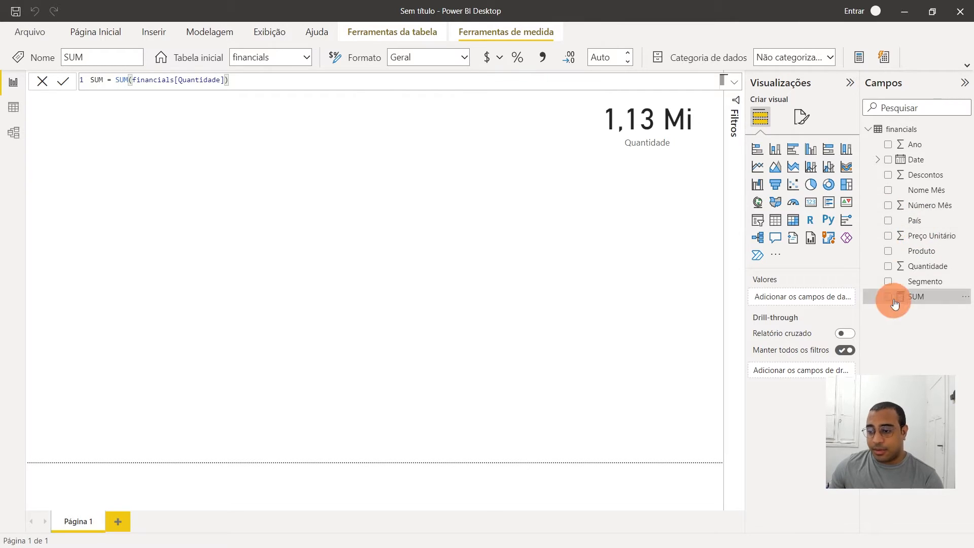
Step: Look through the Número Mês, Produto, Segmento and País fields of the financials table
left_click(931, 212)
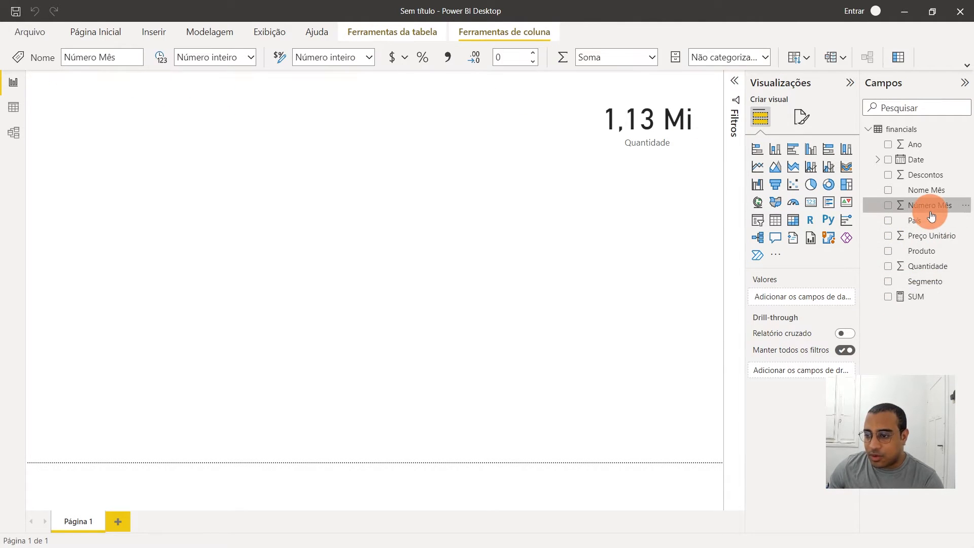
left_click(924, 252)
left_click(924, 281)
left_click(935, 220)
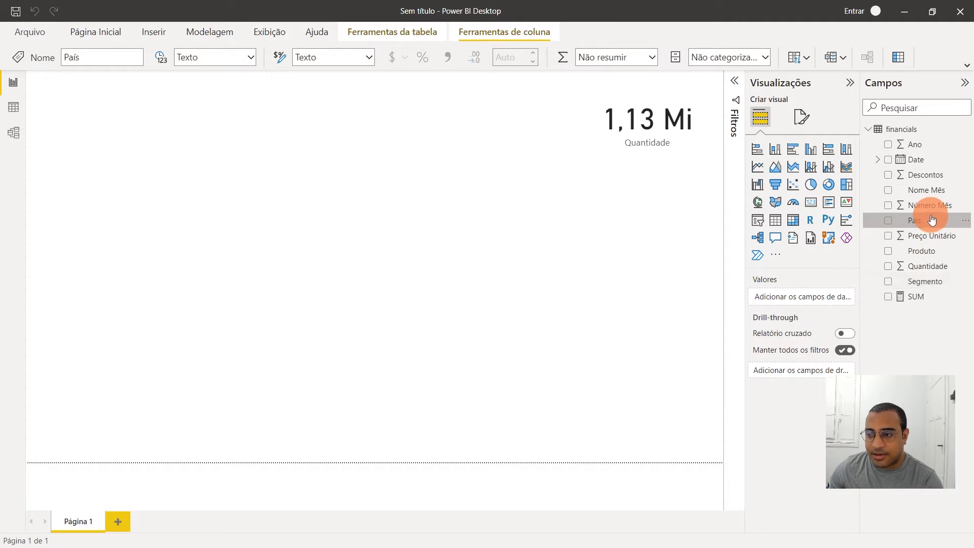
Step: Review the Descontos field's properties and the SUM measure's formula in the financials table
left_click(934, 176)
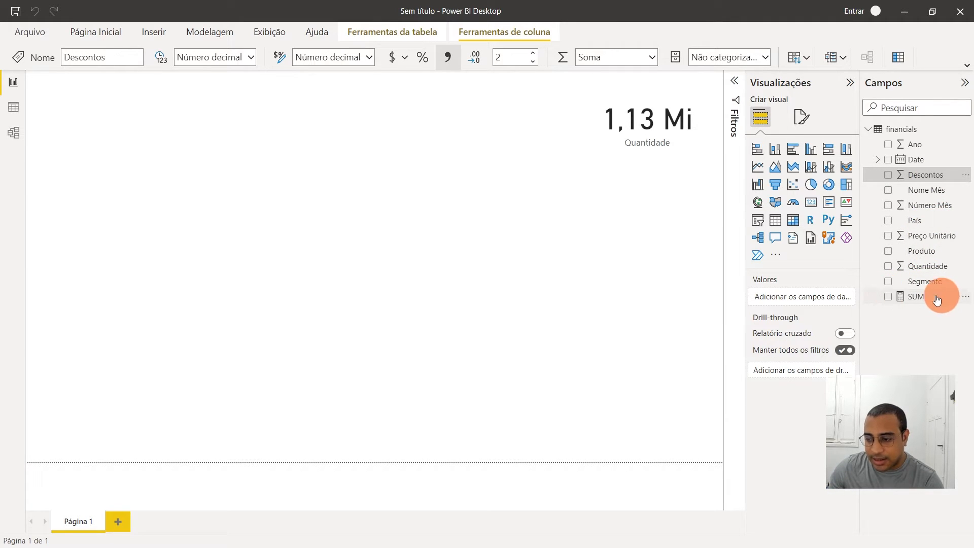
left_click(916, 299)
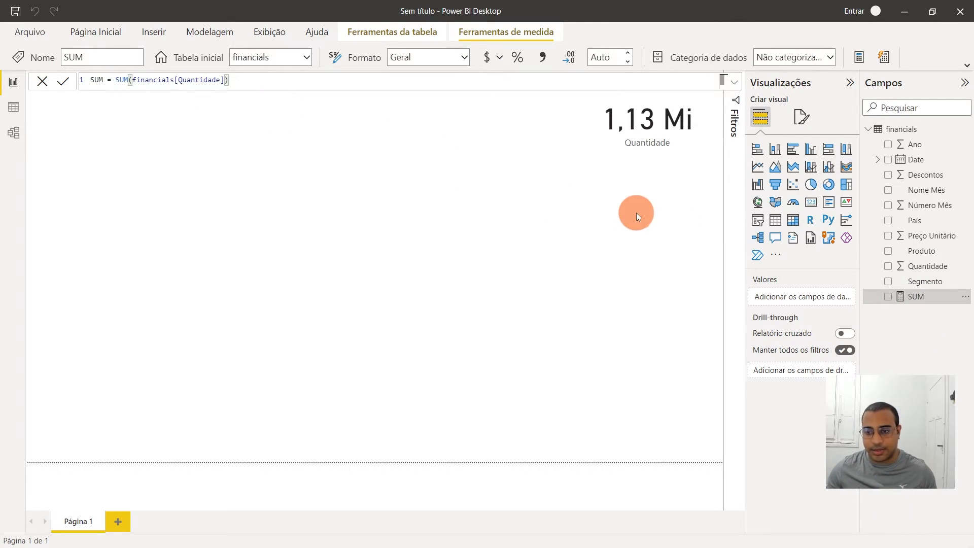
left_click(577, 245)
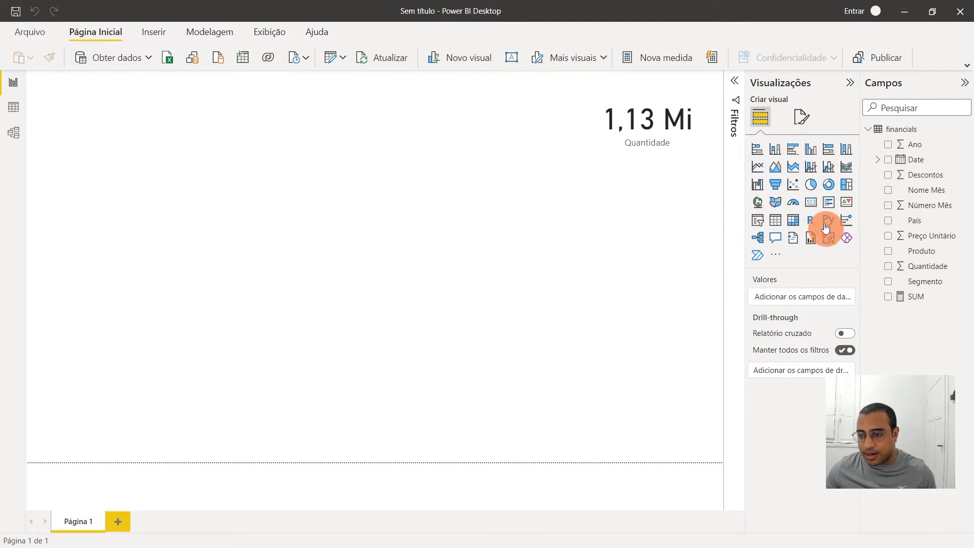
Step: Add a compact card visual showing the SUM measure beside the Quantidade card
left_click(811, 202)
left_click_drag(185, 282, 476, 110)
left_click_drag(593, 231, 596, 153)
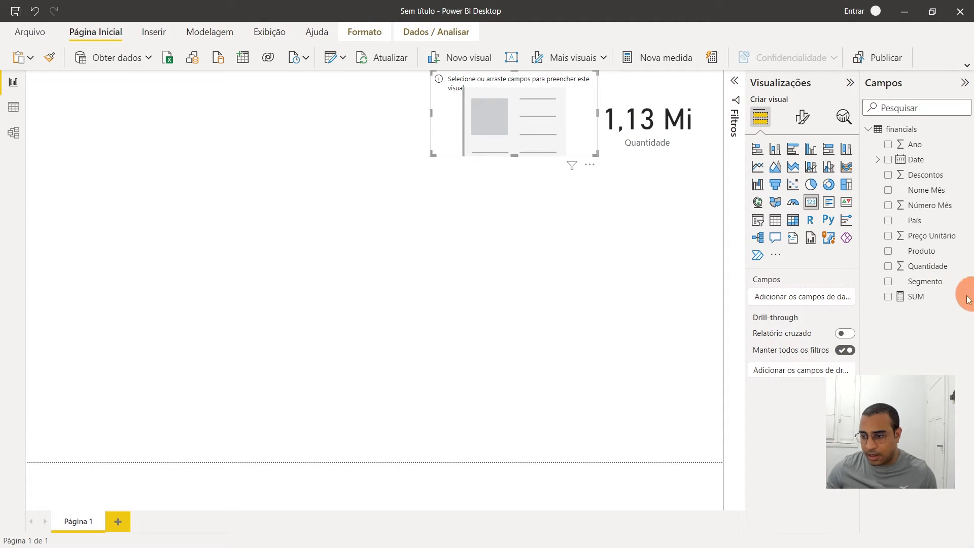
left_click_drag(931, 297, 794, 298)
mouse_move(531, 117)
left_mouse_down()
mouse_move(540, 129)
mouse_move(519, 115)
left_mouse_up()
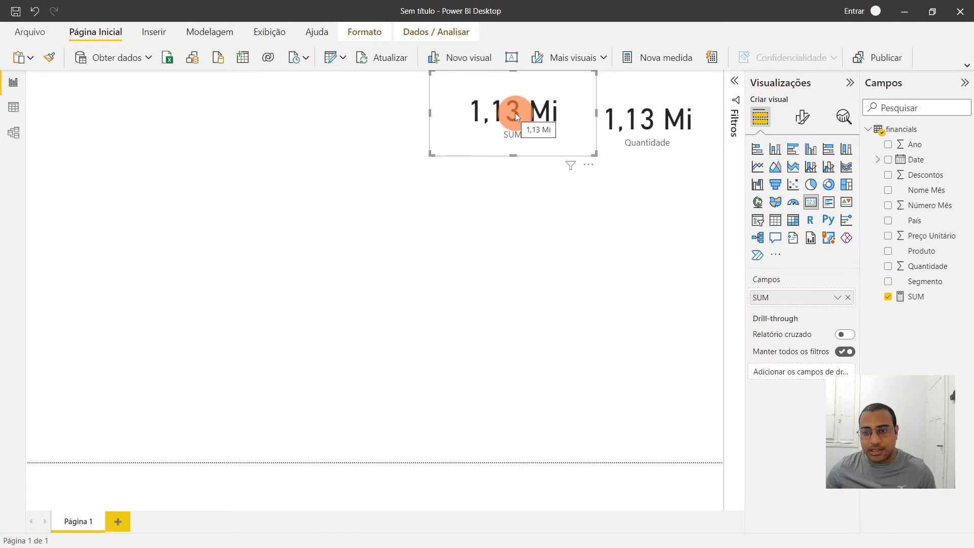
Step: Reposition and resize the SUM card so it lines up with the adjacent Quantidade card
left_click(663, 112)
left_click(531, 139)
left_click_drag(531, 139, 509, 130)
left_click_drag(569, 155, 569, 156)
left_click_drag(539, 120, 536, 111)
left_click_drag(491, 155, 491, 166)
left_click(651, 133)
left_click(501, 161)
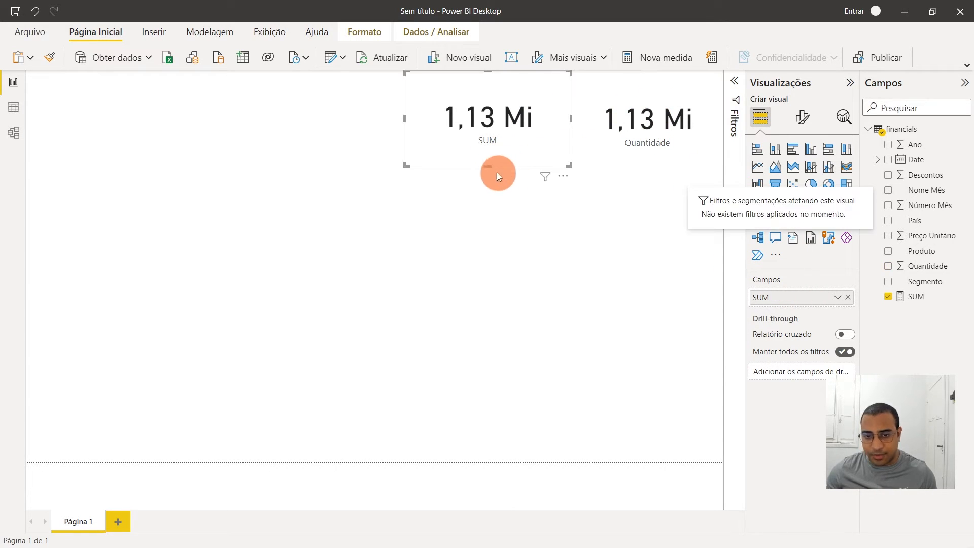
left_click(611, 145)
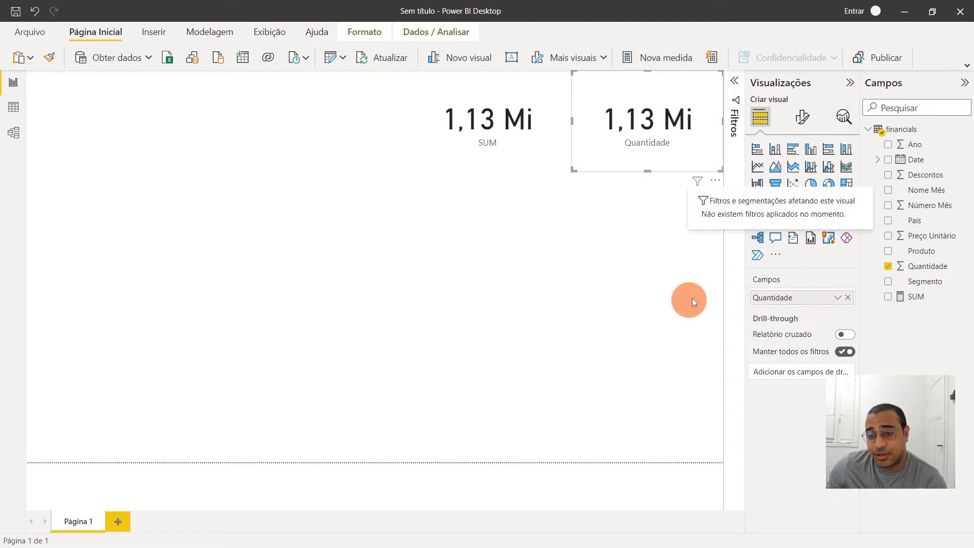
Step: Examine the SUM measure's DAX expression and compare its card with the Quantidade card
left_click(930, 298)
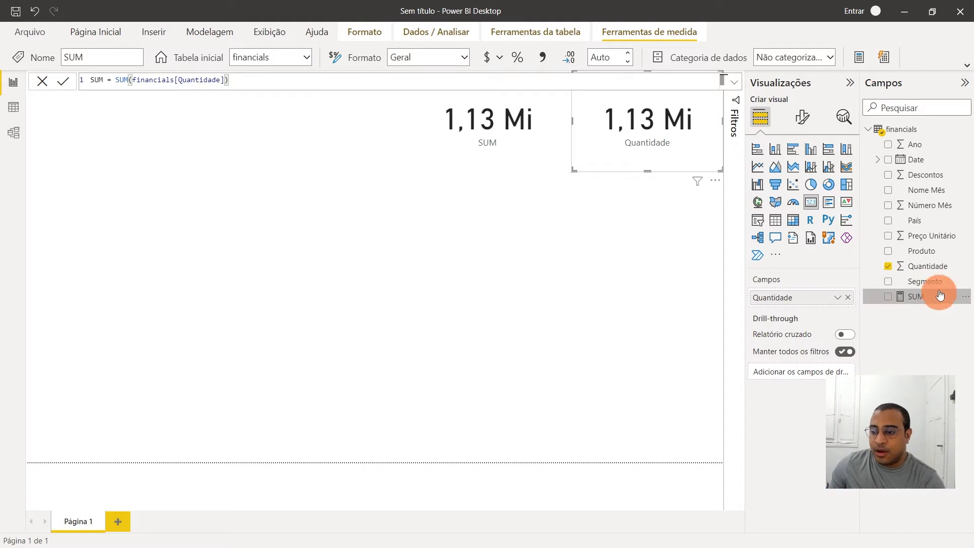
left_click_drag(921, 294, 923, 298)
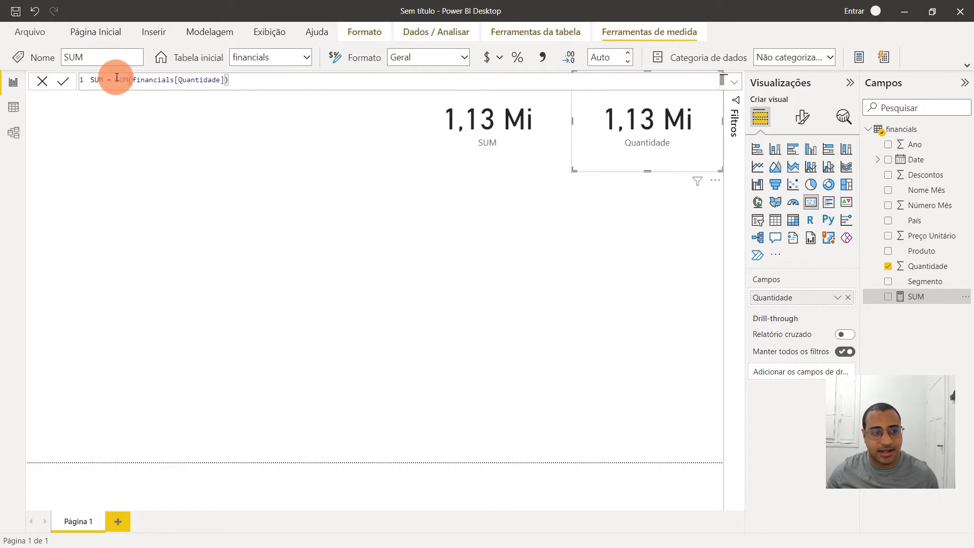
left_click_drag(117, 77, 261, 78)
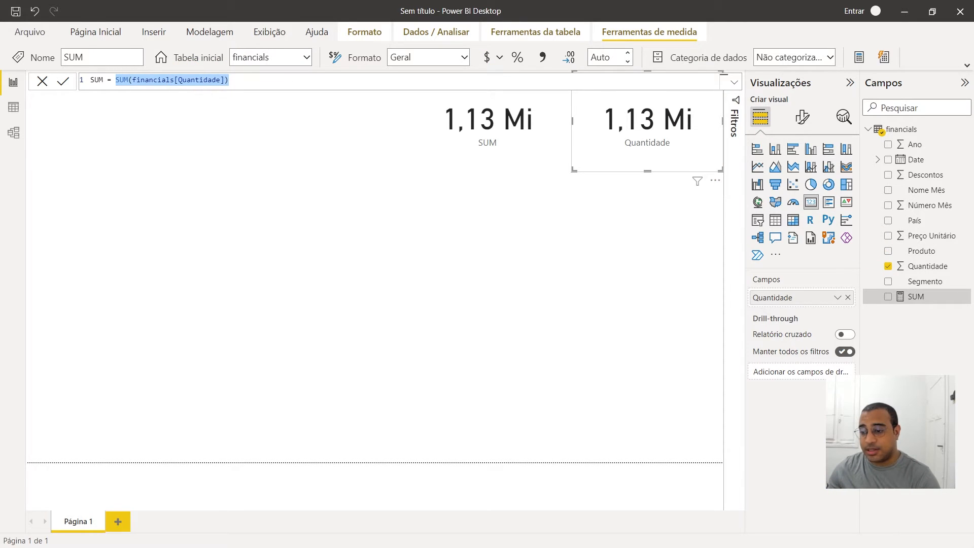
left_click(927, 283)
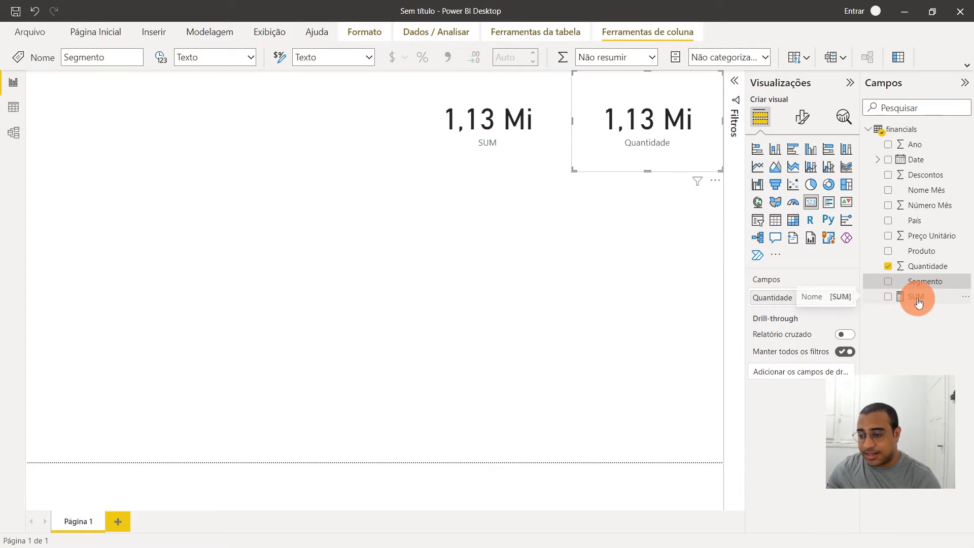
left_click(519, 227)
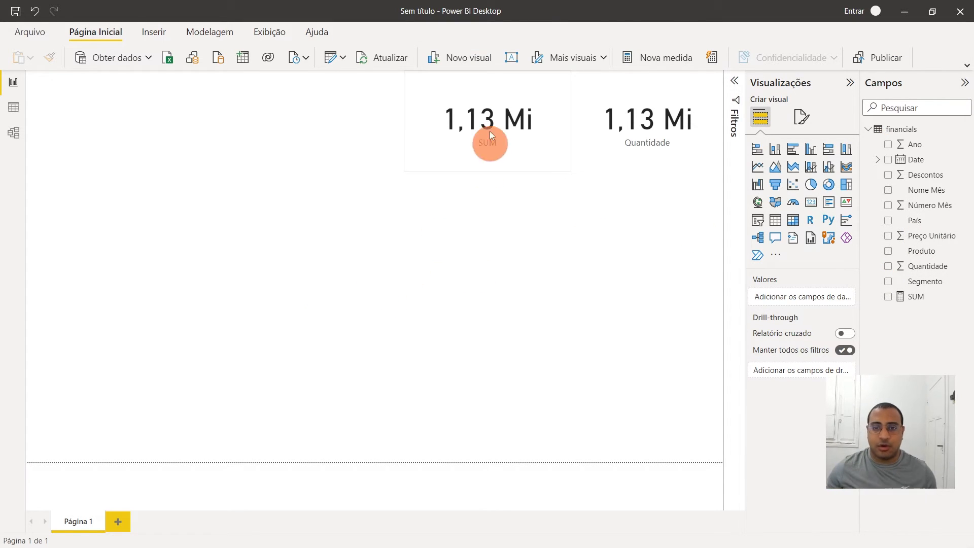
left_click(494, 112)
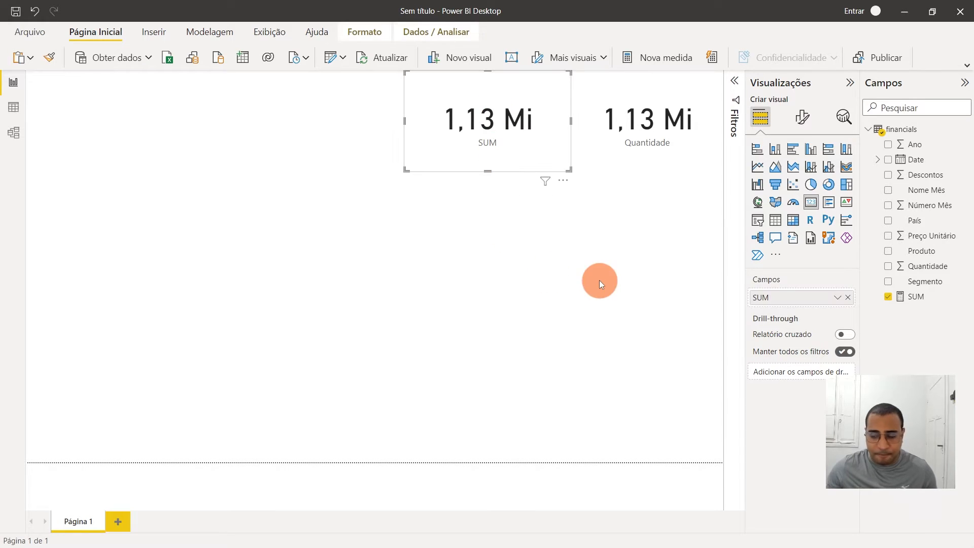
left_click(599, 279)
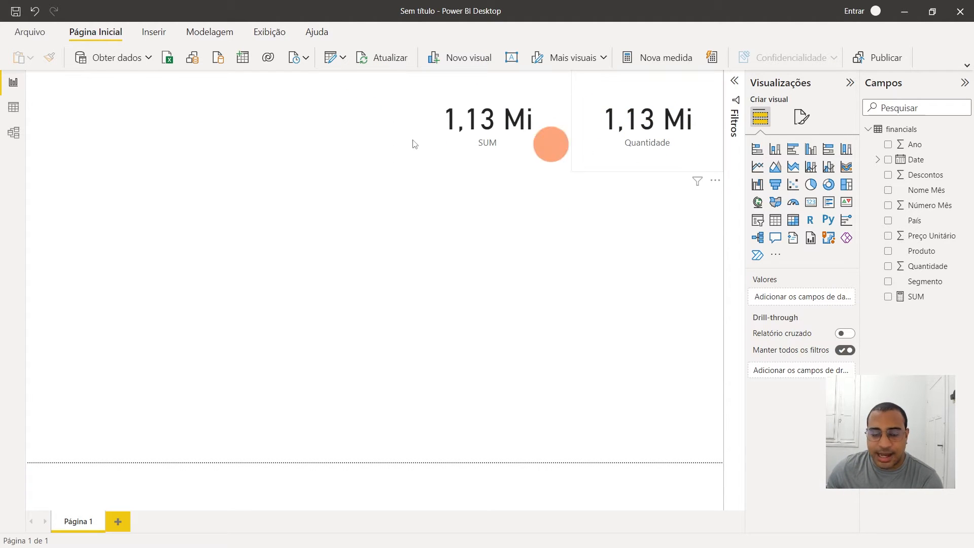
Step: Open the financials table's data and look through the rows of the Quantidade column
left_click(11, 115)
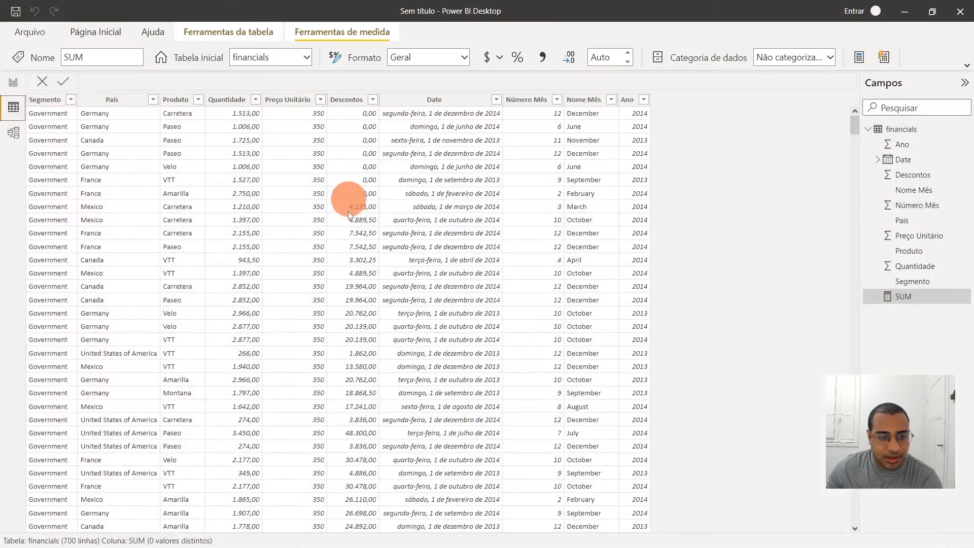
left_click(227, 101)
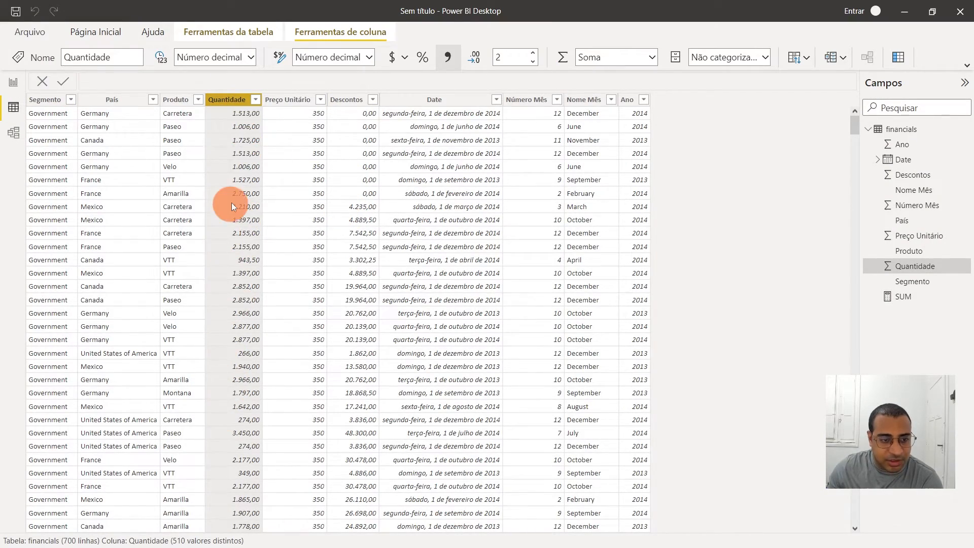
scroll(232, 202, "down", 9)
scroll(237, 208, "down", 6)
scroll(241, 152, "up", 6)
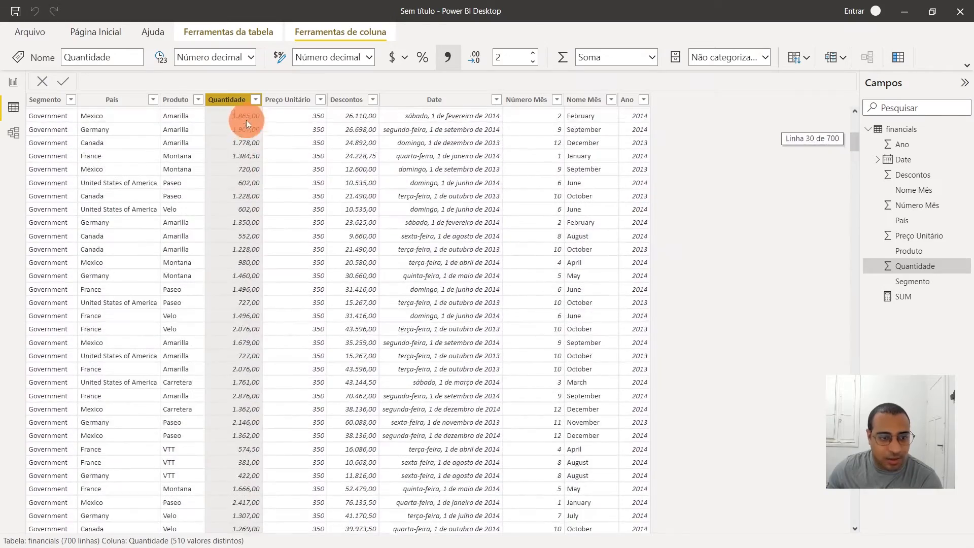
scroll(236, 147, "up", 9)
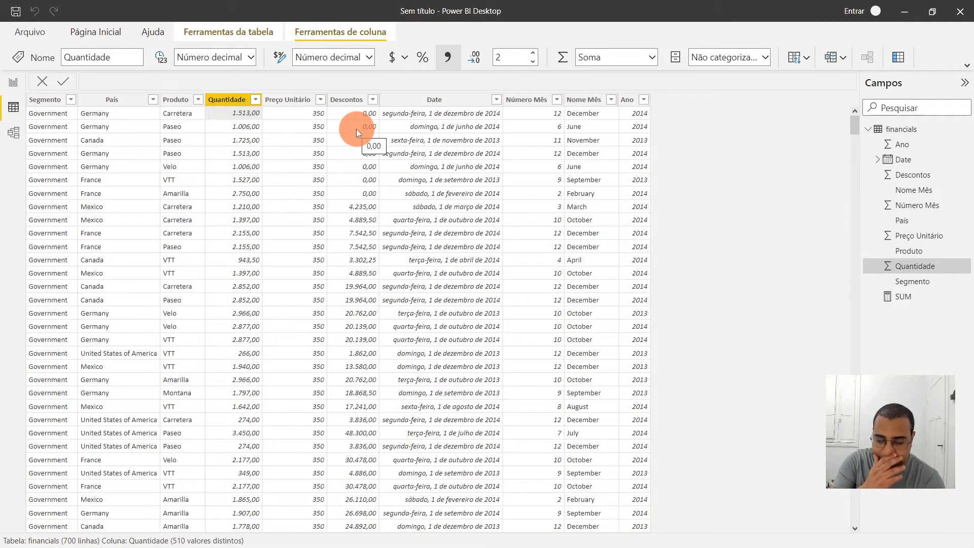
left_click(240, 101)
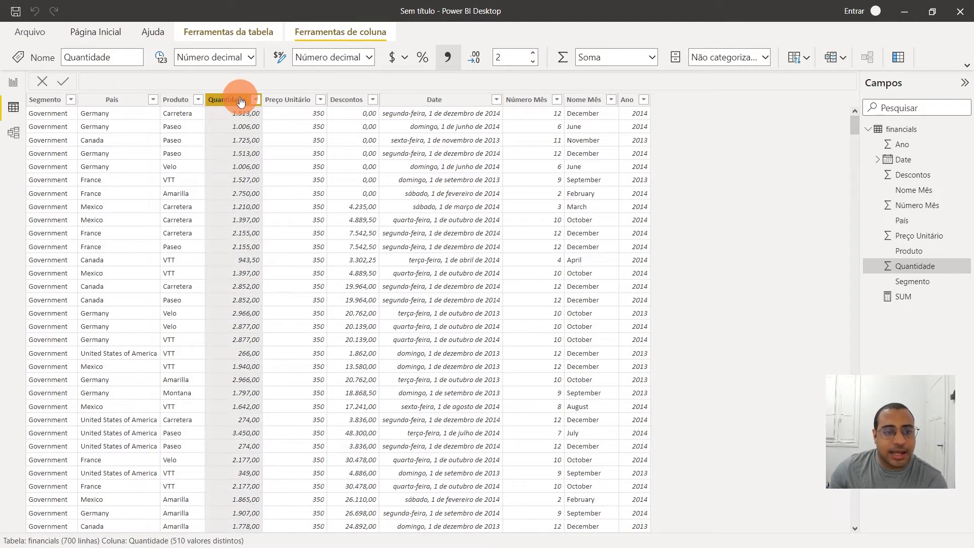
Step: Compare the Quantidade, Preço Unitário and Descontos columns across the rows of the financials data
left_click(303, 101)
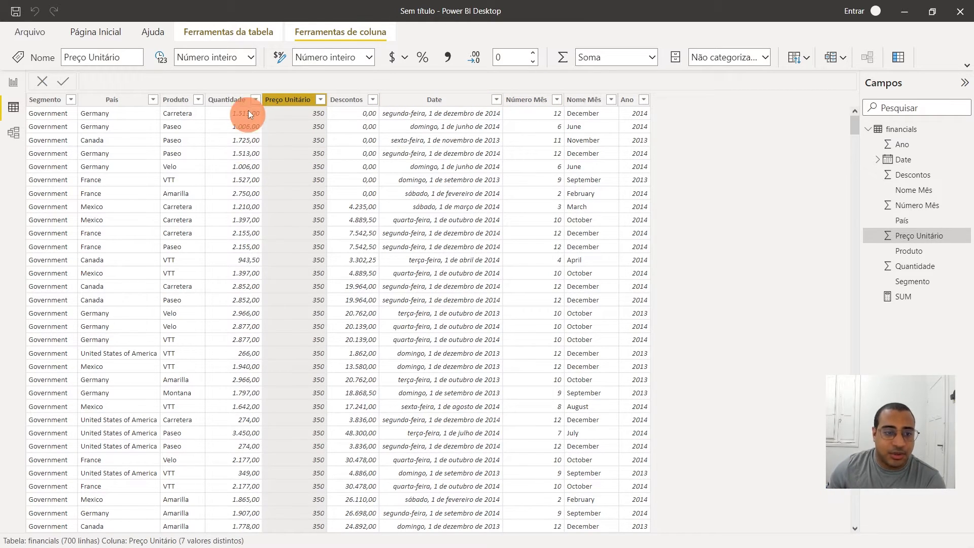
left_click(219, 99)
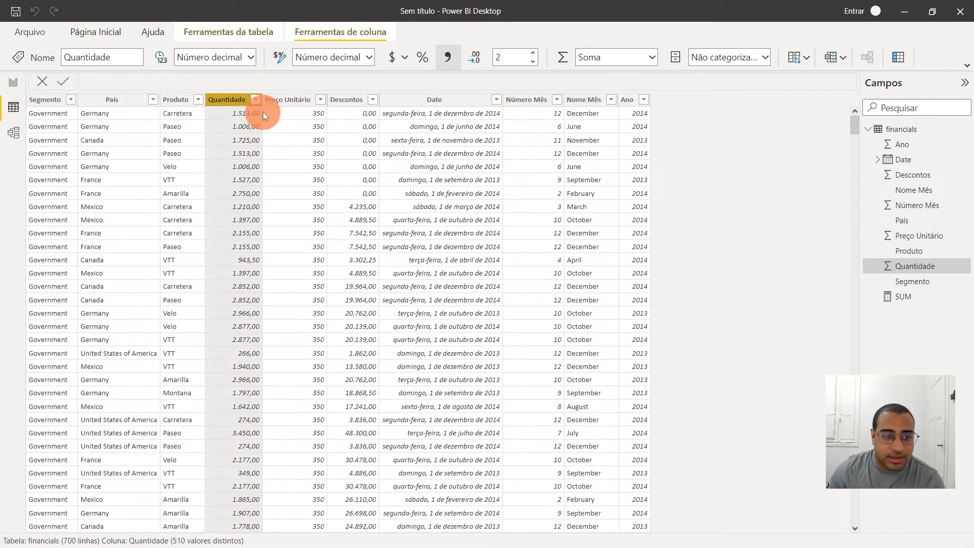
left_click(298, 101)
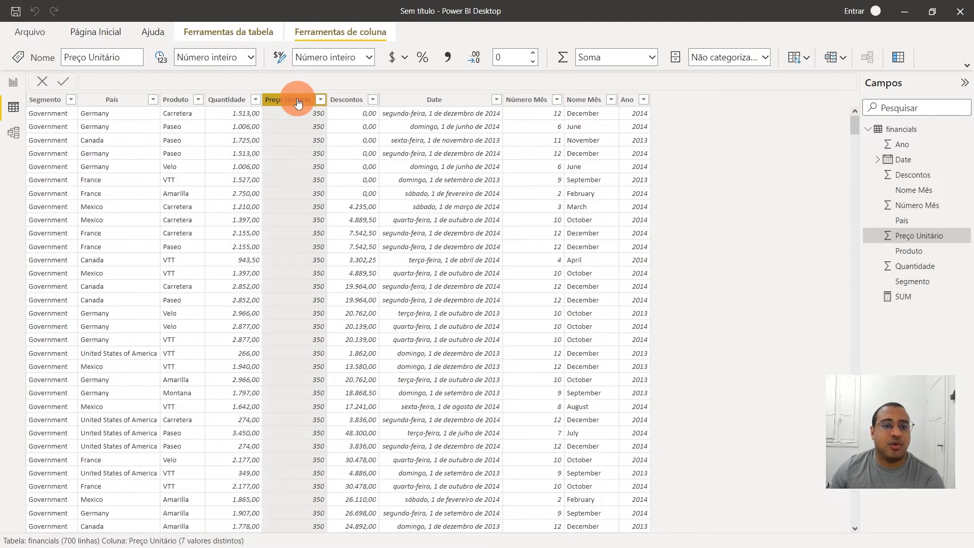
left_click(373, 99)
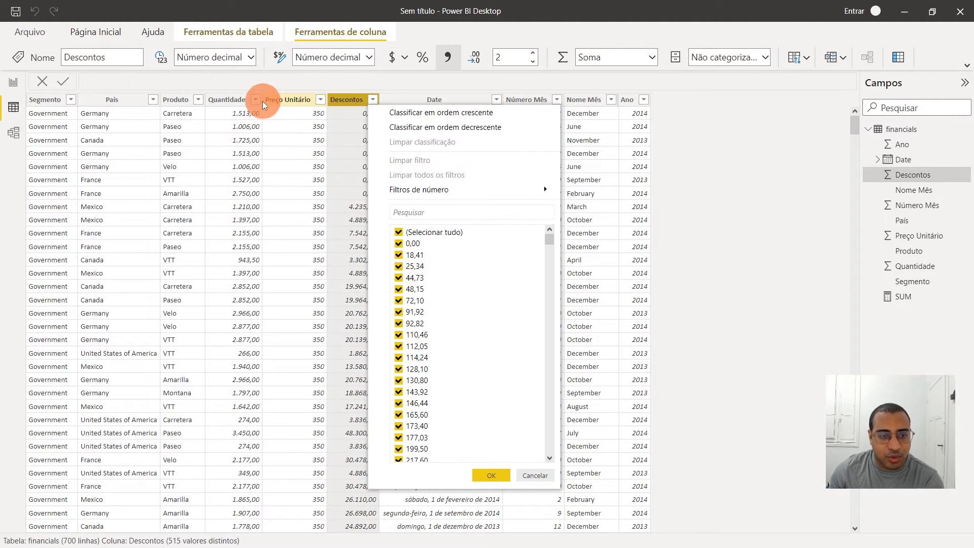
left_click(235, 114)
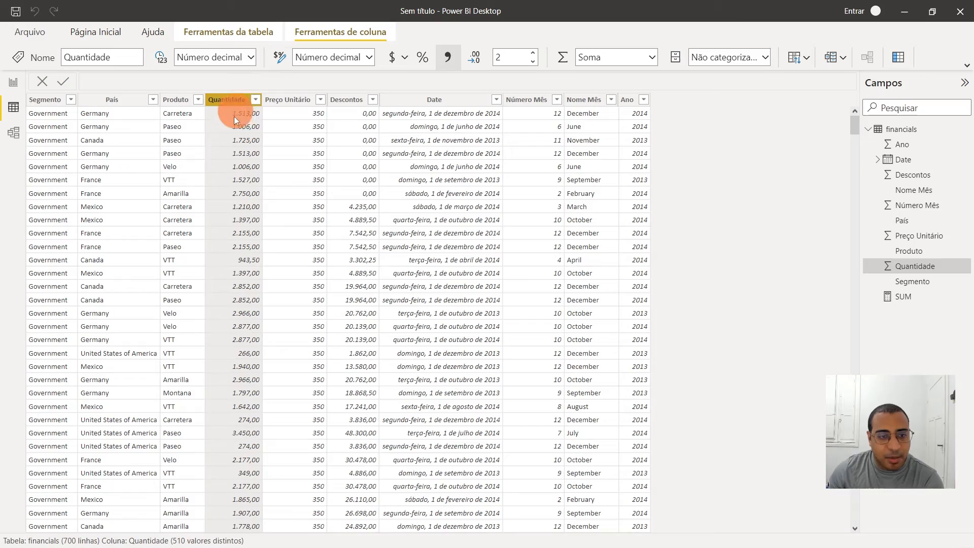
left_click(306, 118)
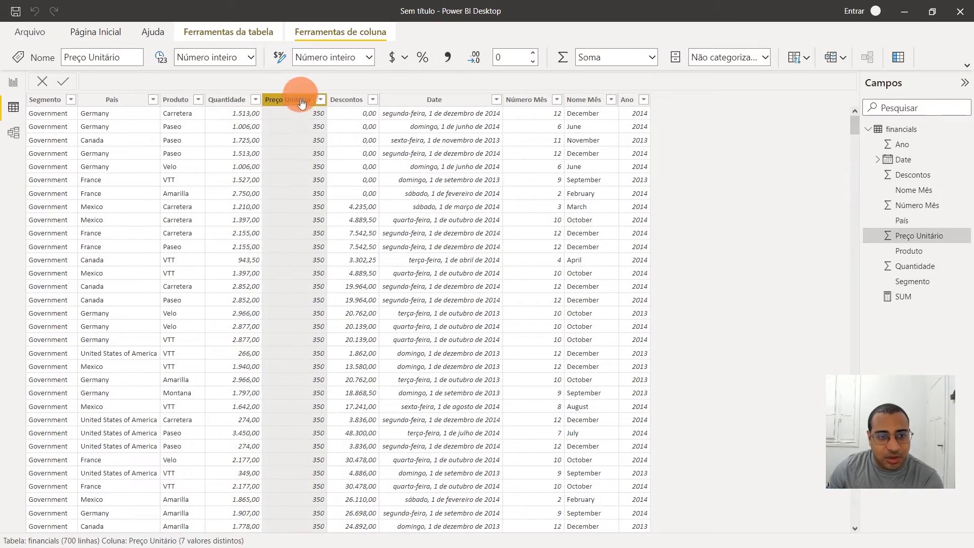
scroll(318, 277, "down", 12)
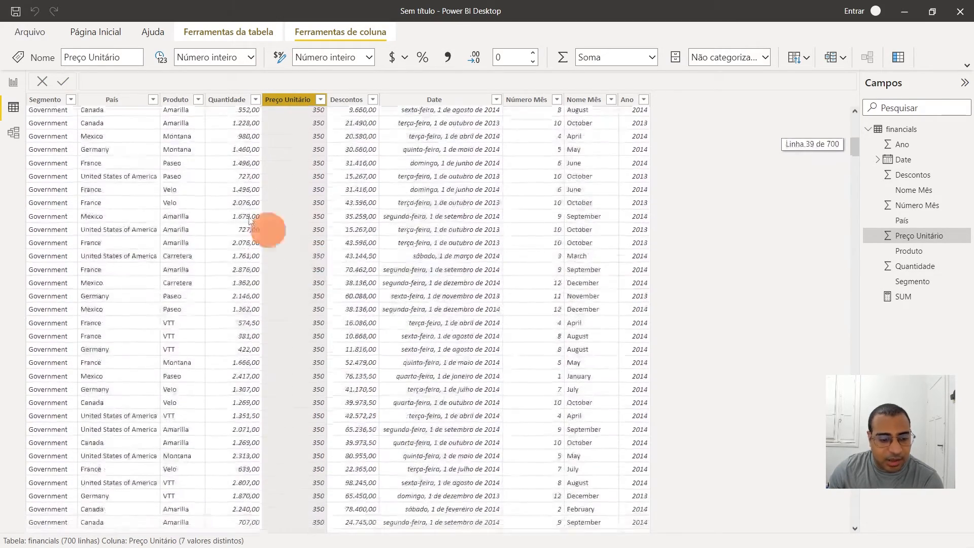
Step: Return to the report page and add a compact card showing Preço Unitário beneath the SUM card
left_click(11, 80)
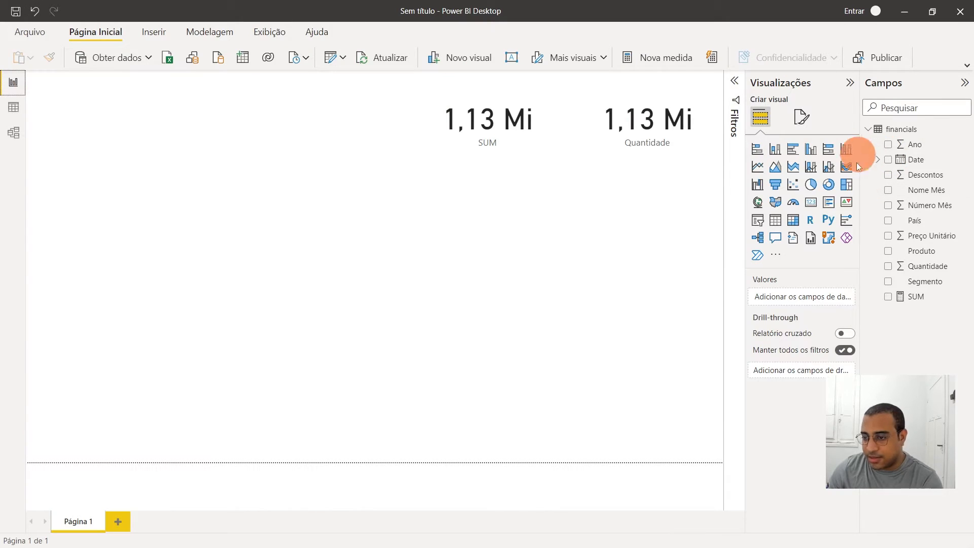
left_click(811, 202)
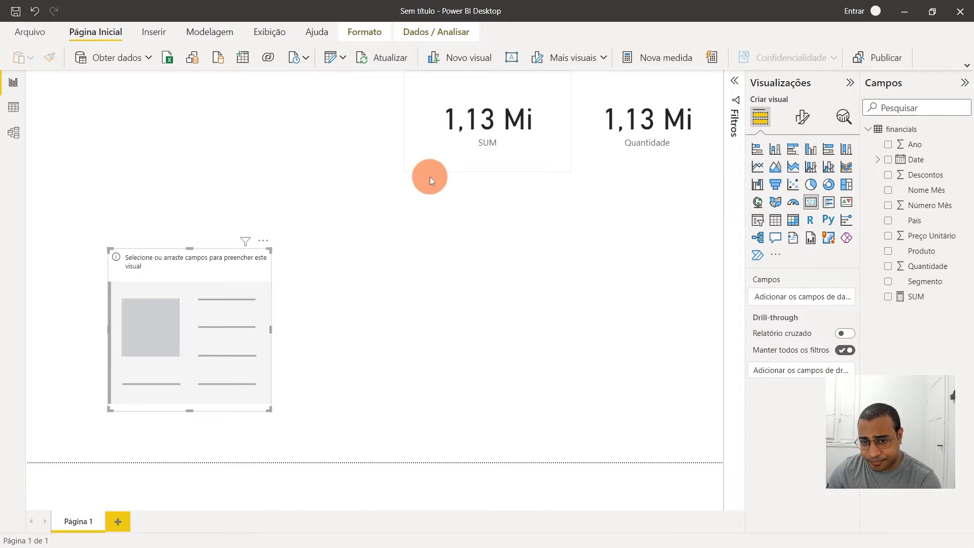
left_click_drag(213, 333, 523, 227)
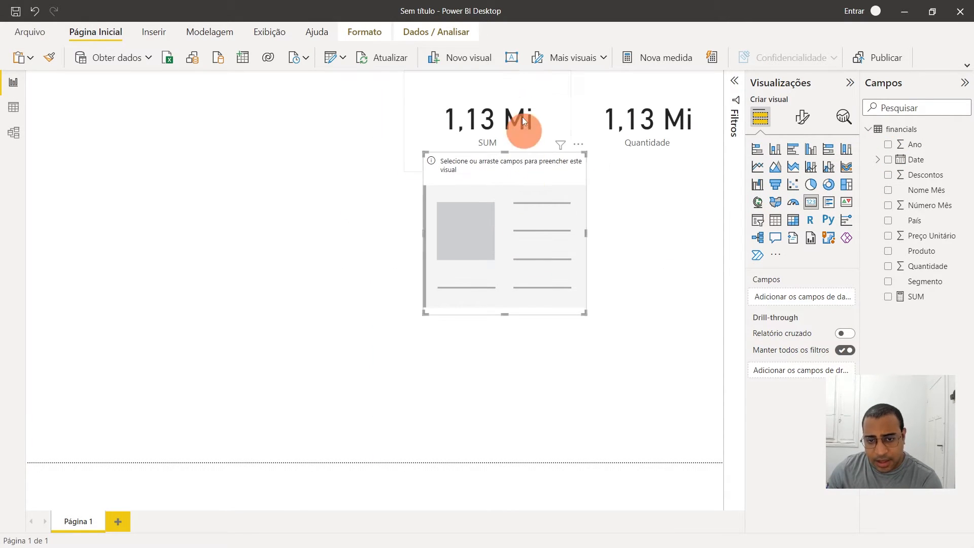
left_click_drag(508, 152, 498, 215)
left_click_drag(929, 236, 767, 296)
left_click(454, 194)
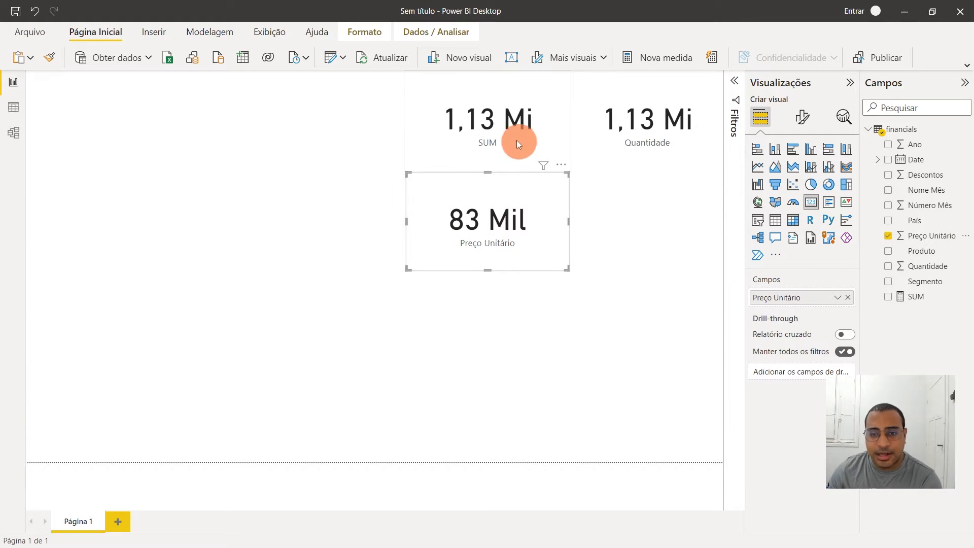
Step: Compare the SUM and Preço Unitário cards, and nudge the Preço Unitário card slightly to the left
left_click(511, 126)
left_click(491, 196)
left_click(513, 87)
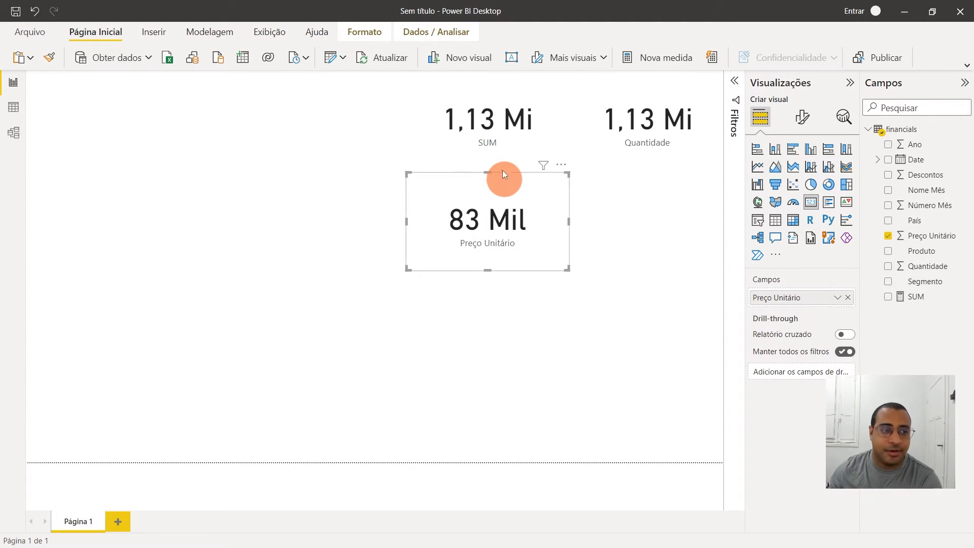
left_click_drag(550, 249, 541, 248)
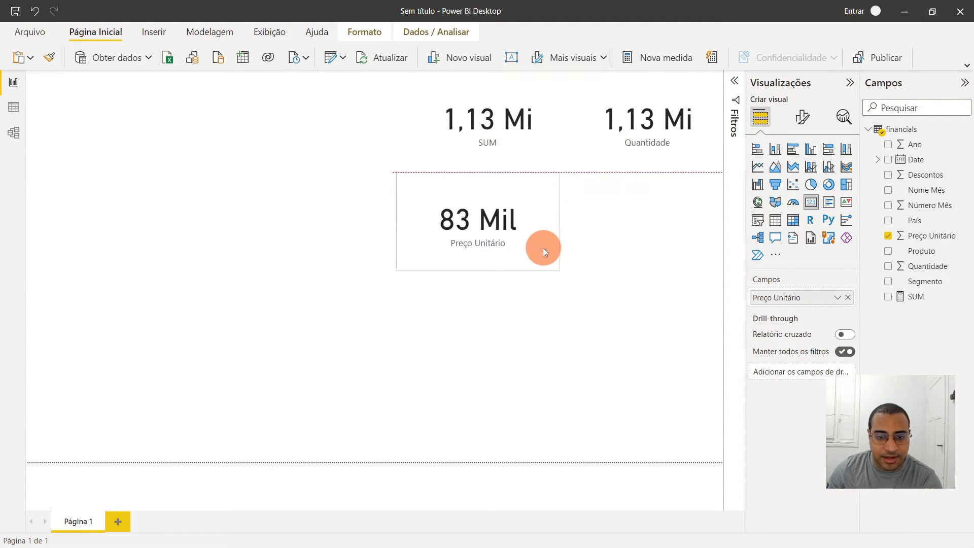
Step: Reopen the financials data and examine the row values of Preço Unitário, Descontos and Quantidade
left_click(12, 107)
scroll(262, 188, "down", 4)
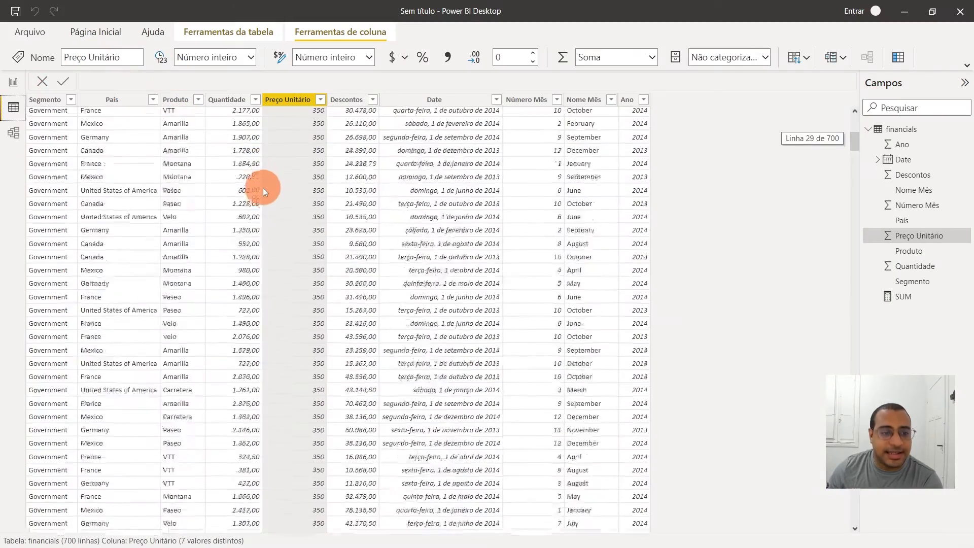
scroll(264, 184, "up", 4)
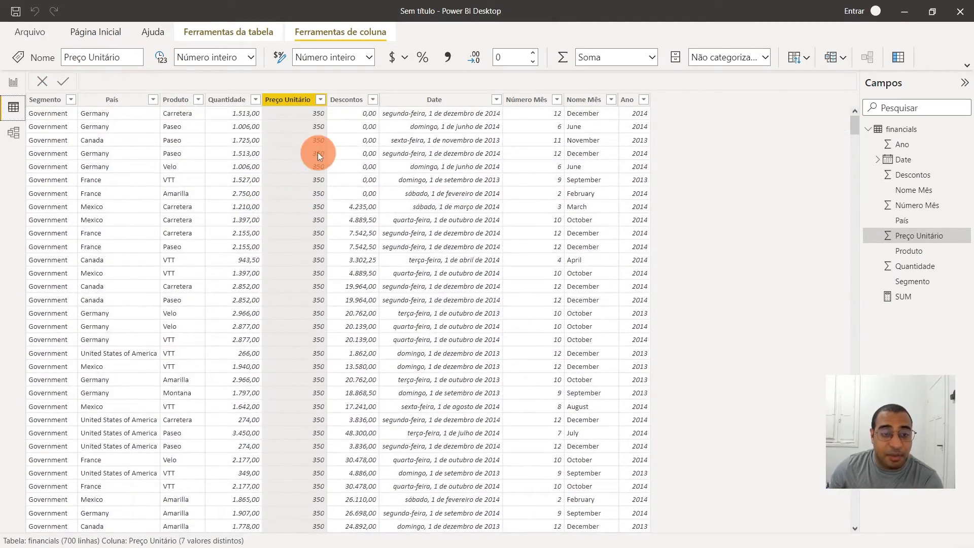
left_click(346, 113)
left_click(242, 111)
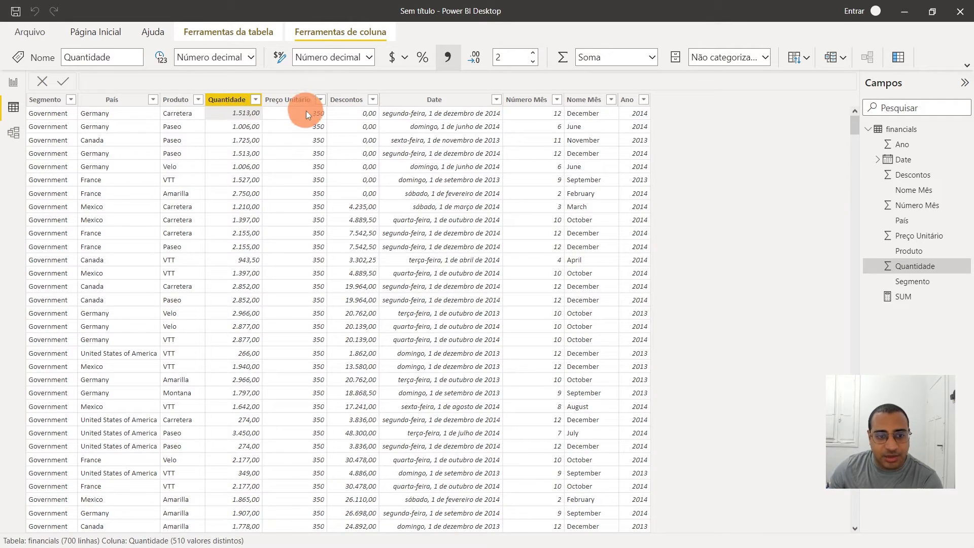
Step: Compare Quantidade with Preço Unitário across the first rows of the financials data, and return to the report page
left_click(306, 114)
left_click(246, 126)
left_click(286, 129)
left_click(258, 145)
left_click(273, 157)
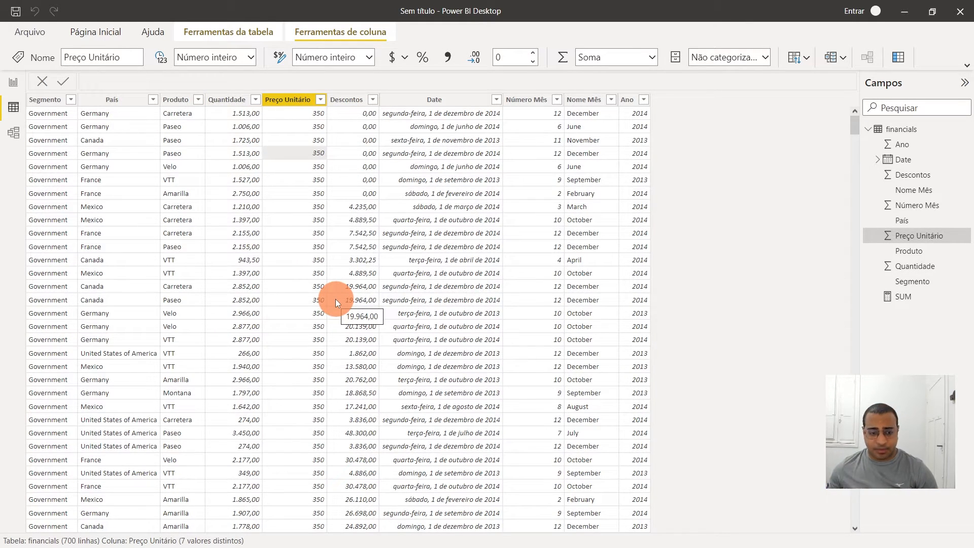
left_click(13, 81)
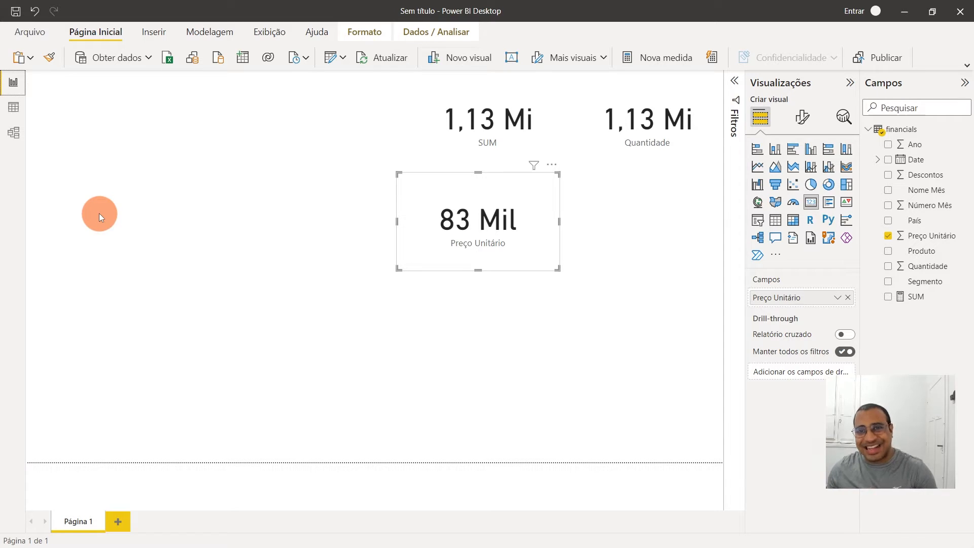
Step: Reopen the financials data and match each Quantidade with its Preço Unitário, row by row, over the first three rows
left_click(14, 107)
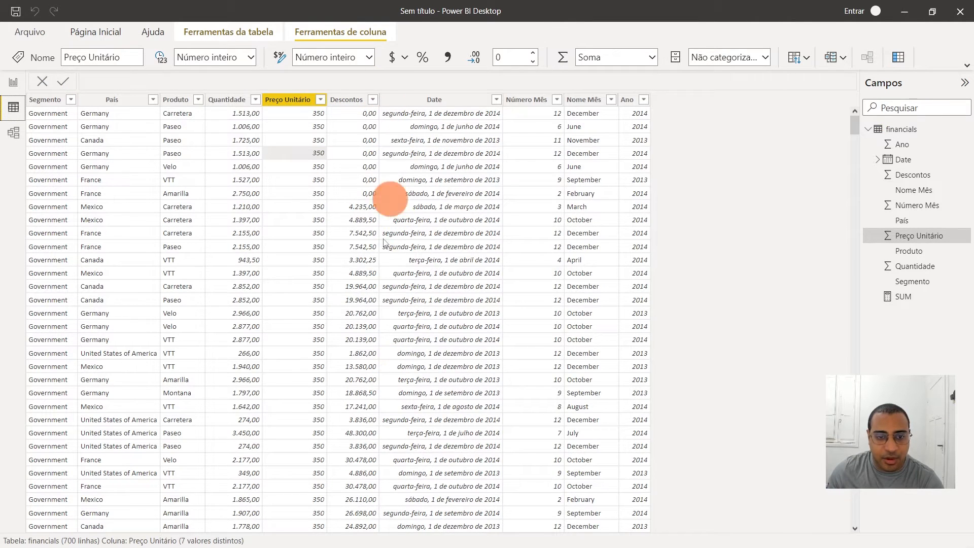
left_click(241, 117)
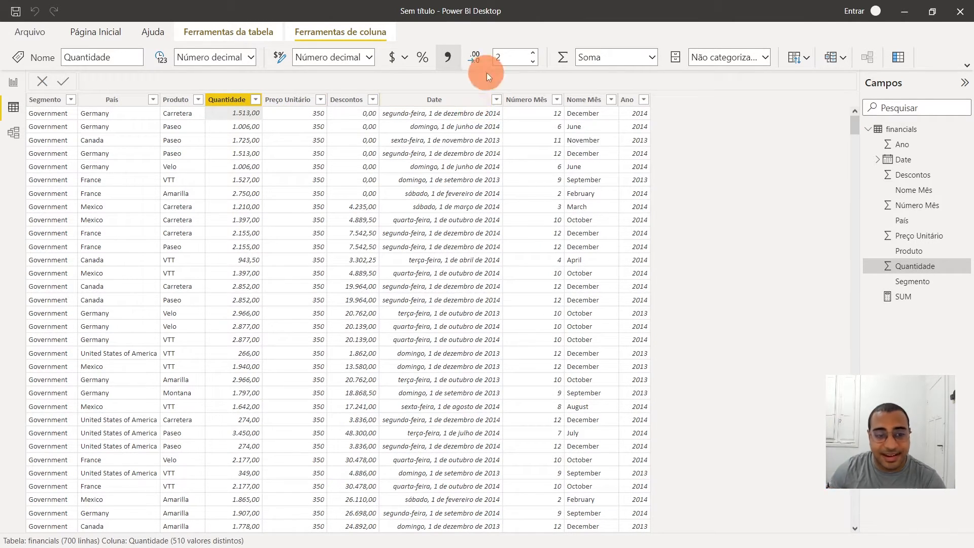
left_click(312, 116)
left_click(230, 114)
left_click(282, 111)
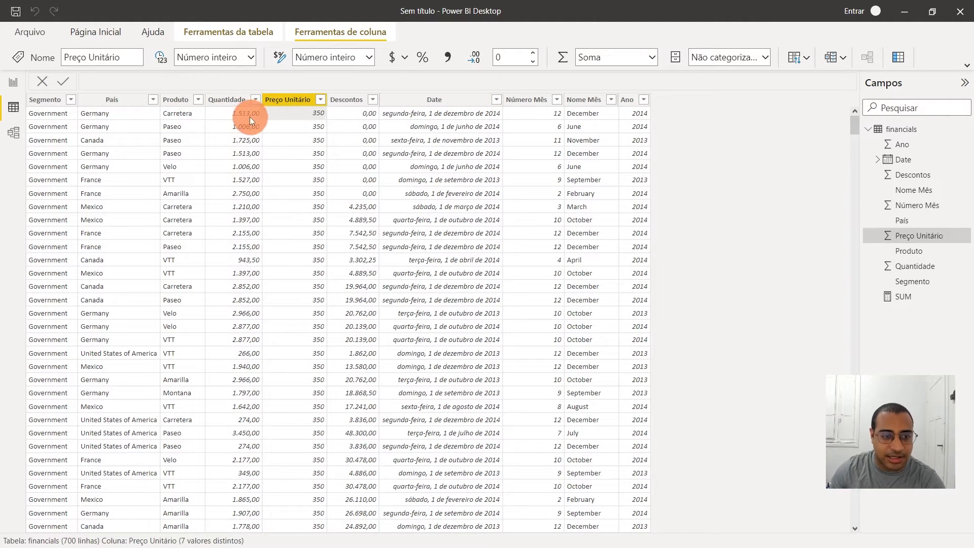
left_click(242, 118)
left_click(285, 116)
left_click(249, 128)
left_click(297, 129)
left_click(249, 142)
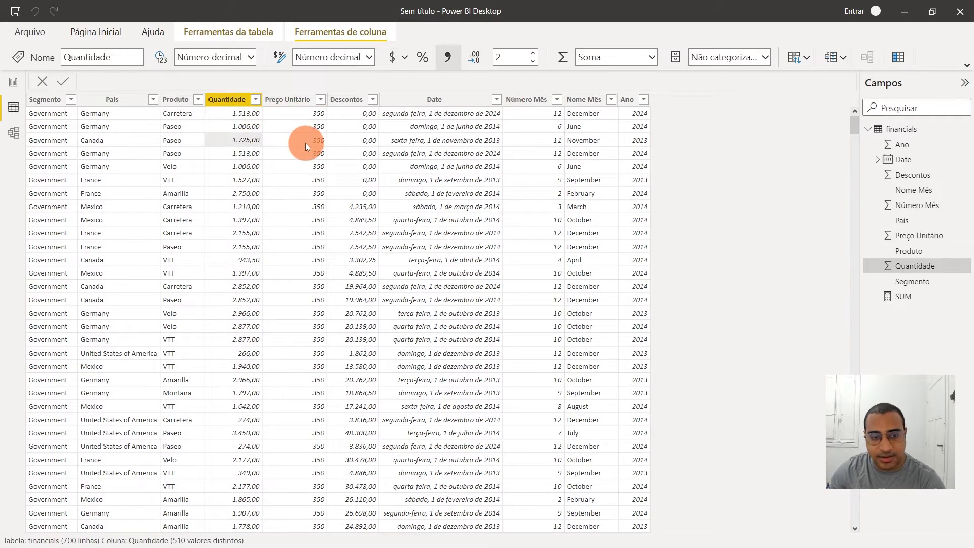
left_click(305, 141)
Step: Return to the report page and shift the Preço Unitário card closer beneath the SUM card
left_click(14, 82)
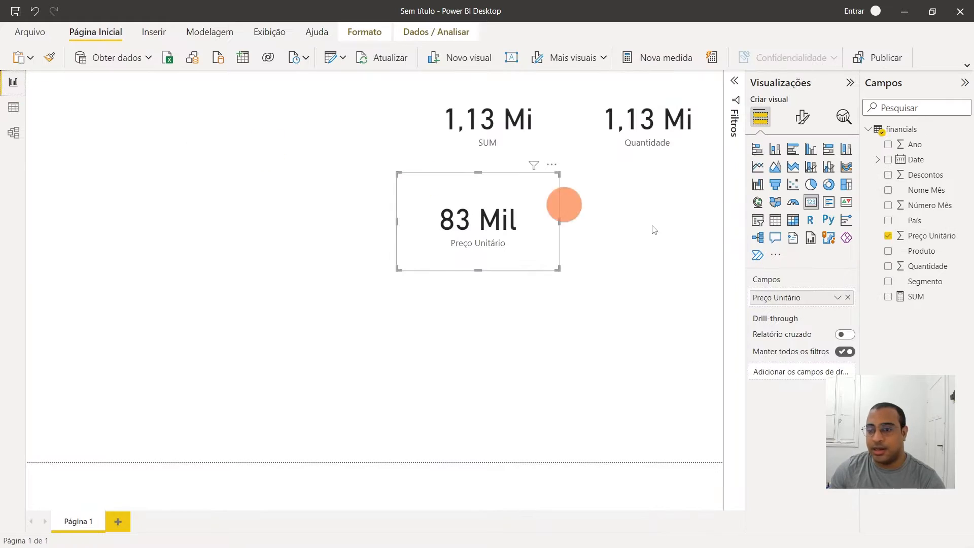
left_click_drag(464, 240, 507, 211)
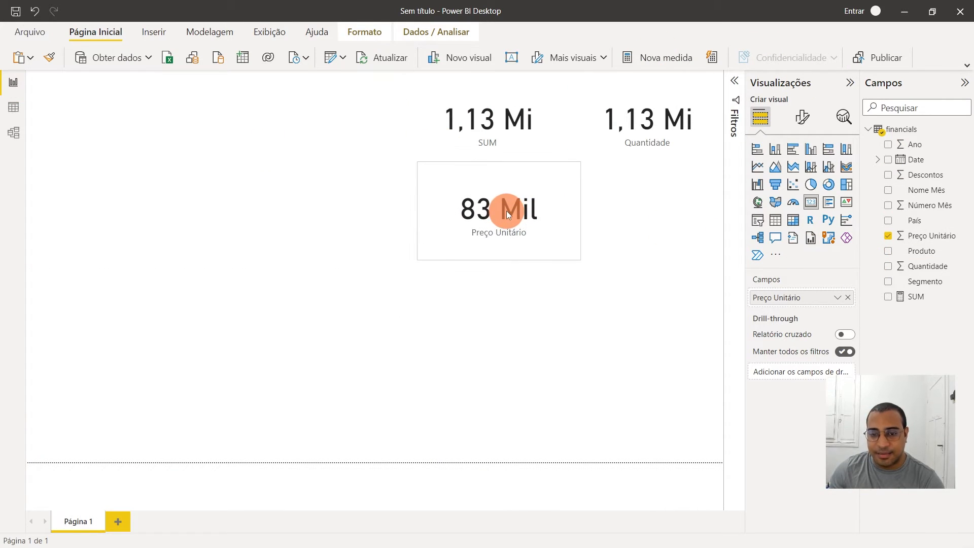
Step: Create a measure in financials named SUMX, and start its formula with the SUMX function over the financials table
left_click(927, 129)
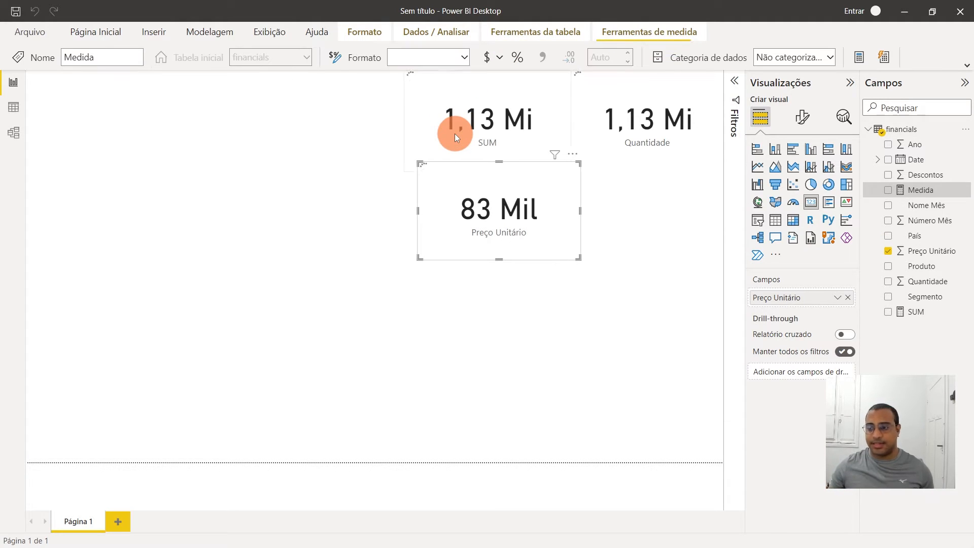
left_click(97, 82)
type("SUMX =")
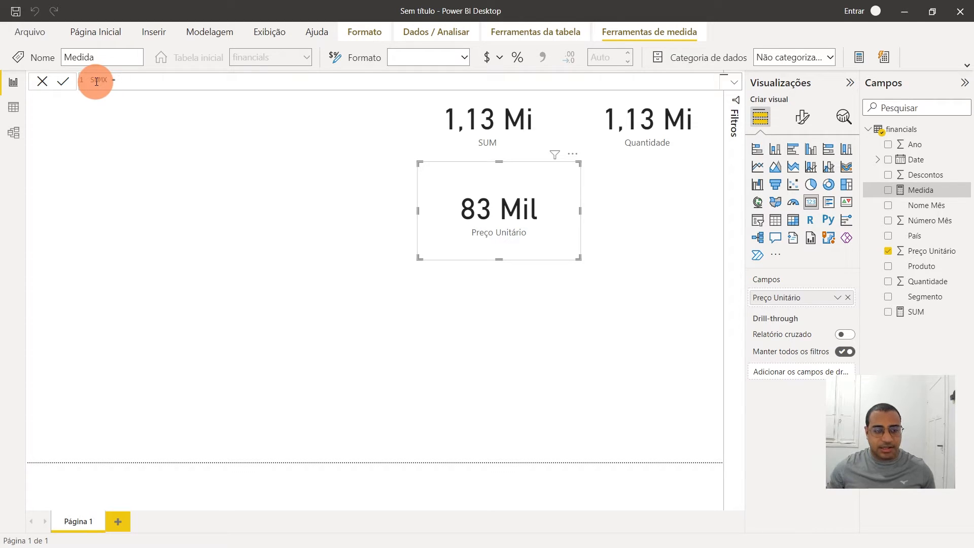
key("End")
type("SUMX")
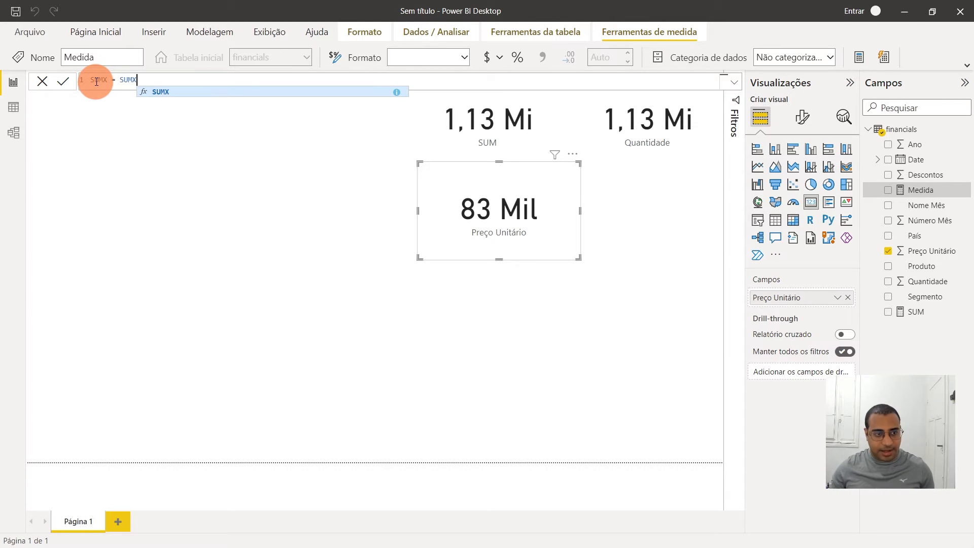
left_click(186, 93)
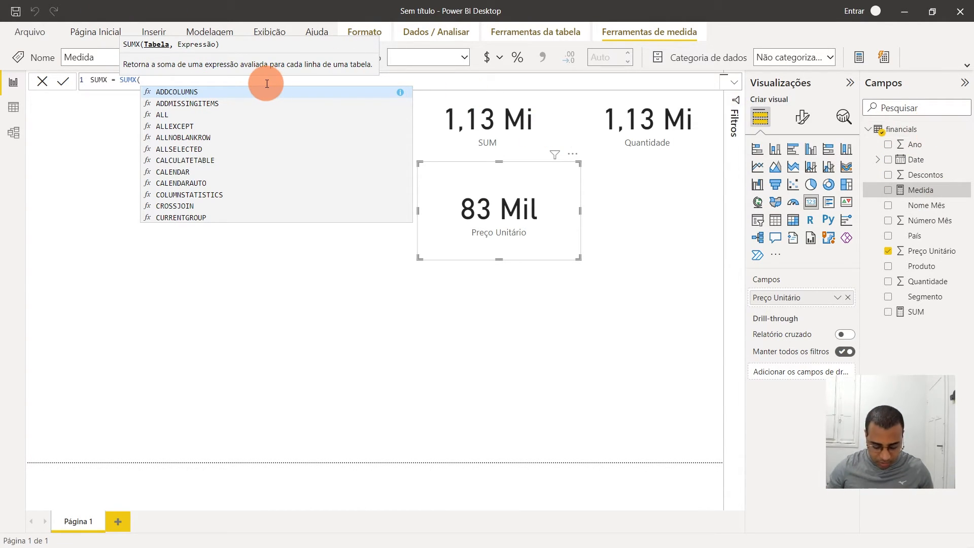
type("FIN")
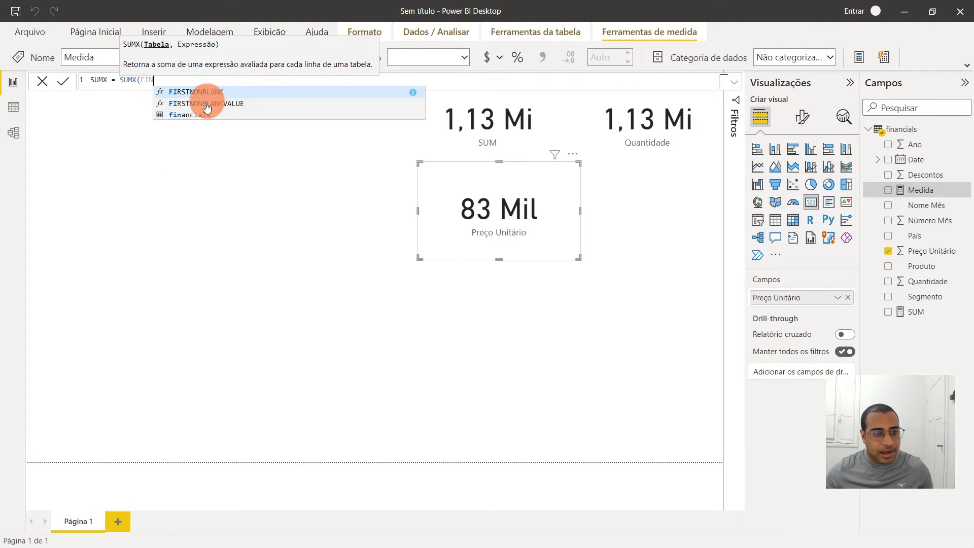
left_click(192, 113)
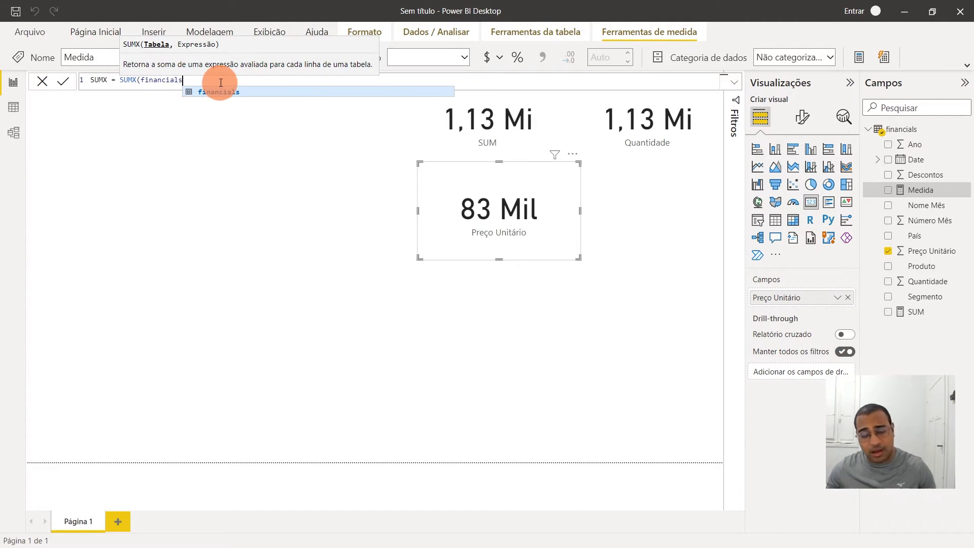
Step: Complete the SUMX formula with the expression financials[Quantidade]*financials[Preço Unitário] and commit the measure
type(",")
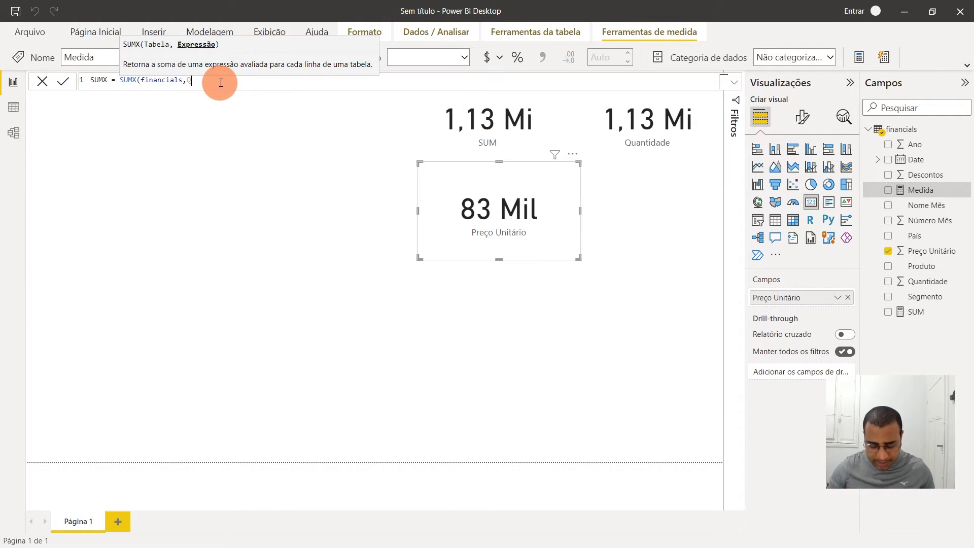
type("QU")
type("AN")
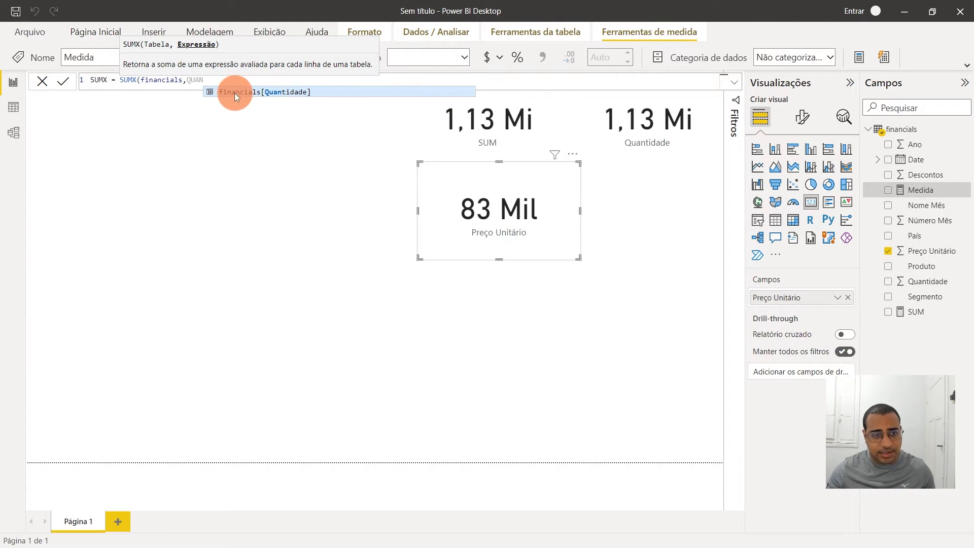
left_click(234, 92)
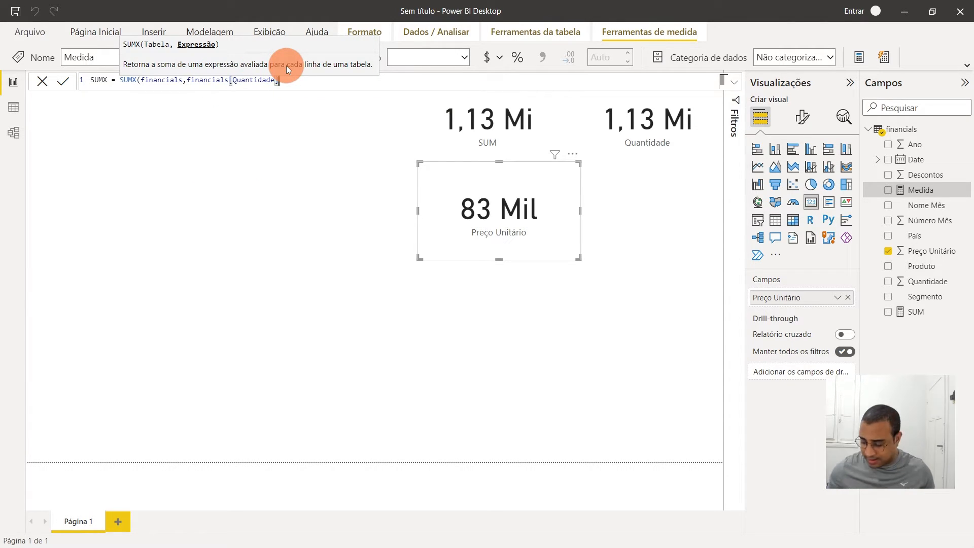
type("*")
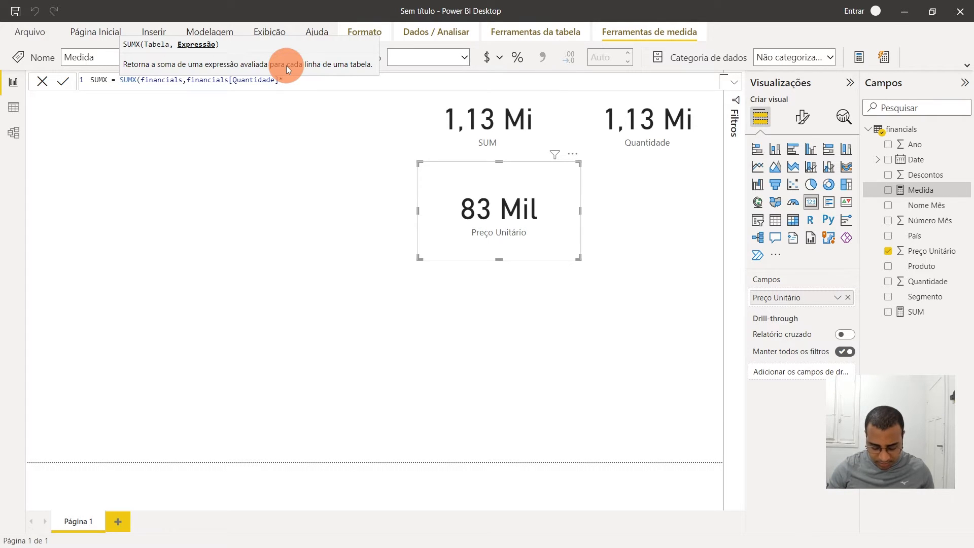
type("PREÇO")
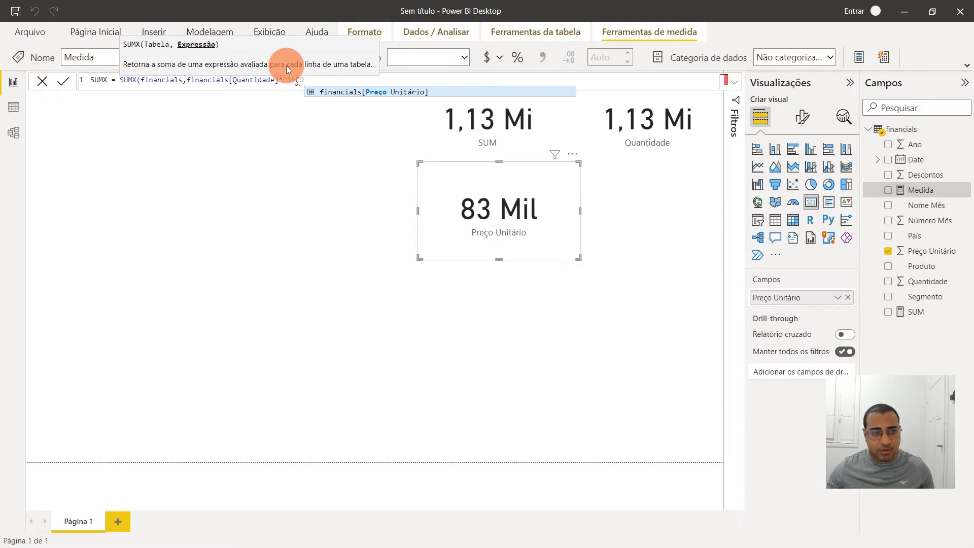
left_click(322, 91)
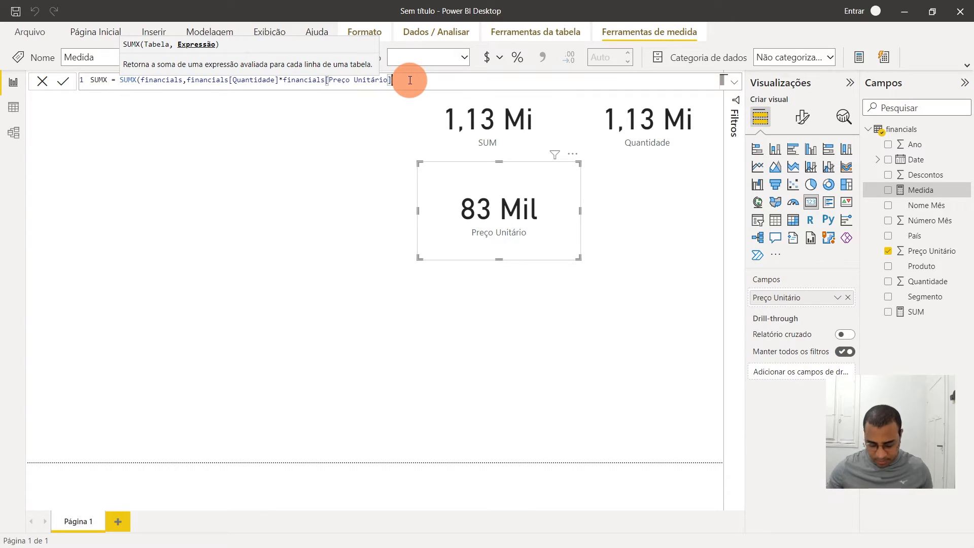
type(")")
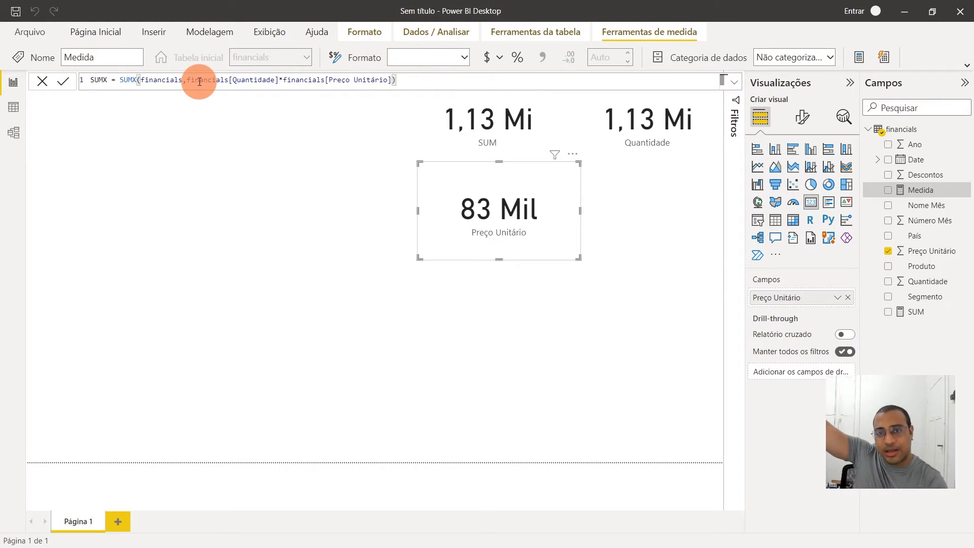
key("Return")
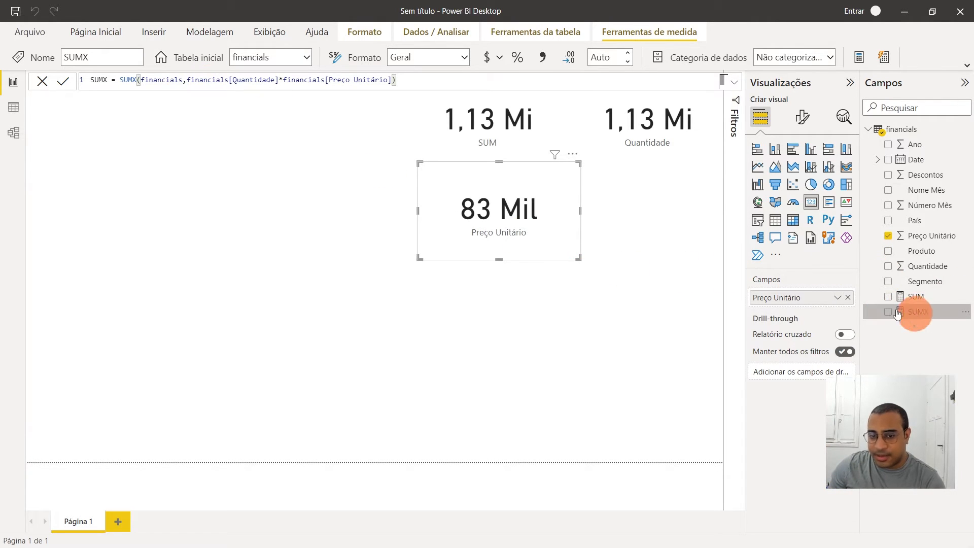
Step: Move the Preço Unitário card beneath the Quantidade card and replace its field with the SUMX measure
left_click_drag(513, 223, 659, 220)
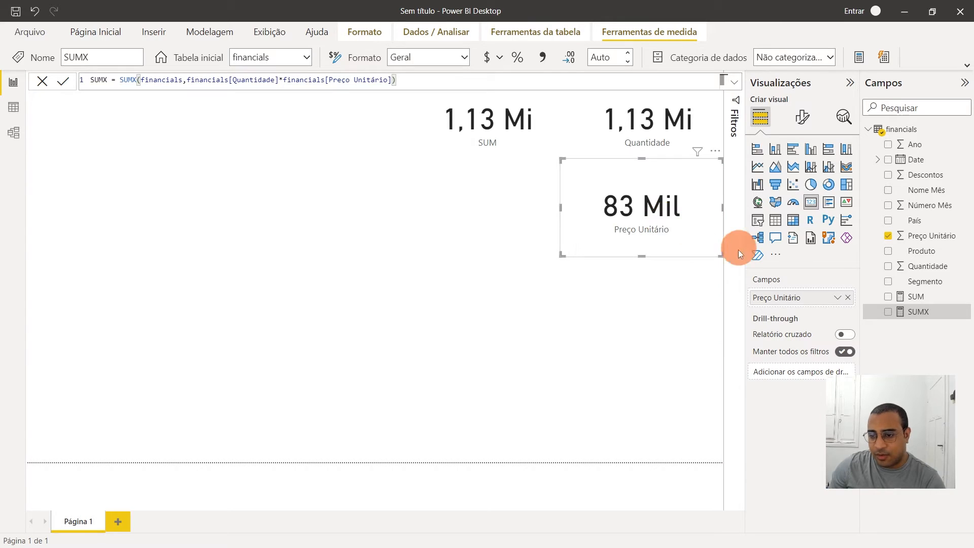
left_click(848, 298)
left_click_drag(919, 312, 784, 293)
left_click(645, 215)
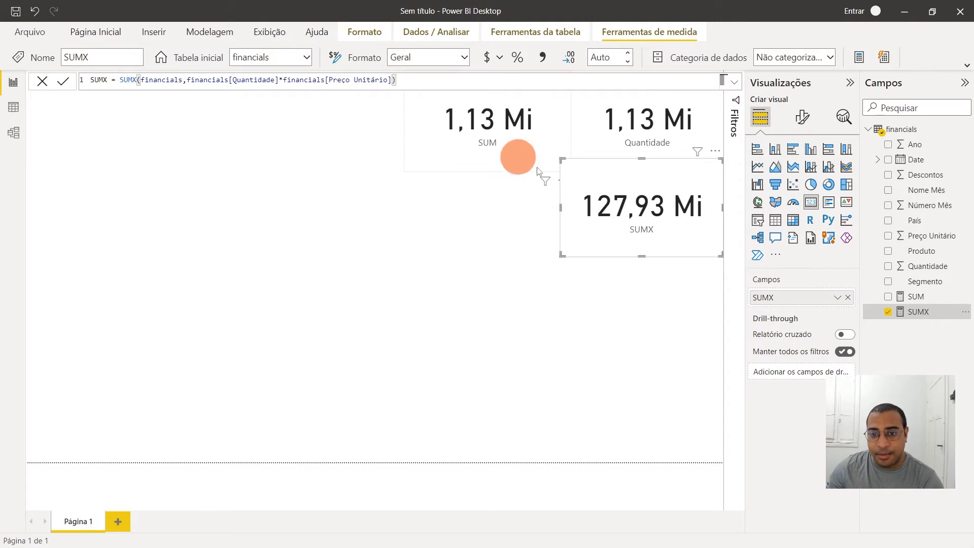
Step: Duplicate the SUMX card so a copy sits beneath the SUM card, and make that copy show Preço Unitário
left_click_drag(641, 214, 465, 215)
key("ctrl+c")
key("ctrl+v")
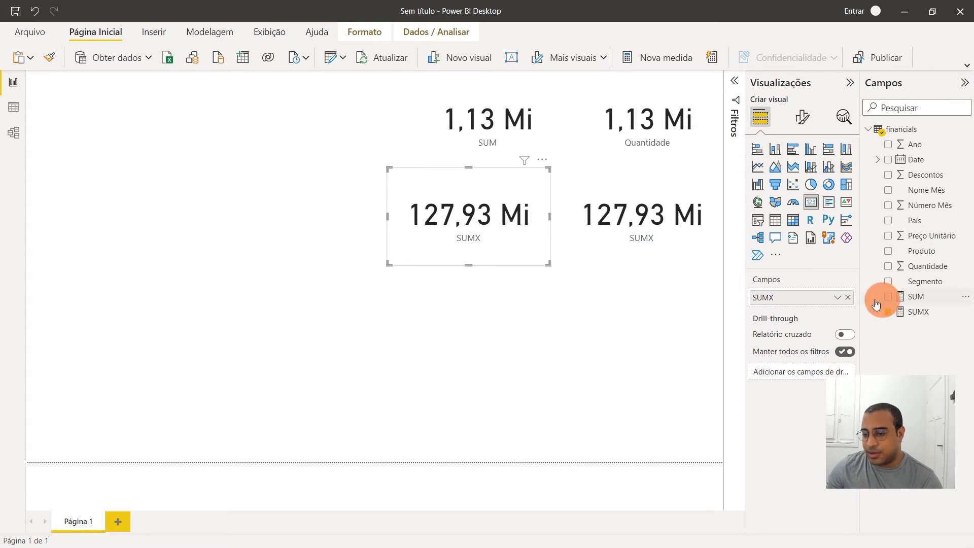
left_click(849, 297)
left_click_drag(914, 236, 779, 297)
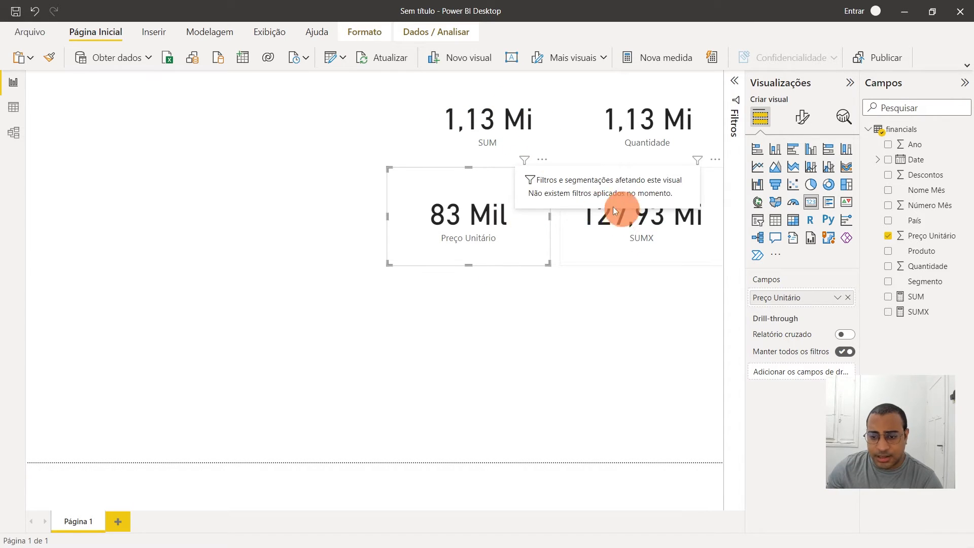
Step: Delete the Preço Unitário card from the report page
left_click_drag(489, 230, 504, 230)
key("Delete")
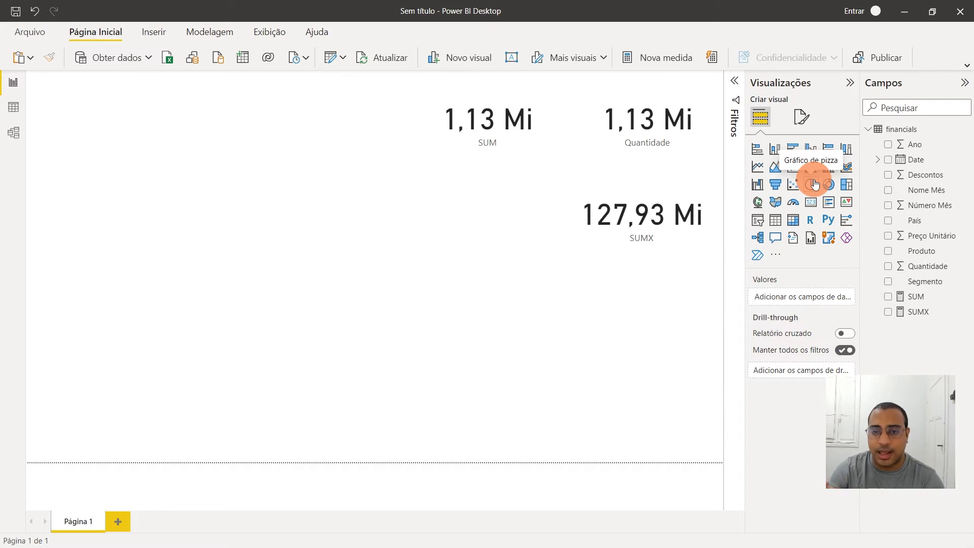
Step: Add a table visual listing País, widen it and place it beneath and left of the SUM card
left_click(775, 221)
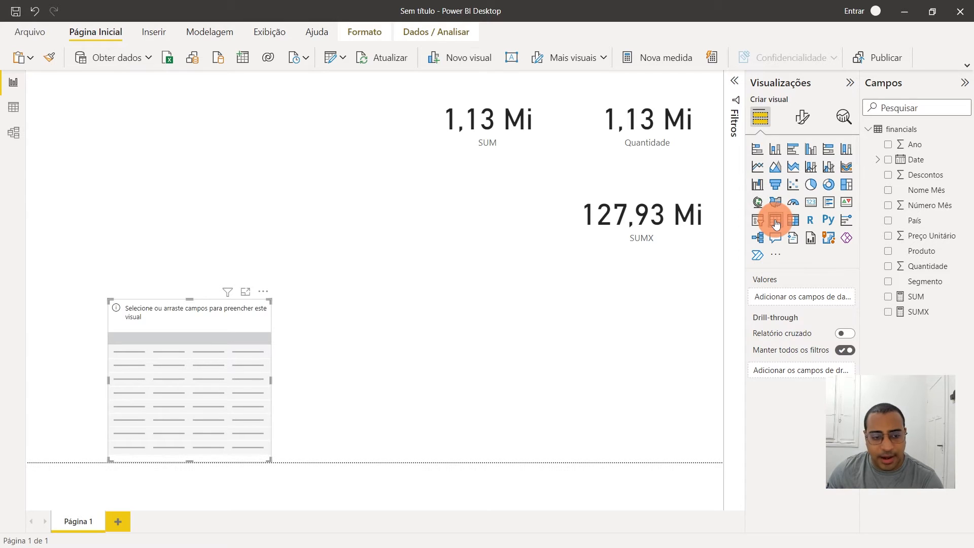
left_click_drag(163, 364, 330, 231)
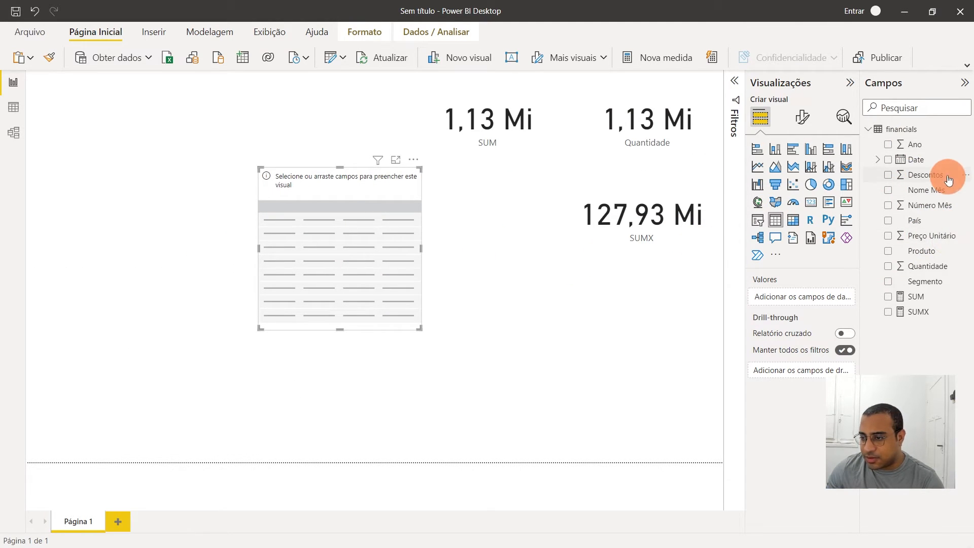
left_click_drag(917, 219, 805, 292)
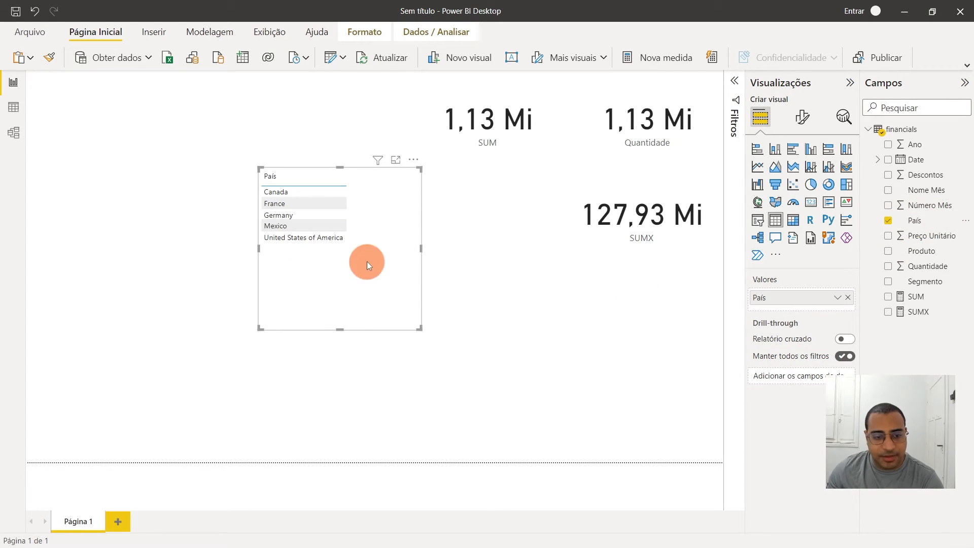
left_click_drag(388, 254, 459, 233)
left_click_drag(313, 252, 331, 306)
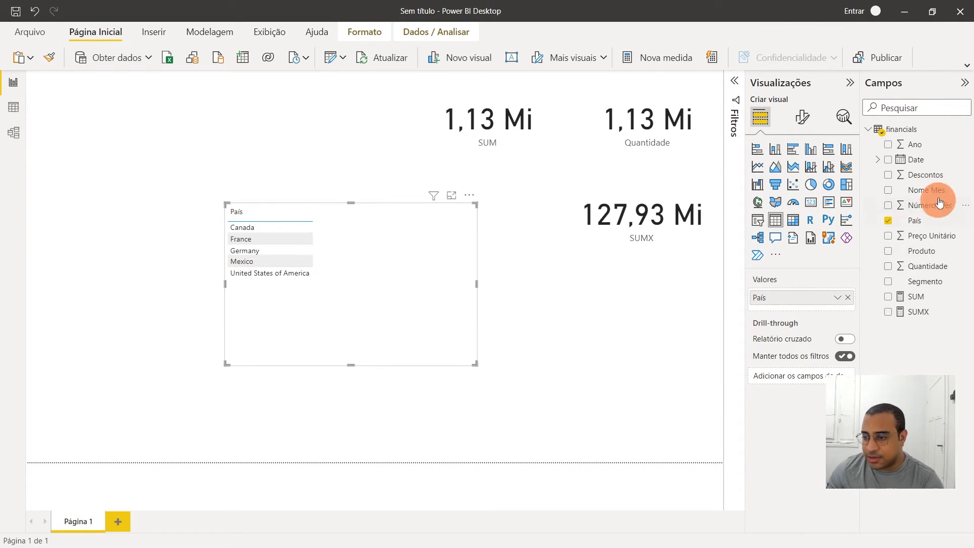
Step: Add the SUM measure to the País table and move the table further left on the report page
left_click_drag(907, 303, 808, 309)
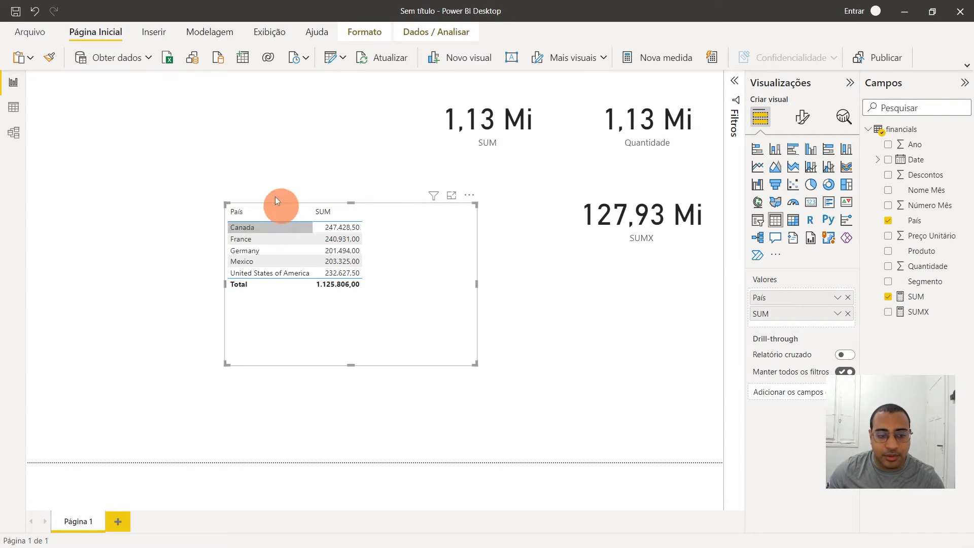
left_click_drag(398, 291, 325, 267)
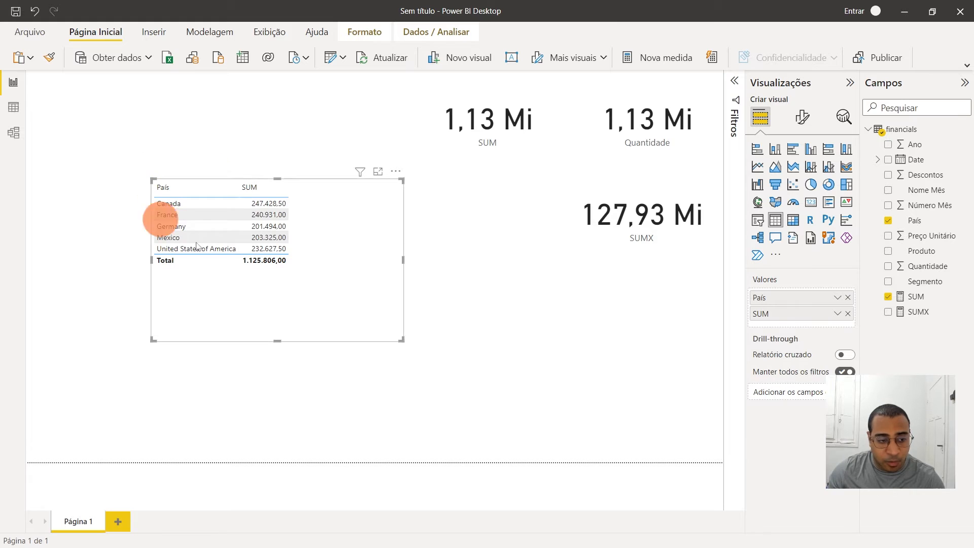
mouse_move(360, 269)
left_mouse_down()
mouse_move(349, 282)
mouse_move(344, 259)
left_mouse_up()
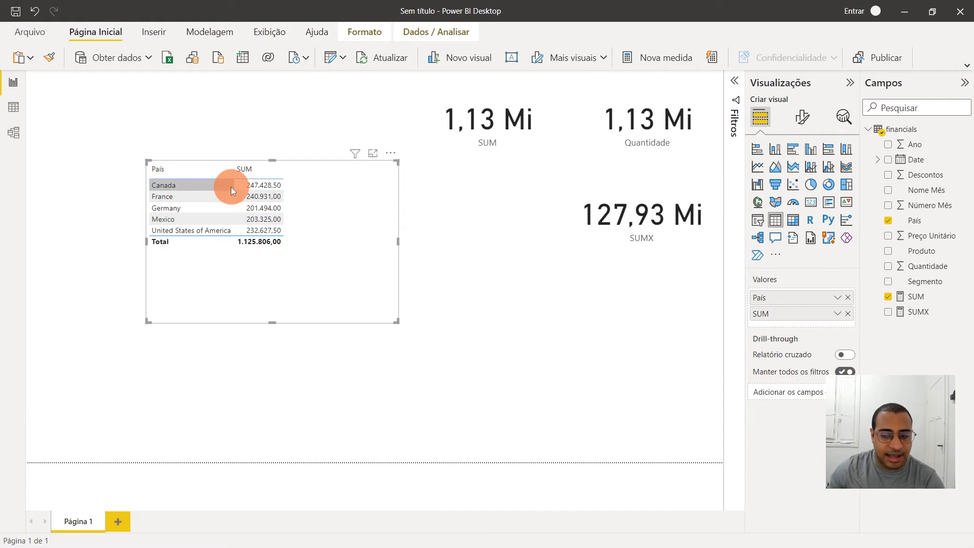
left_click_drag(344, 201, 343, 258)
left_click(178, 242)
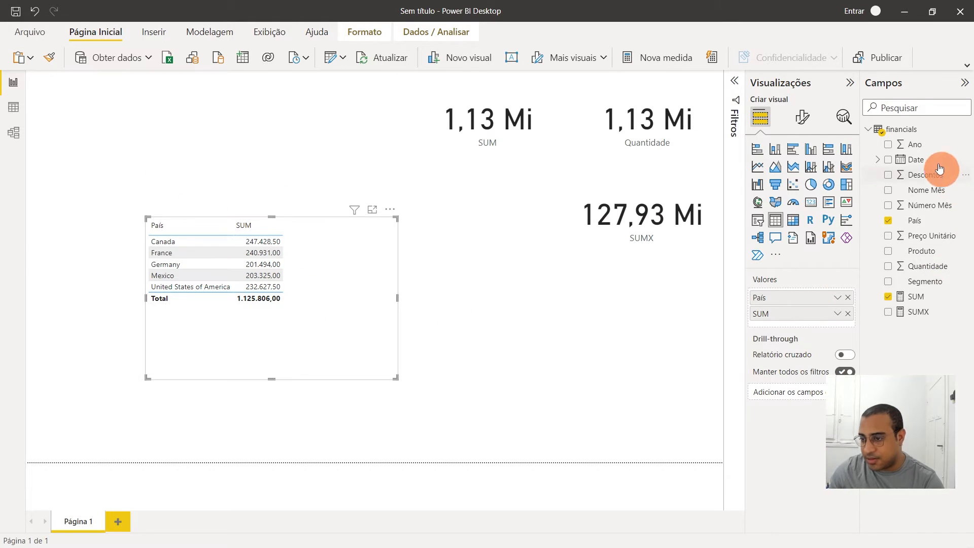
Step: Add Produto between País and SUM in the País table and move the table to the lower left of the report page
left_click_drag(943, 254, 828, 309)
left_click_drag(315, 331, 372, 277)
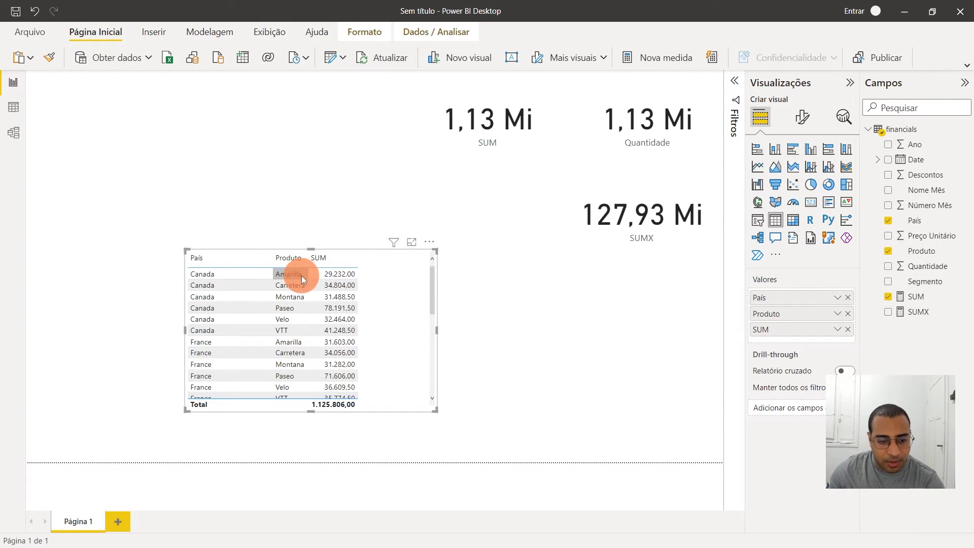
left_click_drag(435, 411, 542, 460)
left_click_drag(446, 370, 300, 230)
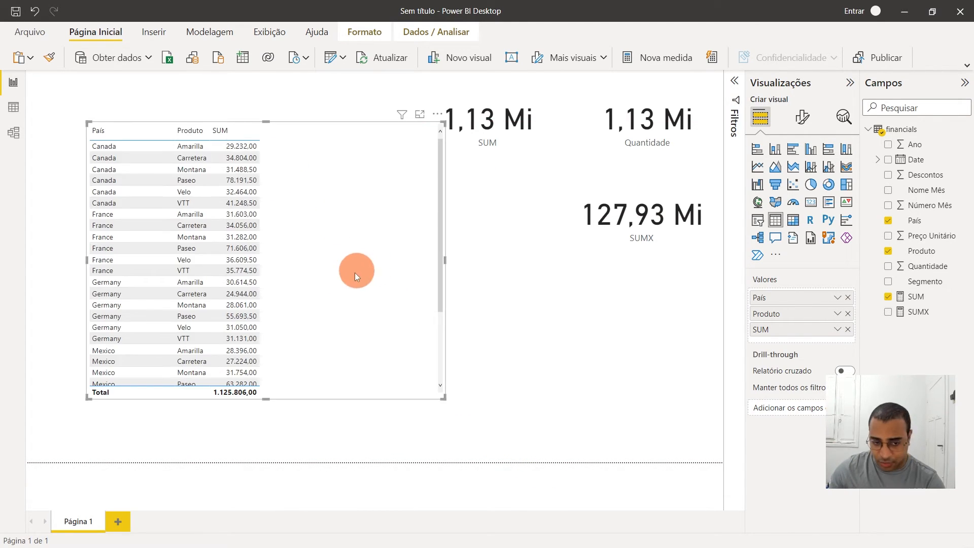
left_click_drag(331, 263, 272, 309)
left_click_drag(204, 169, 191, 292)
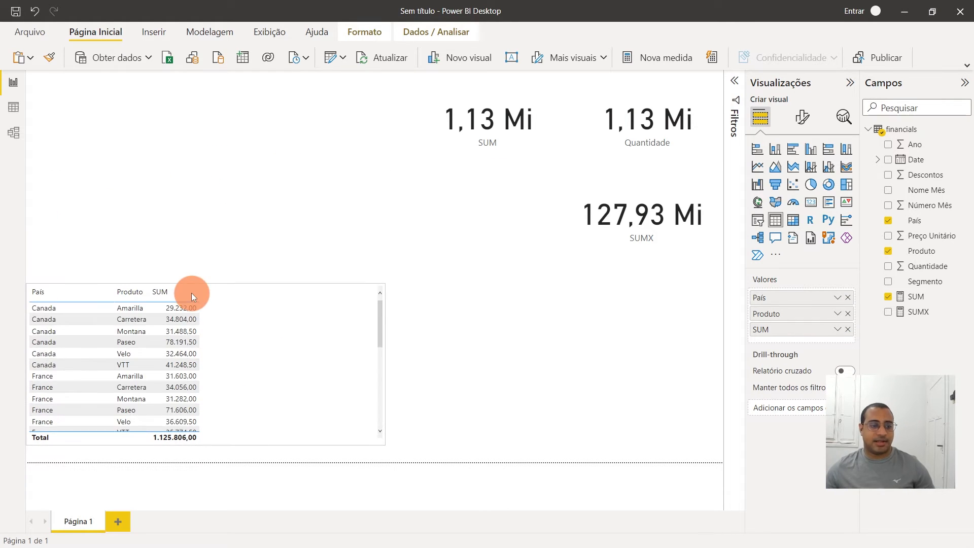
Step: Duplicate the País and Produto table and place the copy above the original
key("ctrl+c")
key("ctrl+v")
left_click_drag(284, 370, 283, 178)
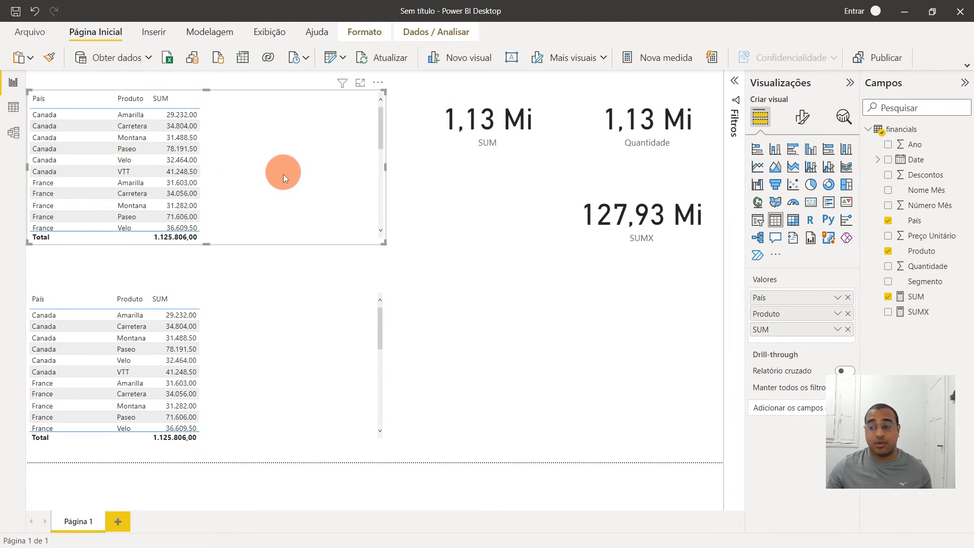
Step: Replace País and Produto in the upper table with Ano from the Date hierarchy, listed before SUM
left_click(850, 297)
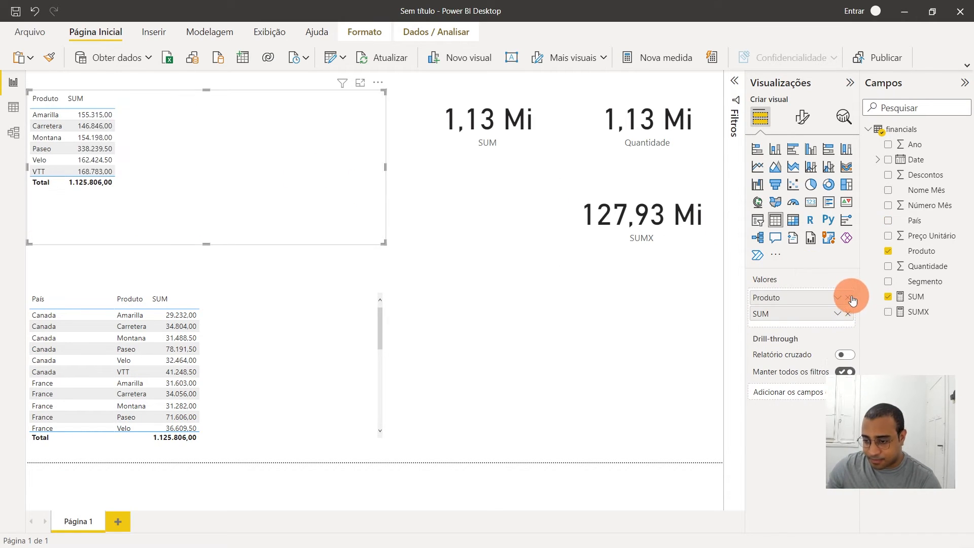
left_click(849, 297)
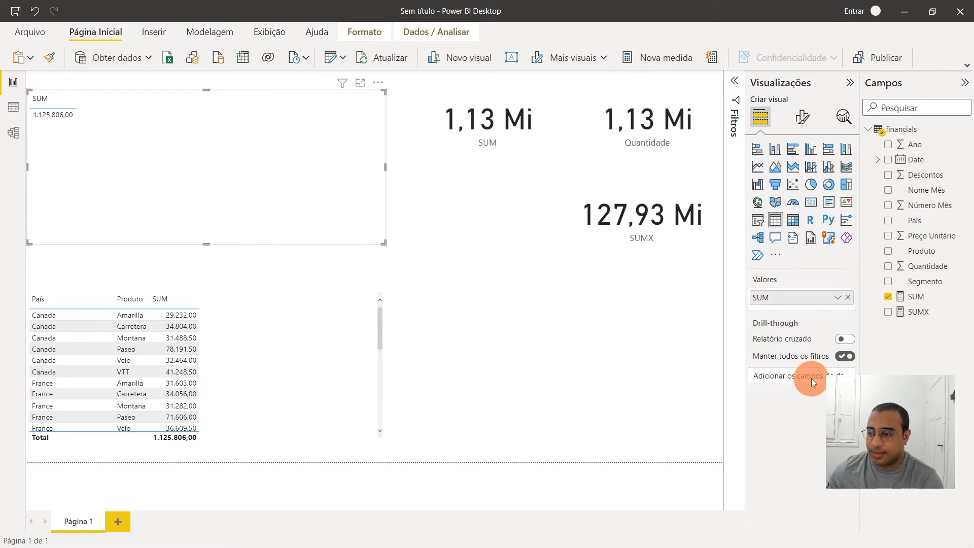
left_click(878, 160)
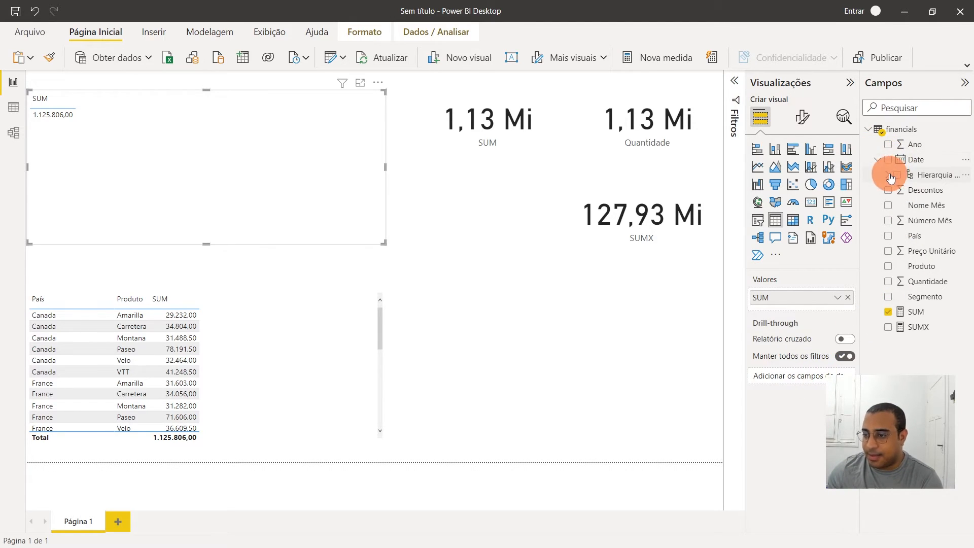
left_click(887, 175)
left_click_drag(932, 190, 824, 294)
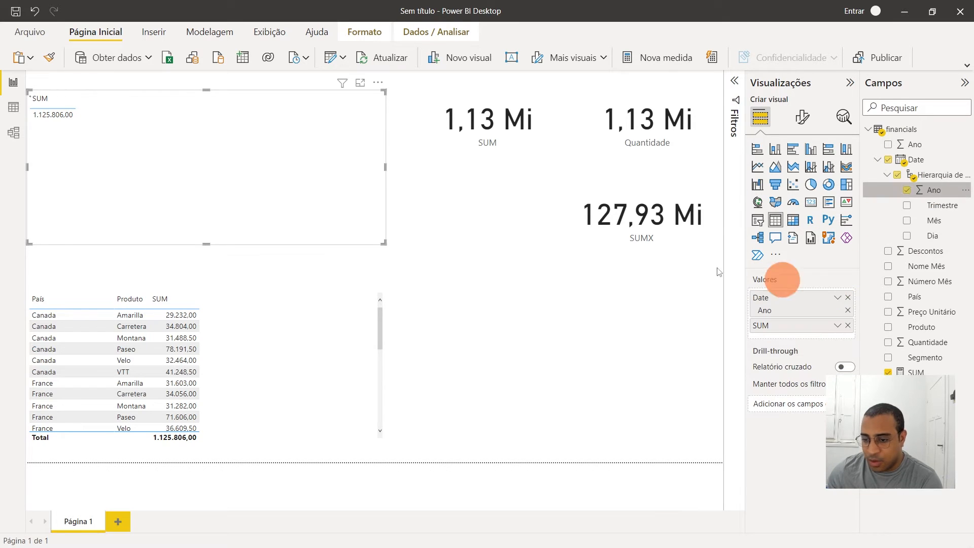
Step: Add Quantidade after SUM in the year table and position the table in the upper-left corner of the report page
left_click_drag(111, 158, 138, 187)
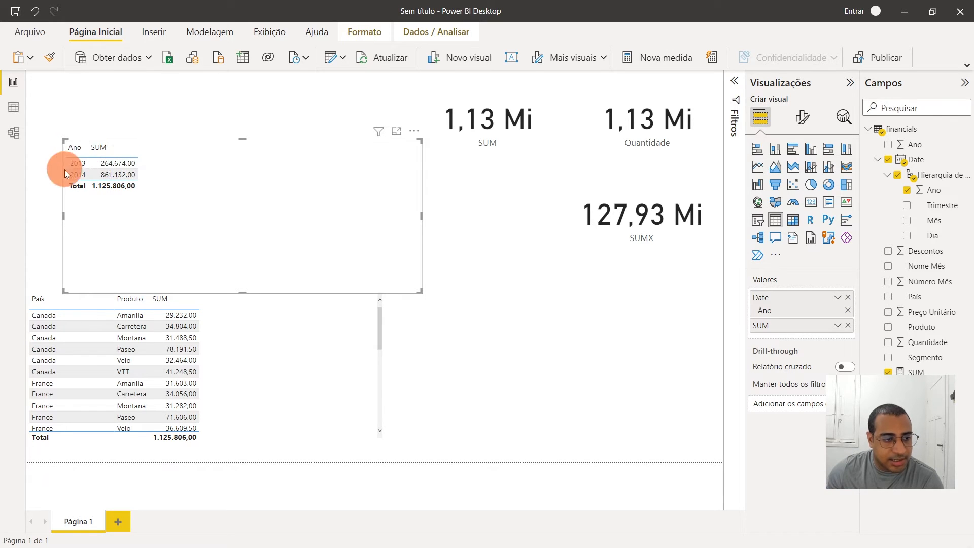
left_click_drag(190, 200, 173, 173)
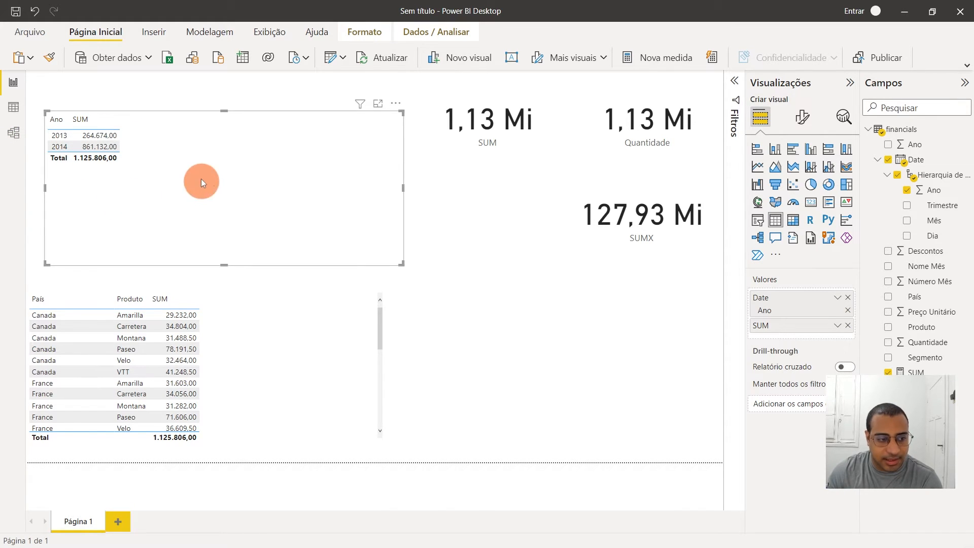
left_click_drag(201, 181, 222, 179)
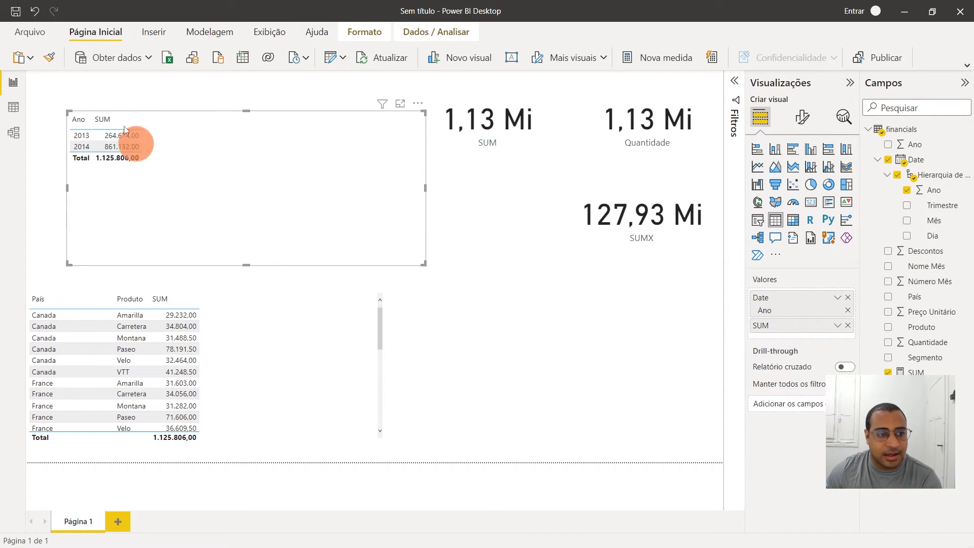
left_click(116, 149)
left_click(118, 133)
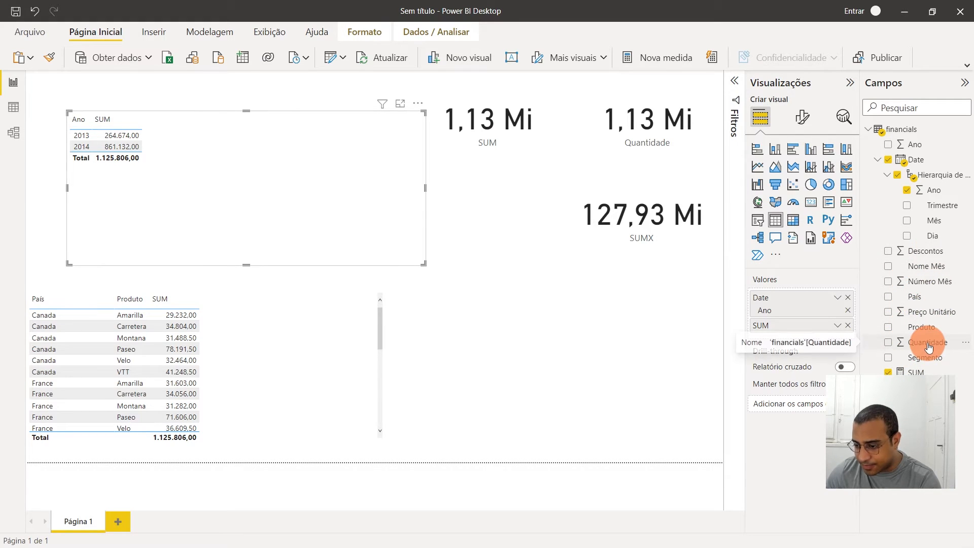
left_click_drag(929, 345, 821, 333)
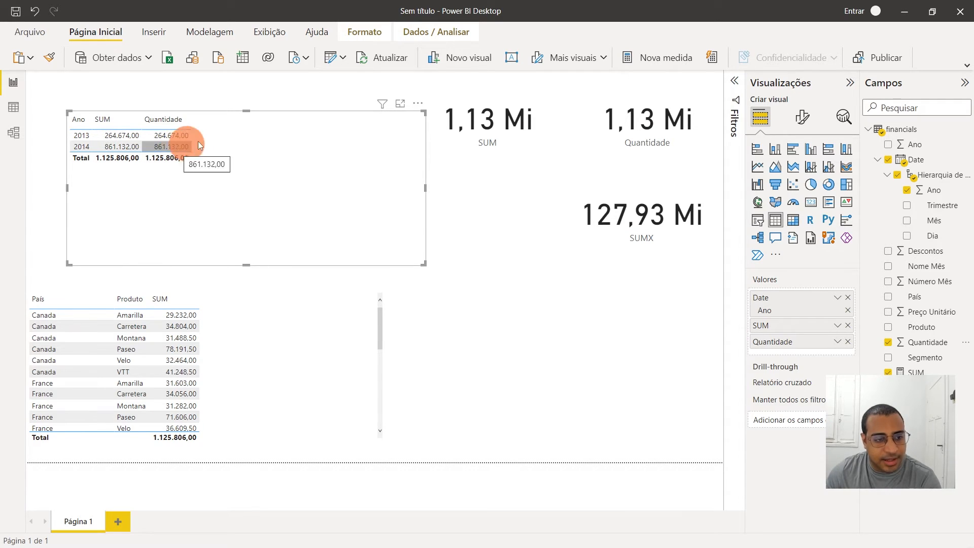
left_click_drag(299, 177, 260, 156)
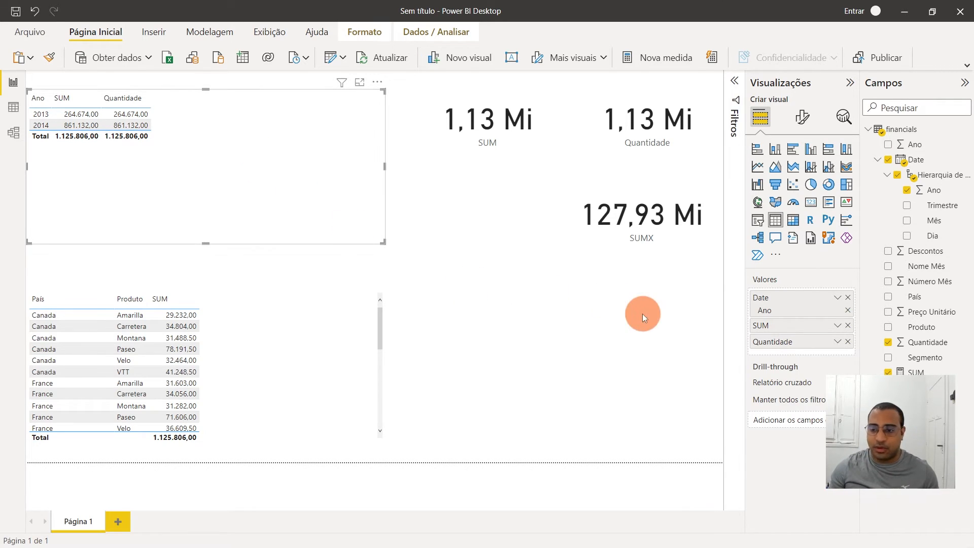
Step: Create a measure named CALCULATE in financials, starting a CALCULATE function with financials[SUM] as its expression
left_click(642, 314)
left_click(906, 133)
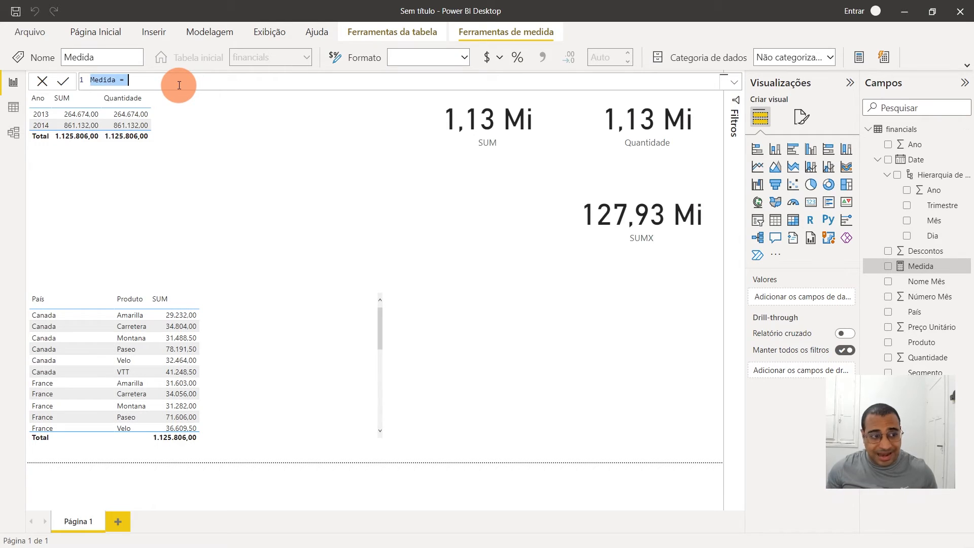
key("Caps_Lock")
type("CALCULATE")
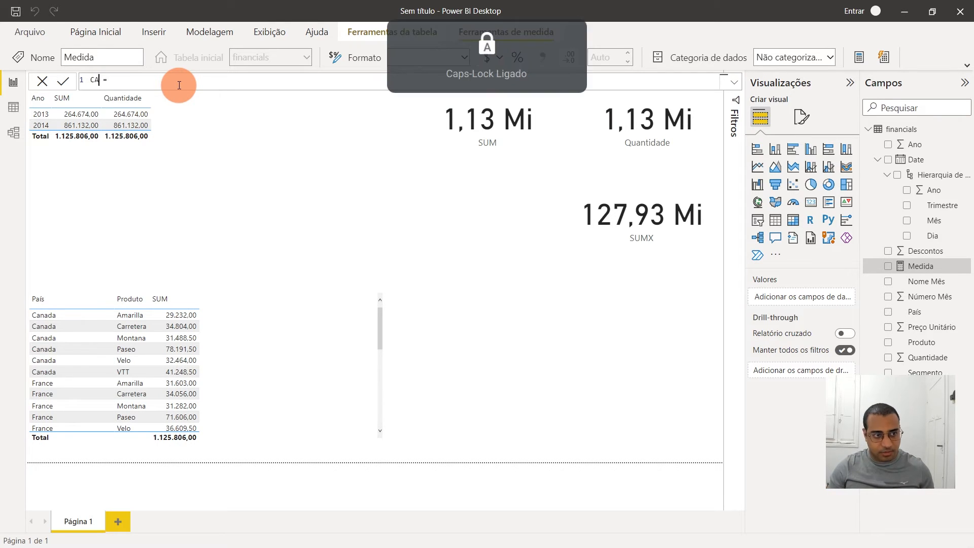
left_click(179, 85)
type("CALCULATE(")
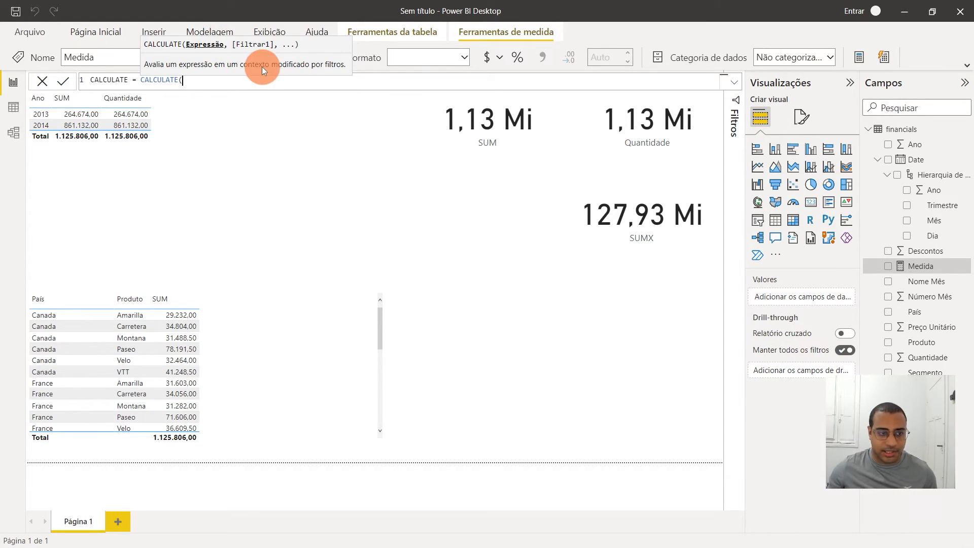
type("SUM")
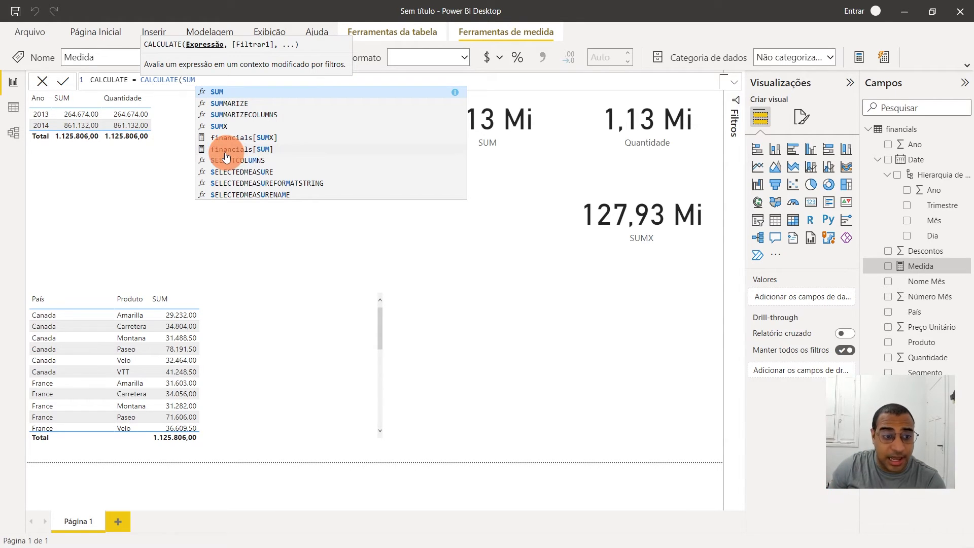
left_click(261, 149)
Step: Replace the CALCULATE expression with SUM(financials[Quantidade])
left_click_drag(182, 80, 315, 81)
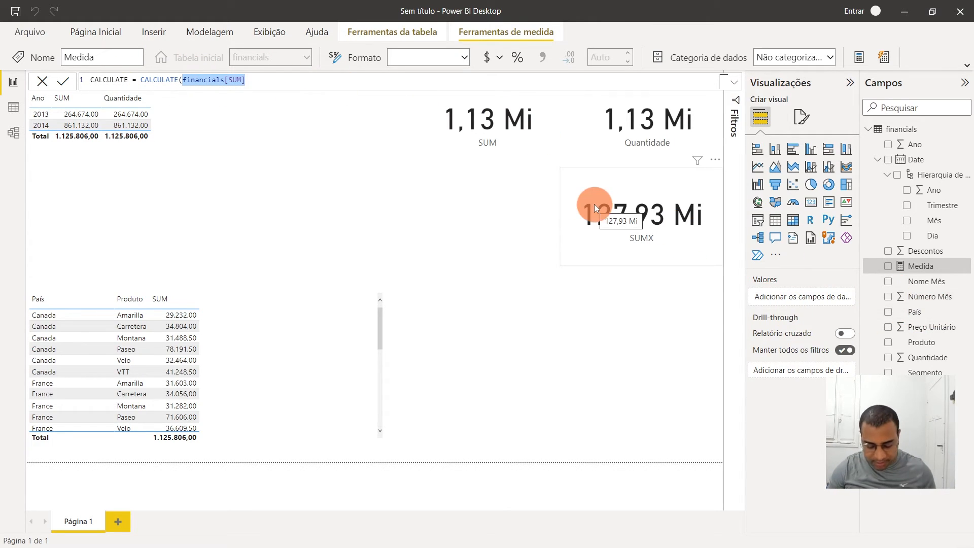
type("SUM(")
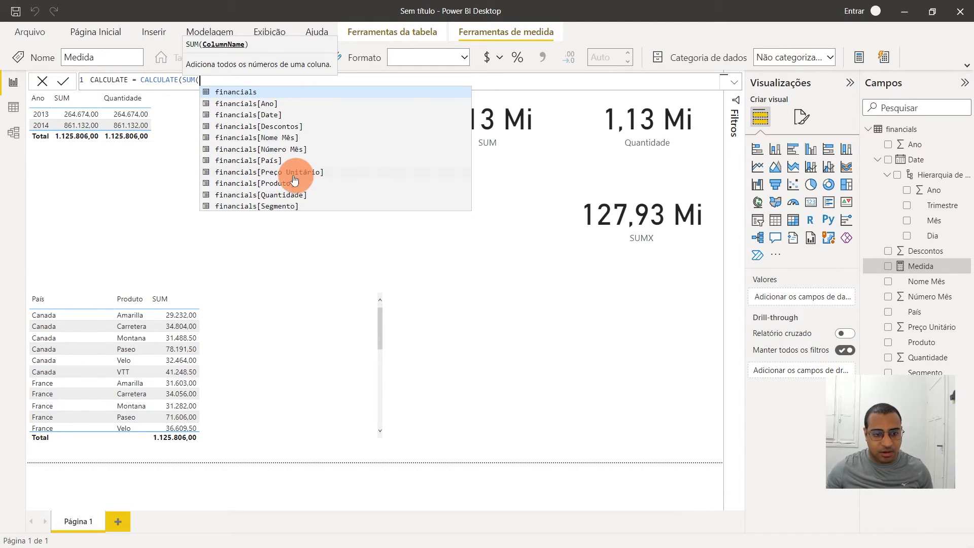
left_click(273, 195)
type(")")
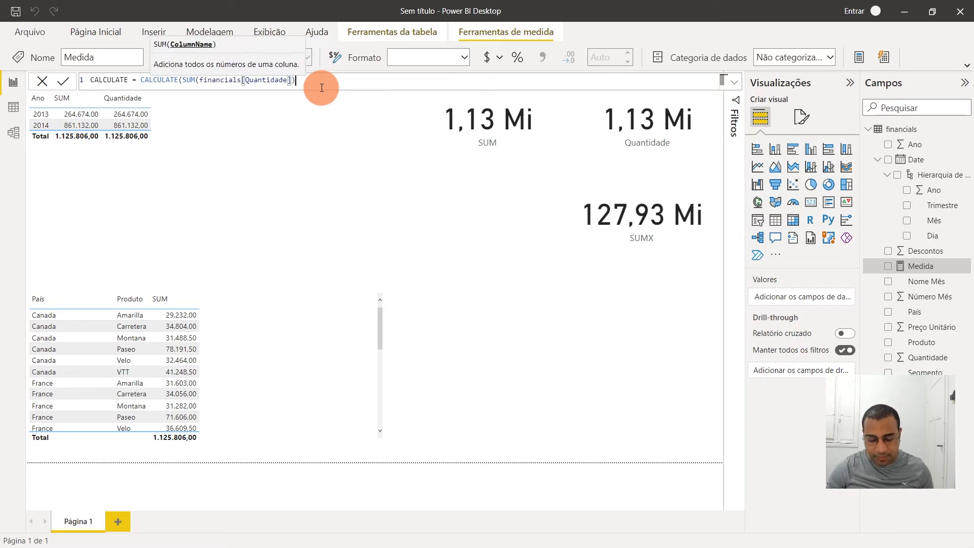
Step: Swap the SUM(financials[Quantidade]) expression back to the financials[SUM] measure
left_click_drag(185, 77, 311, 80)
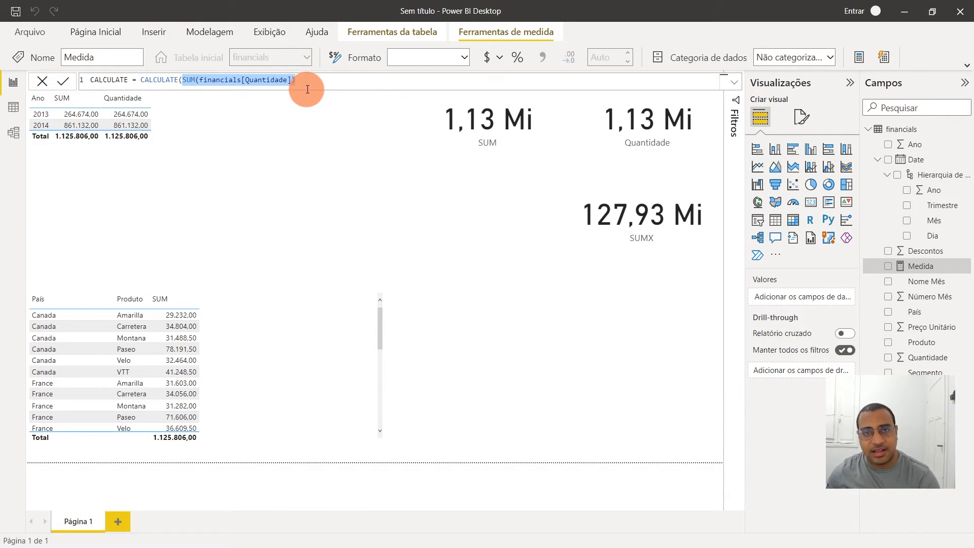
key("BackSpace")
type("SUM")
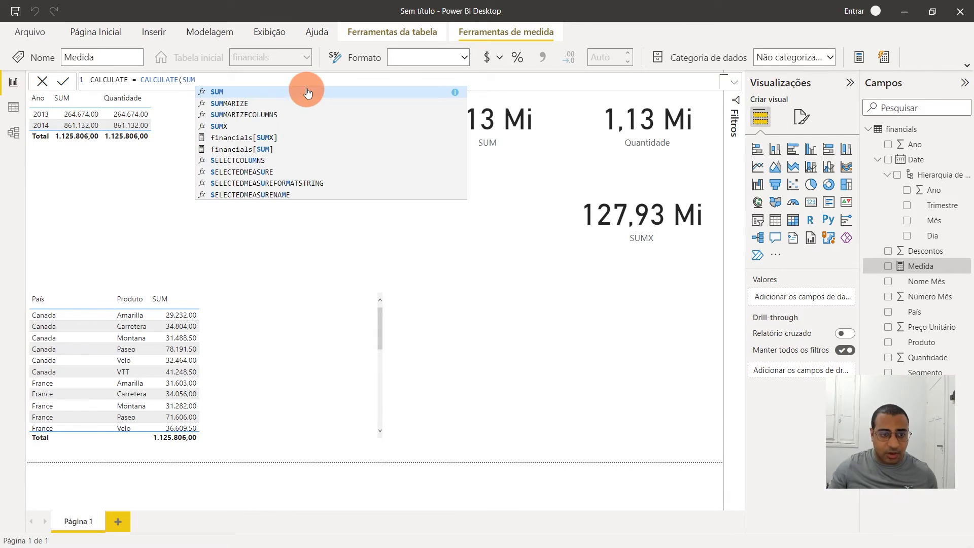
left_click(246, 150)
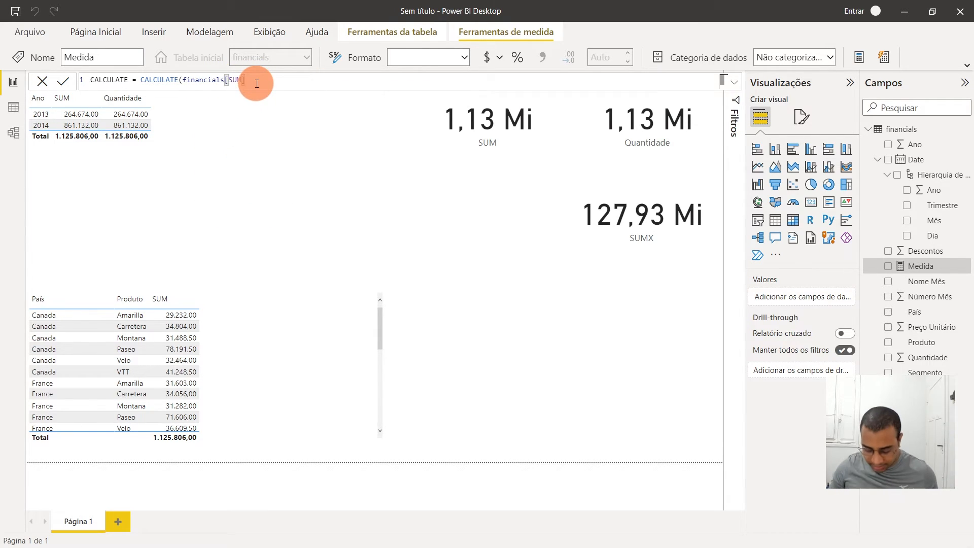
Step: Add YEAR(financials[Date]) as the filter argument of the CALCULATE formula
type(",")
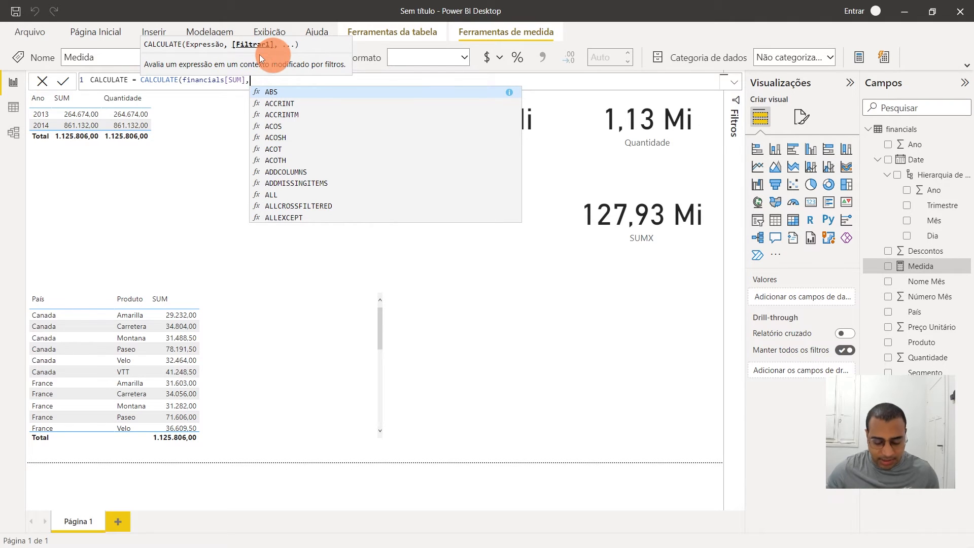
type("DATE")
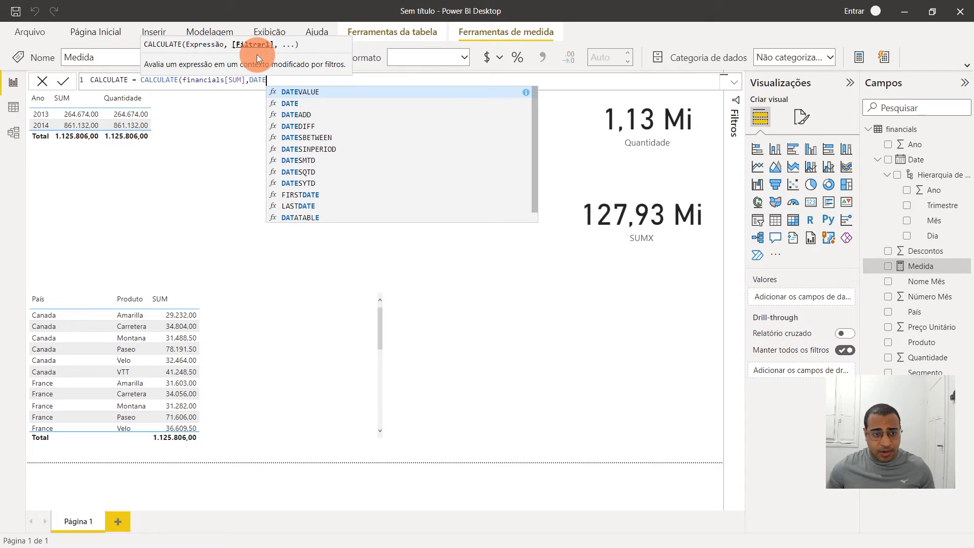
key("Up")
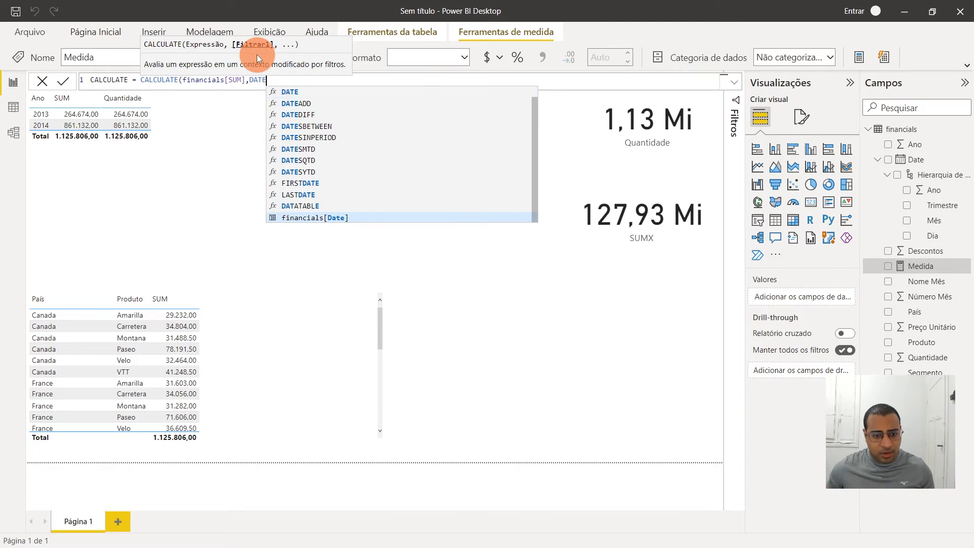
key("Tab")
type(".")
key("BackSpace")
key("ctrl+Left")
key("ctrl+Left")
key("ctrl+Left")
key("ctrl+Left")
type("YEAR")
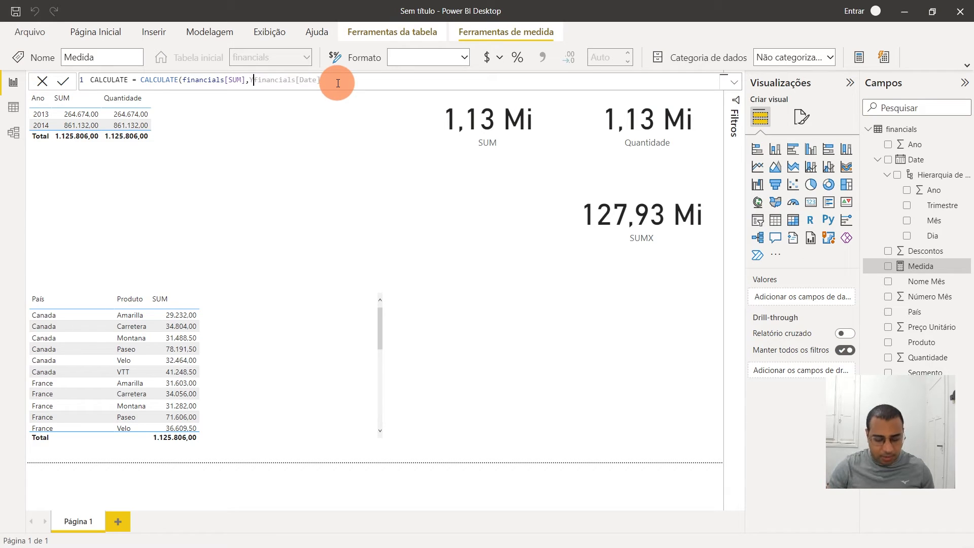
type("(")
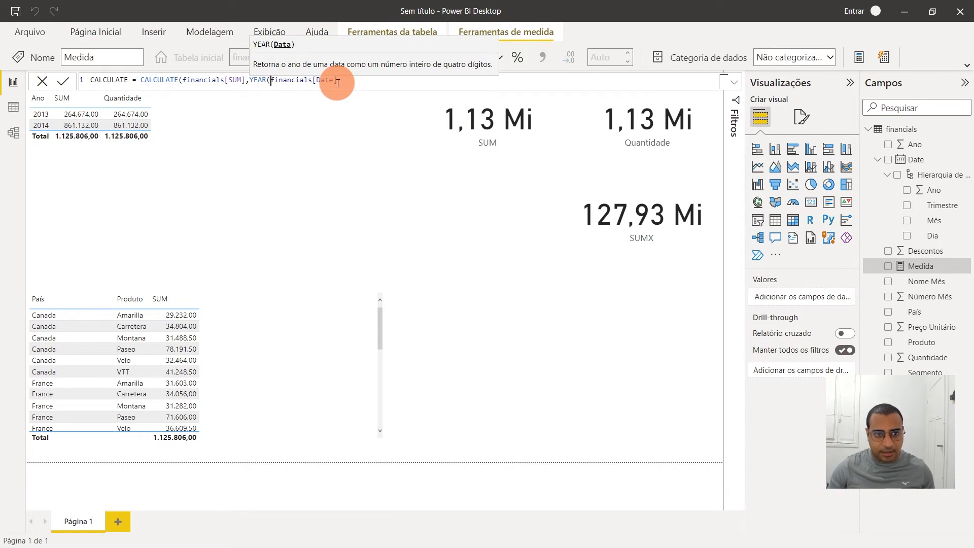
left_click(344, 81)
type(")")
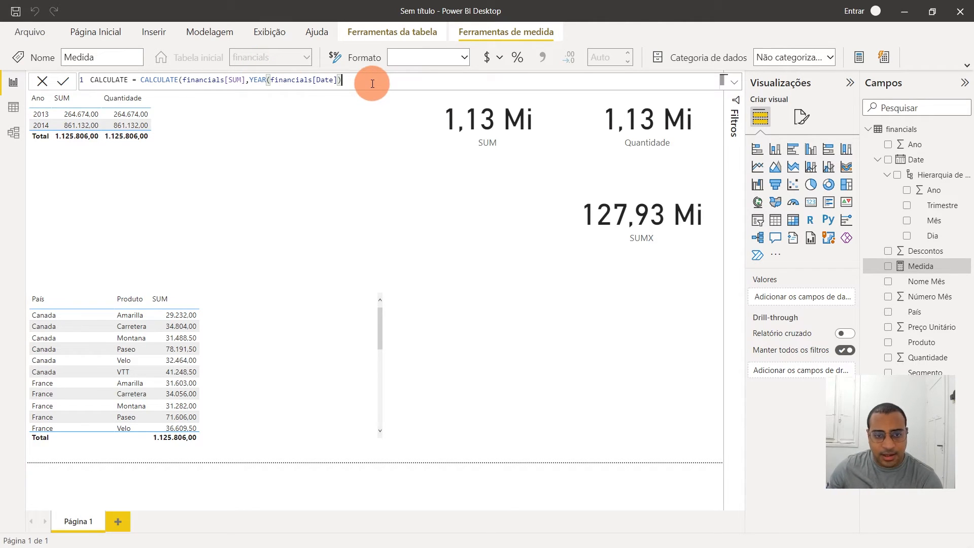
Step: Set the year filter equal to 2013, close the CALCULATE formula and commit the measure
type("=")
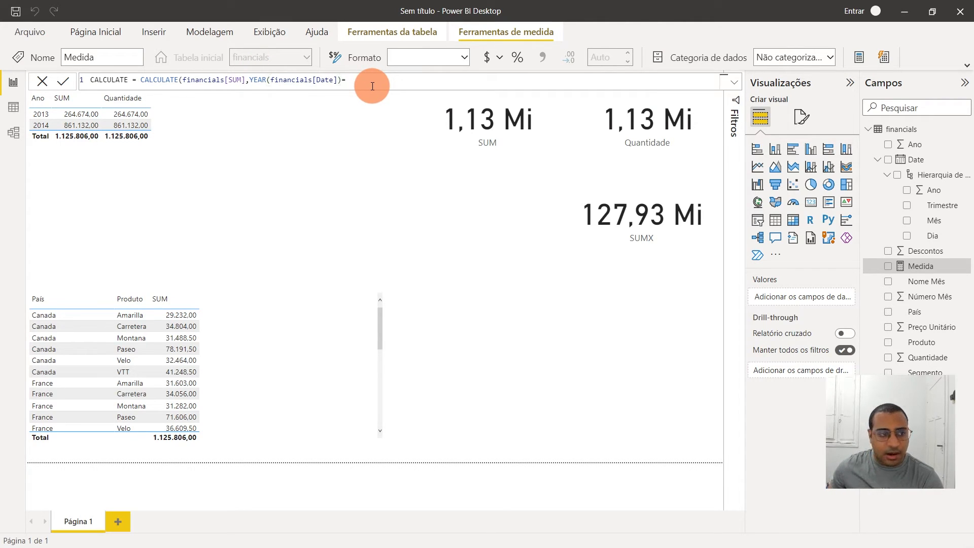
type("2013)")
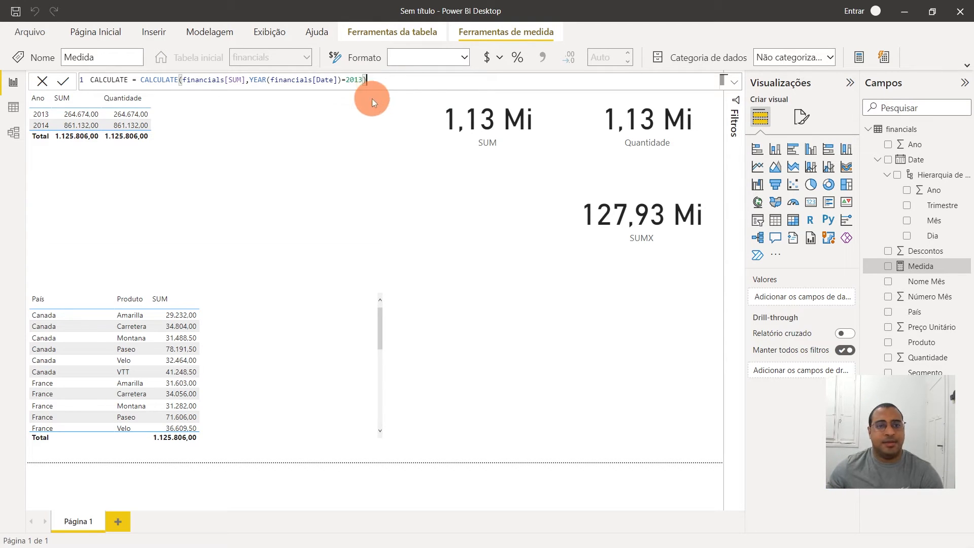
key("Return")
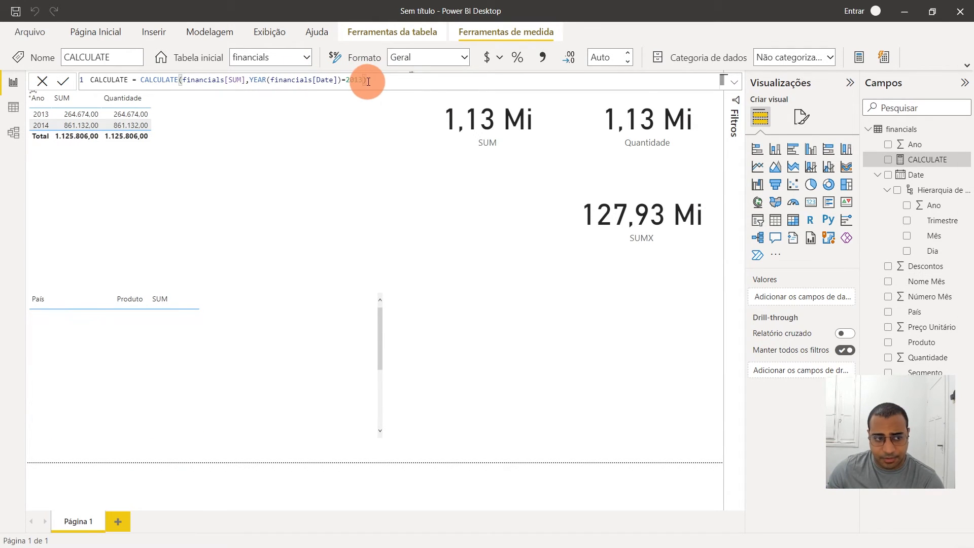
Step: Add the CALCULATE measure as the last column of the year table
left_click(164, 202)
left_click_drag(916, 160, 792, 349)
left_click(149, 173)
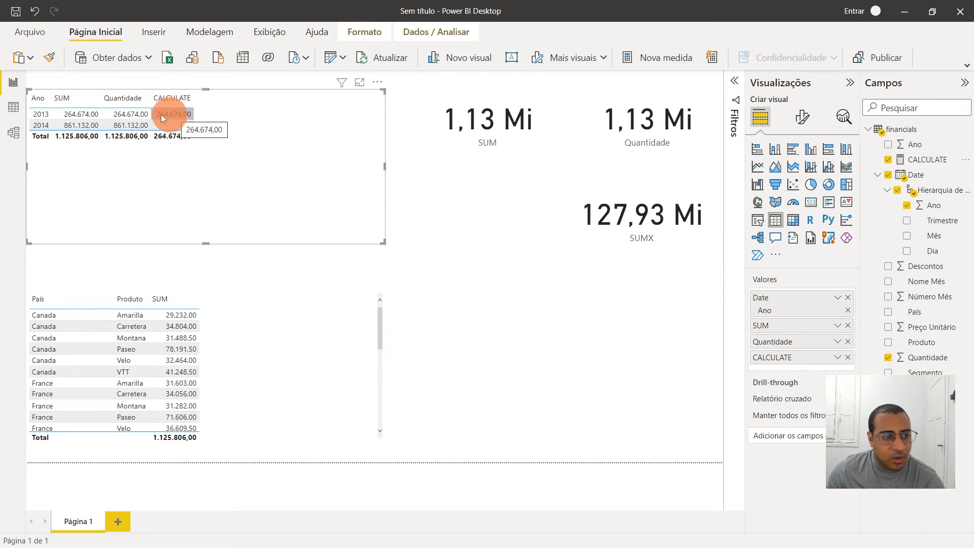
left_click(196, 144)
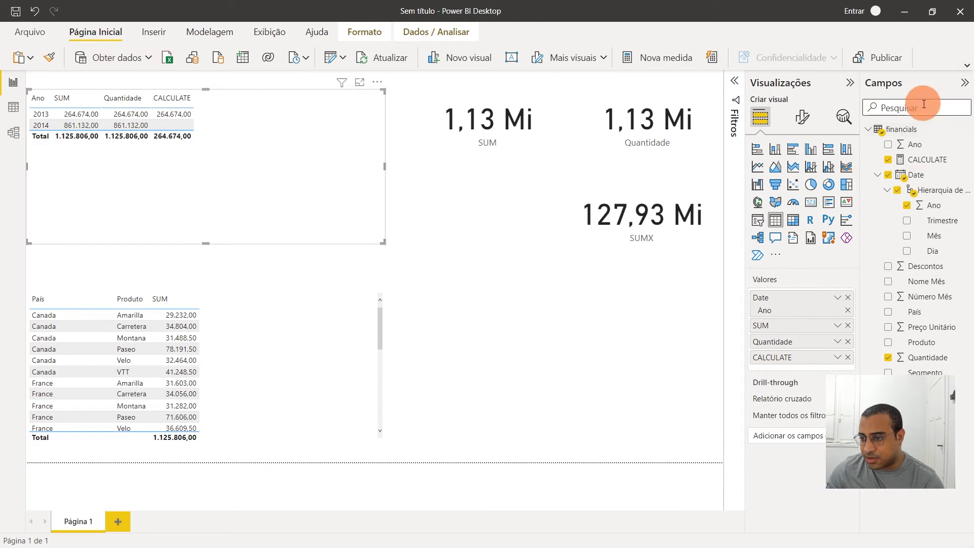
Step: Review the CALCULATE measure's formula, removing its column from the year table and adding it back
left_click(924, 160)
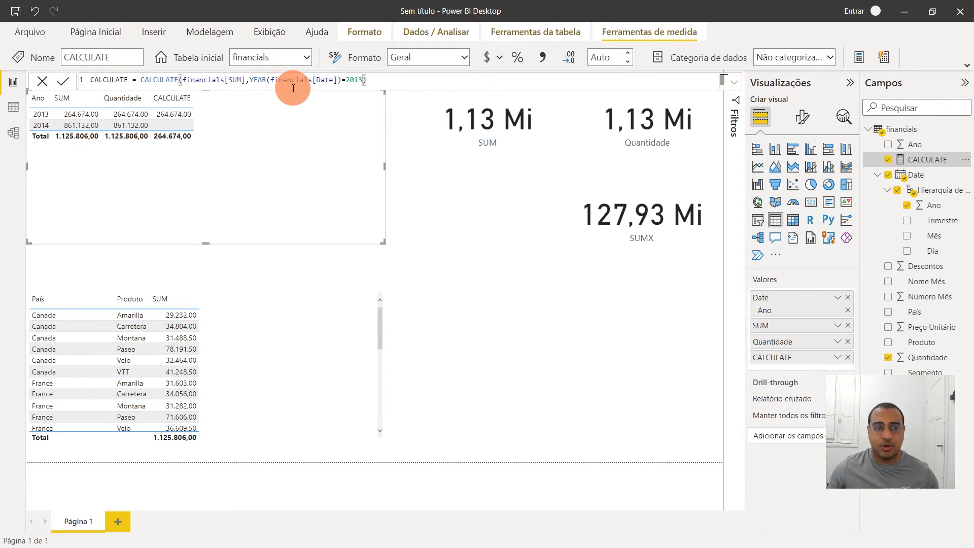
left_click(848, 358)
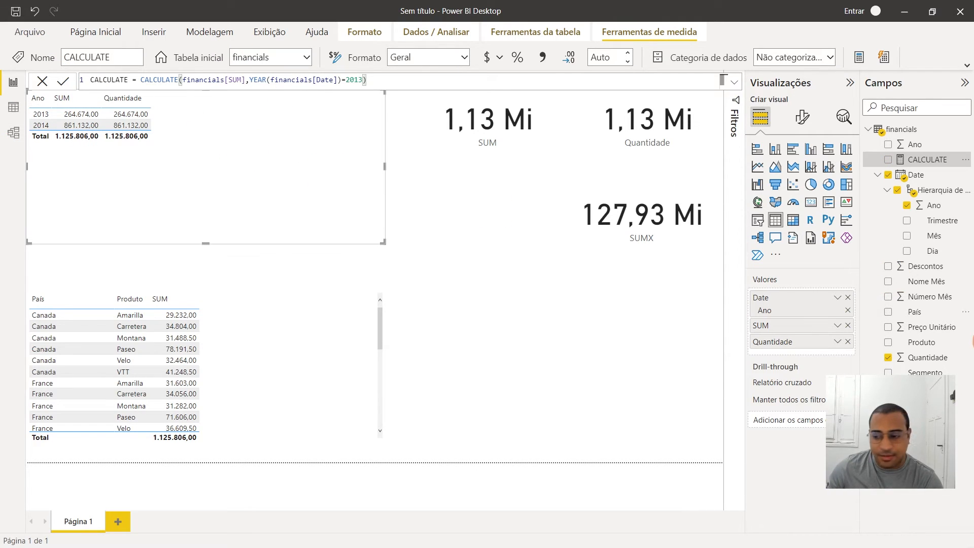
left_click_drag(924, 157, 821, 350)
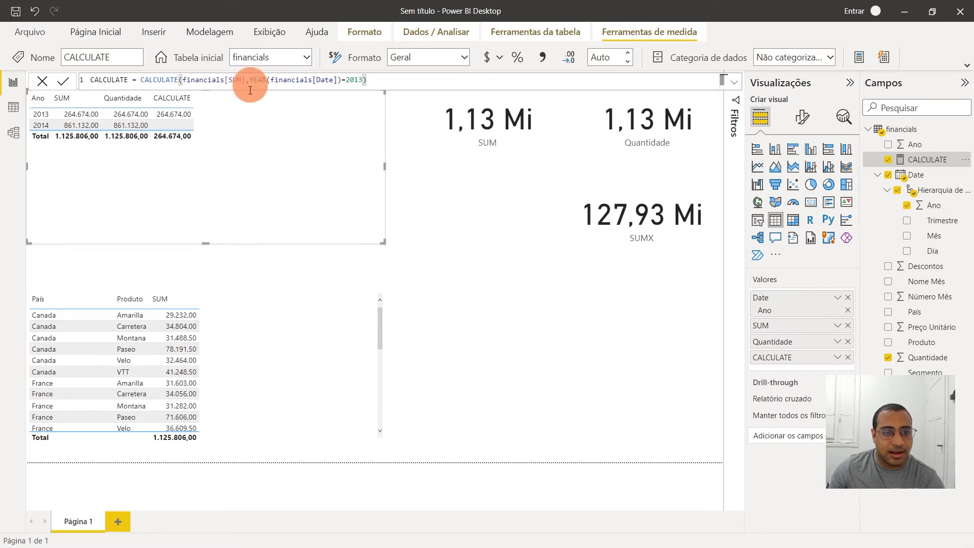
left_click_drag(400, 80, 249, 80)
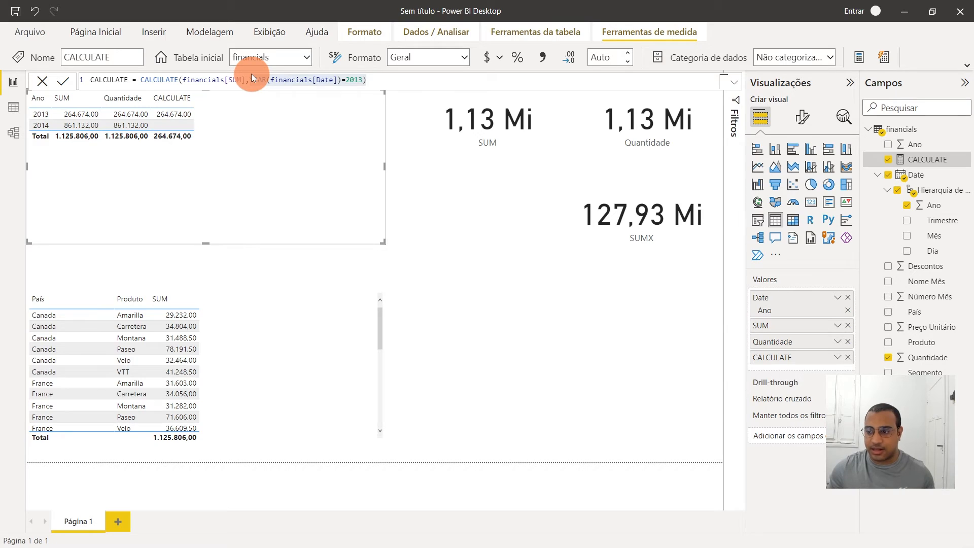
Step: Create a new measure in the financials table and name it SAMEPERIODLASTYEAR
left_click(895, 131)
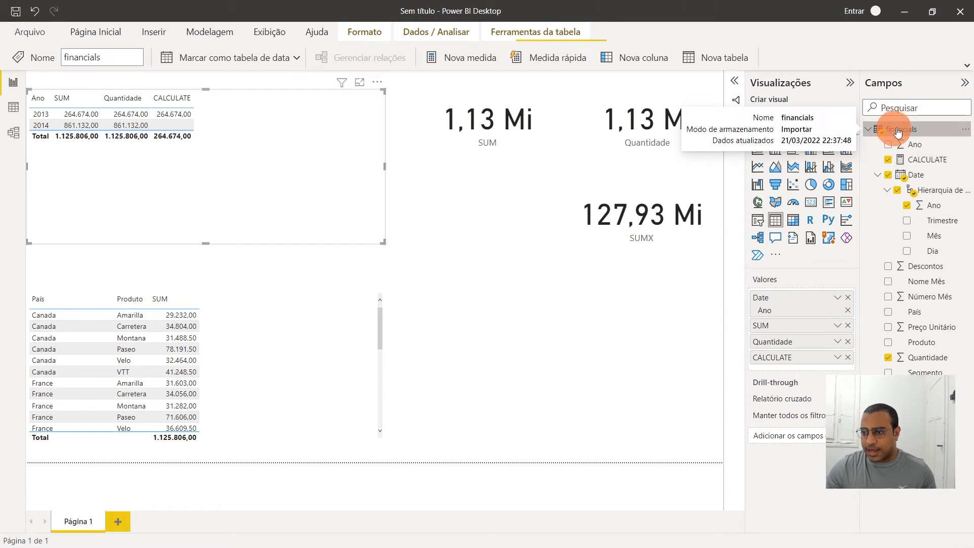
left_click(477, 57)
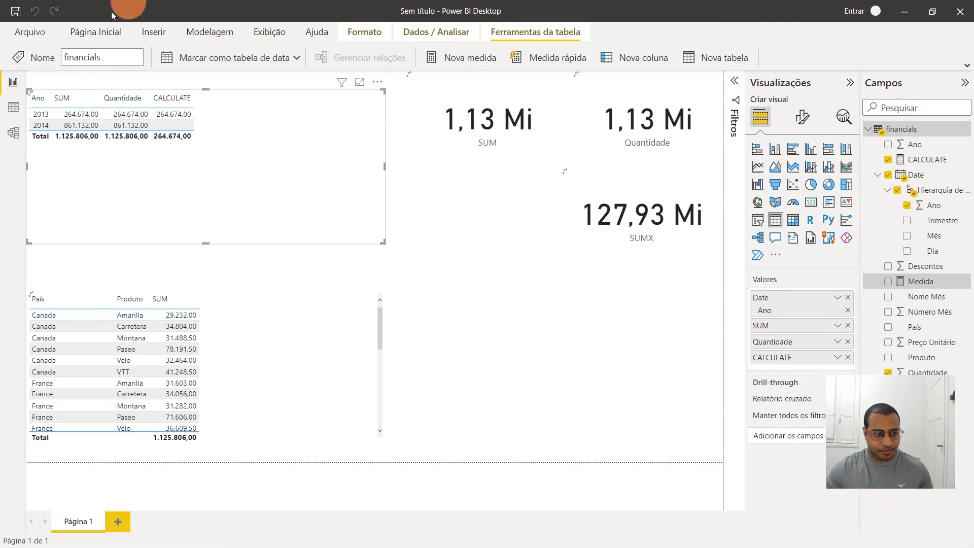
left_click(101, 82)
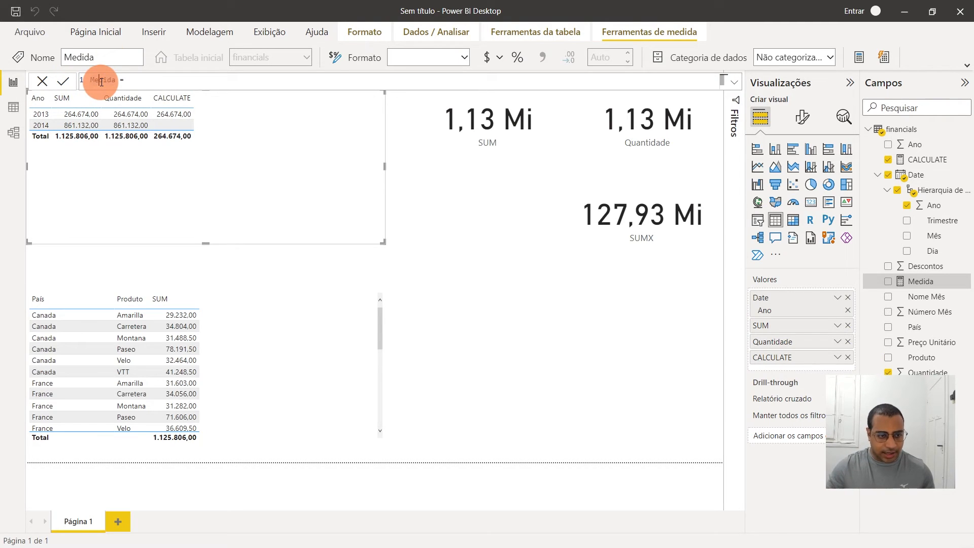
double_click(101, 81)
type("SA")
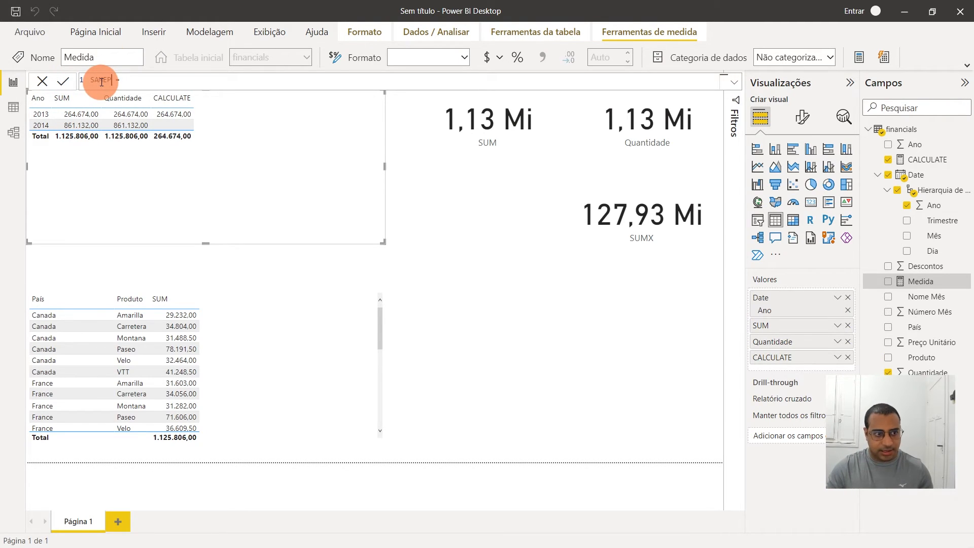
type("MEPERIODLASTYEAR")
Step: Start the measure's formula with CALCULATE, using the financials[SUM] measure as the expression
left_click(184, 82)
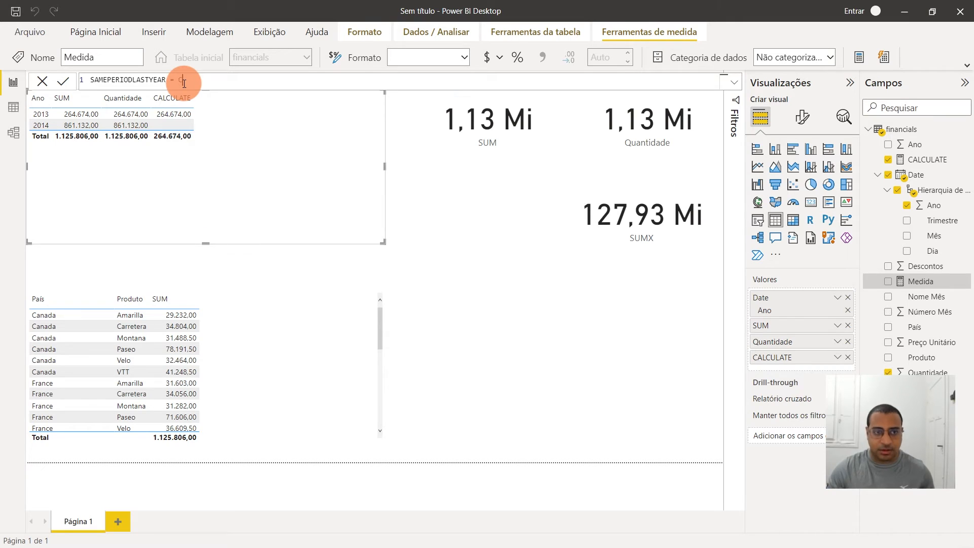
type("CALCULATE(")
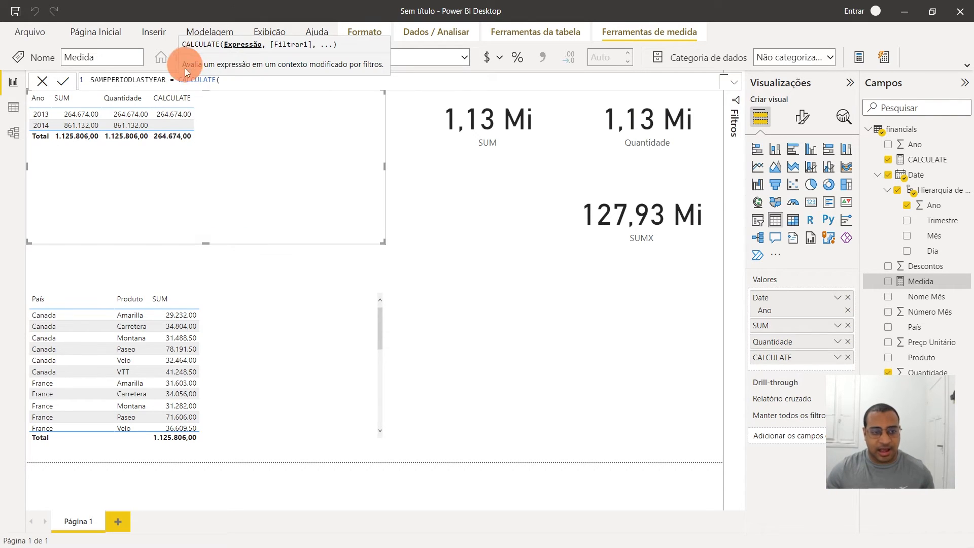
type("SUM")
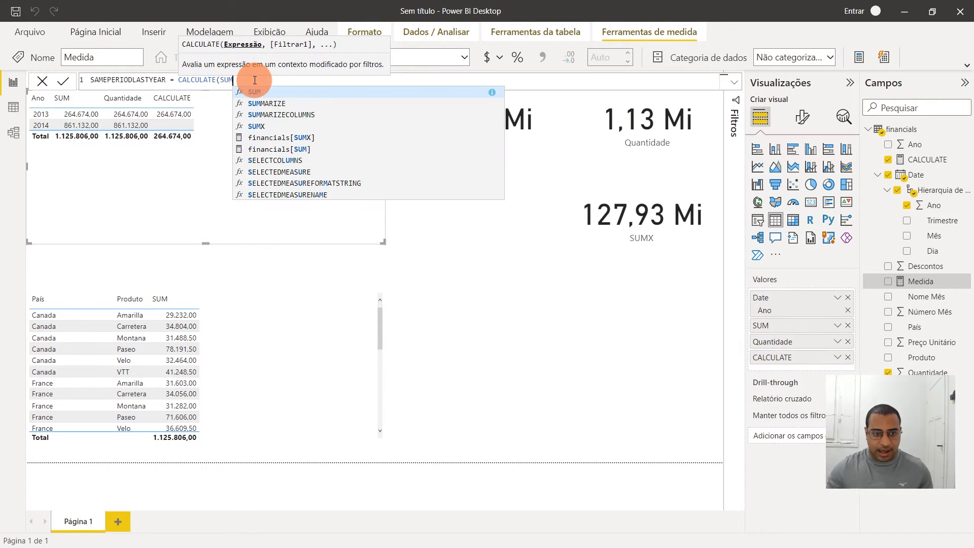
left_click(313, 152)
type(",")
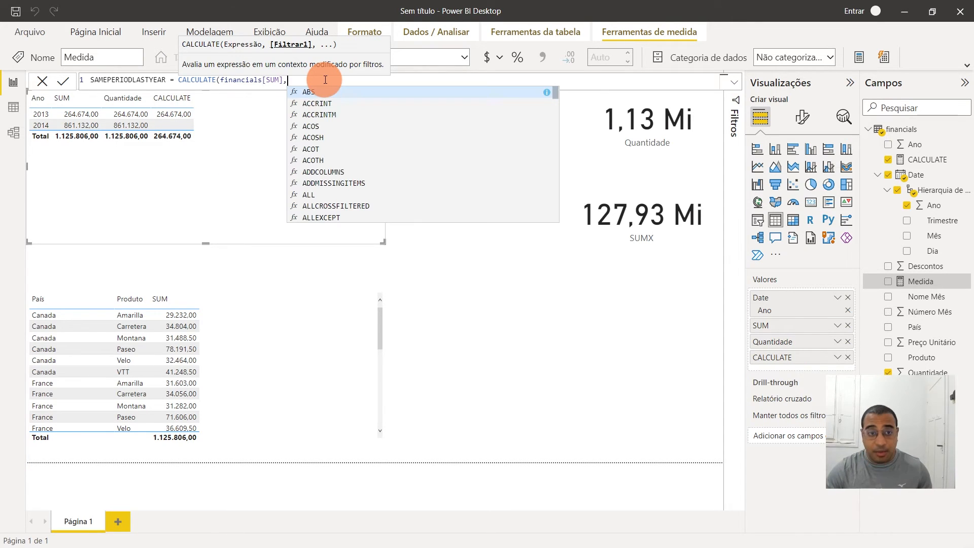
Step: Add SAMEPERIODLASTYEAR(financials[Date].[Date]) as the filter argument, close the CALCULATE formula and commit the measure
type("SAMEPERIODLASTYEAR(")
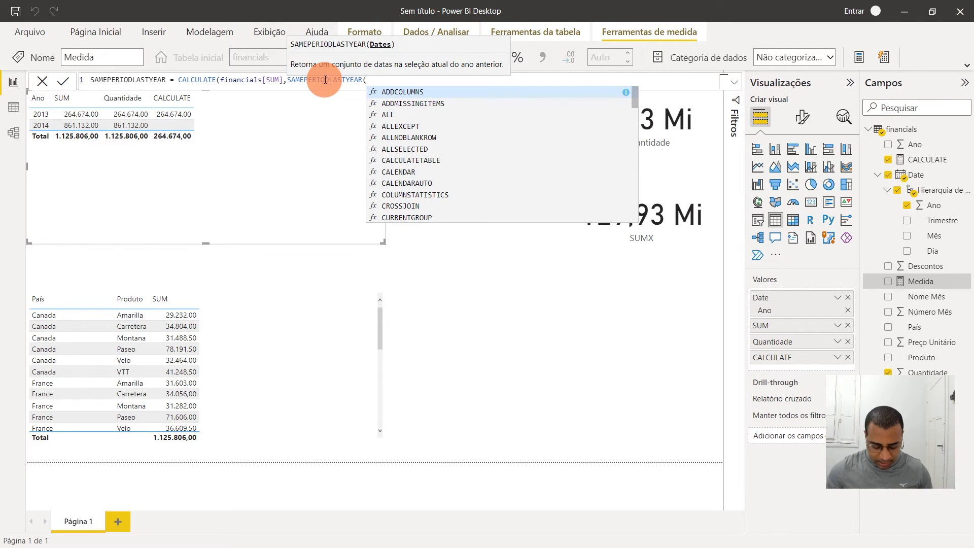
type("DATE")
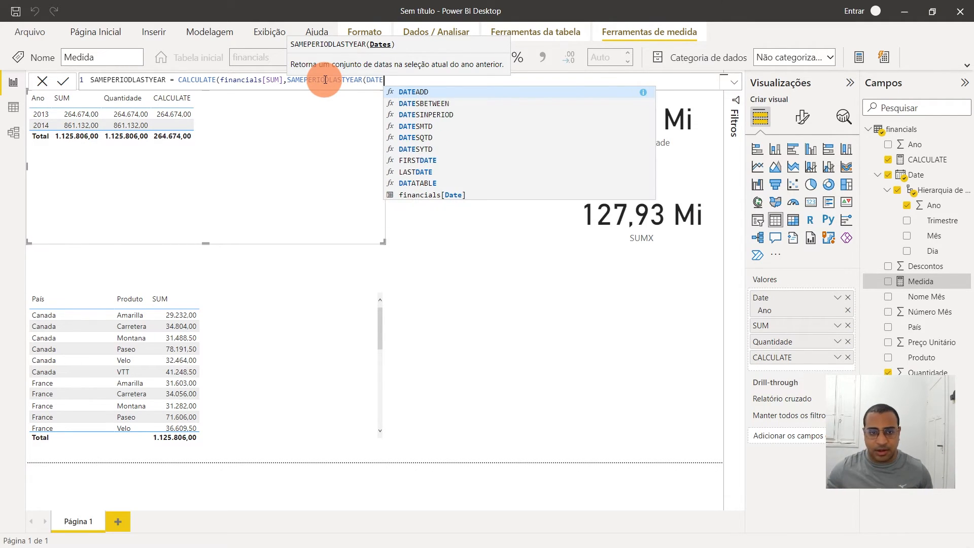
left_click(433, 195)
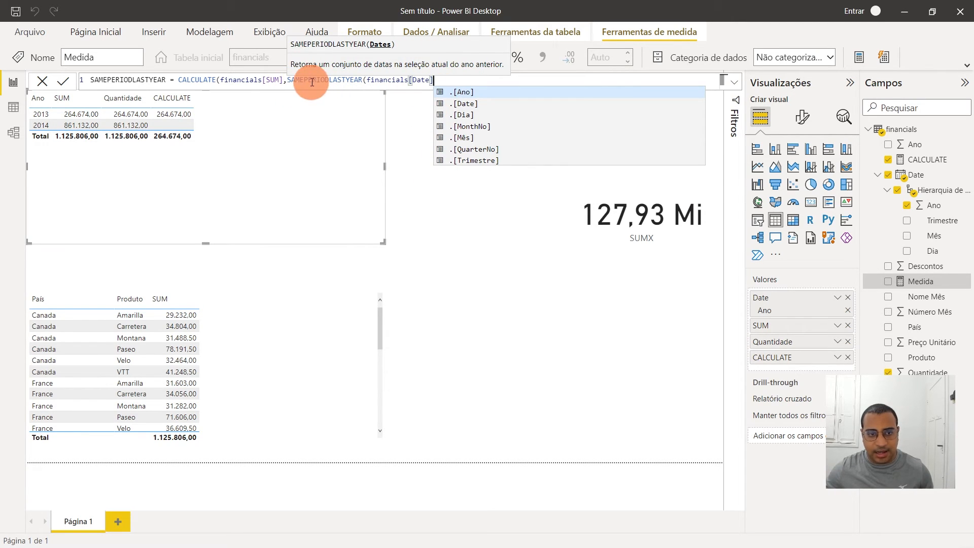
left_click(458, 103)
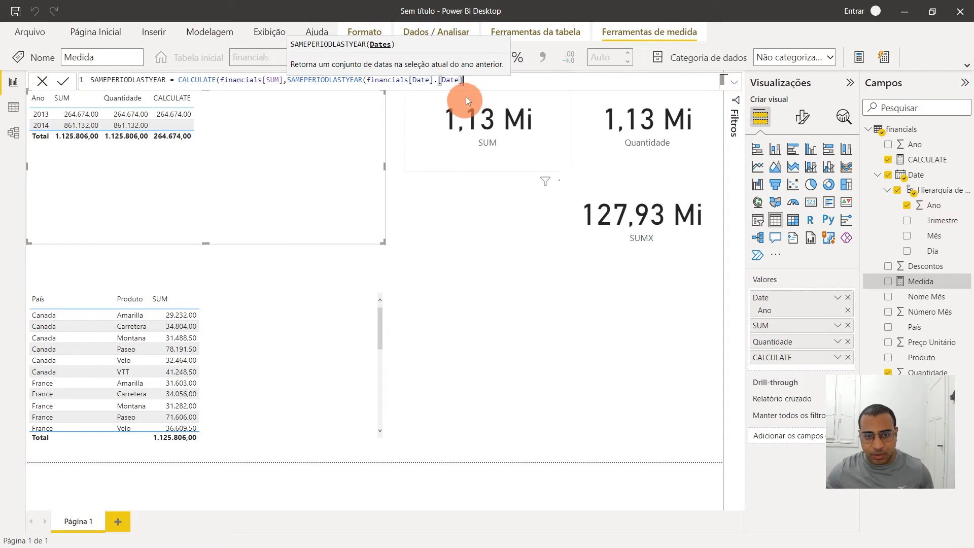
type(")")
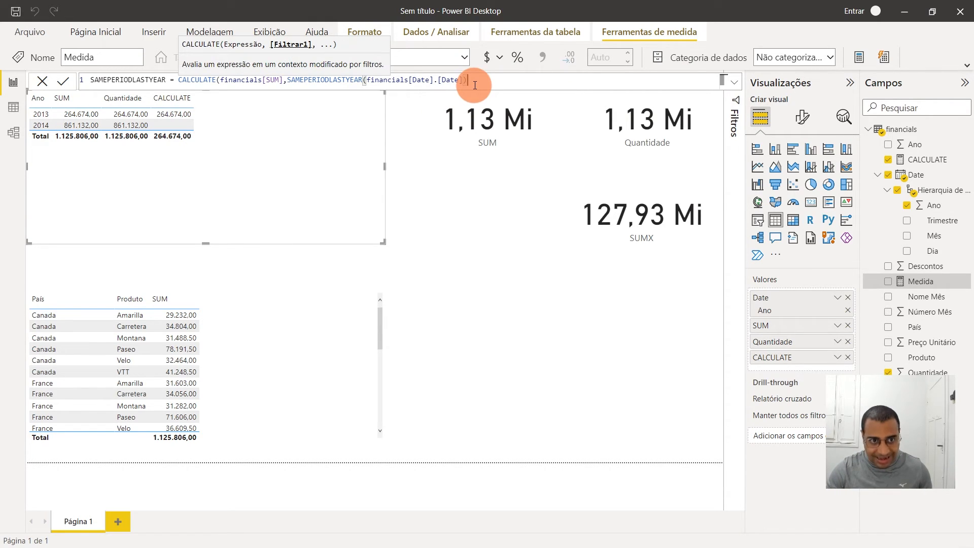
type(")")
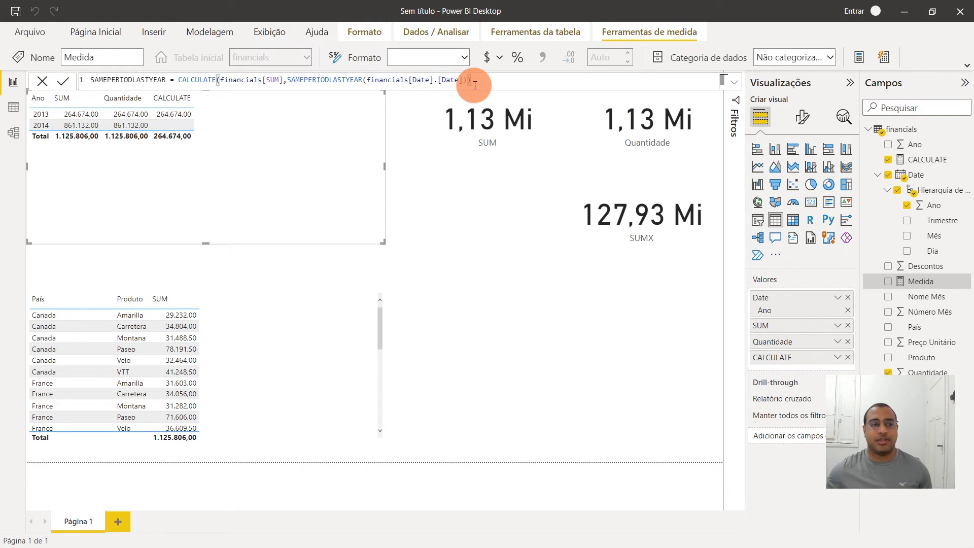
key("Return")
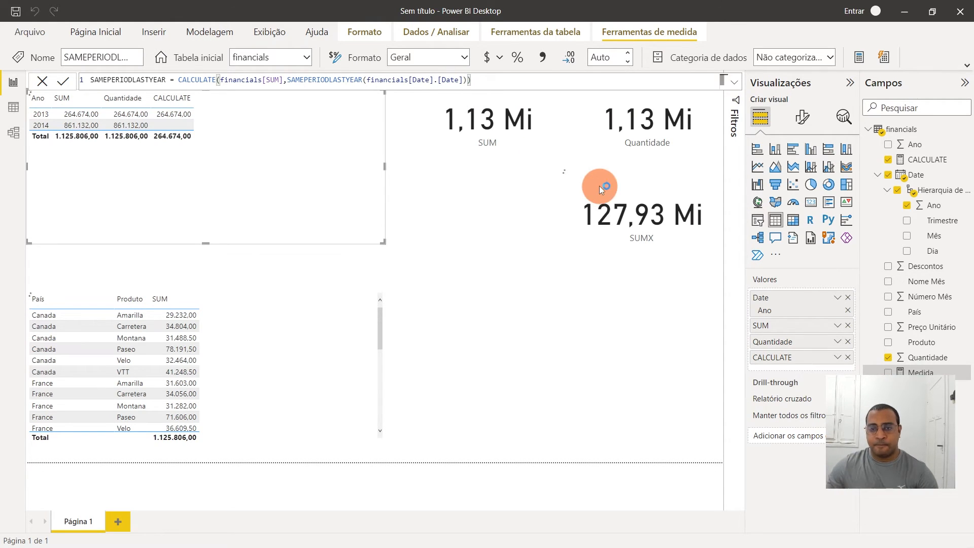
Step: Add the SAMEPERIODLASTYEAR measure and the Trimestre level of the date hierarchy to the year table
left_click_drag(914, 372, 812, 362)
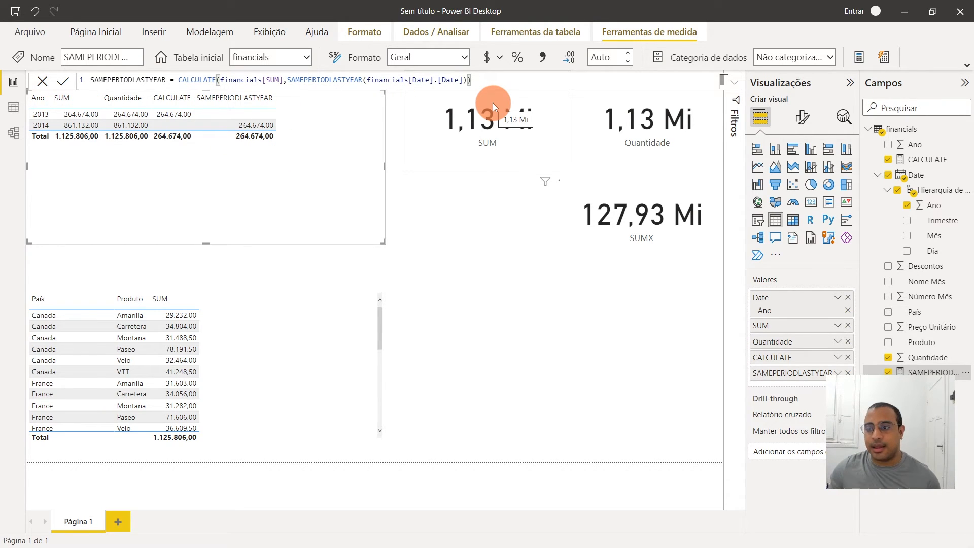
left_click_drag(935, 222, 819, 317)
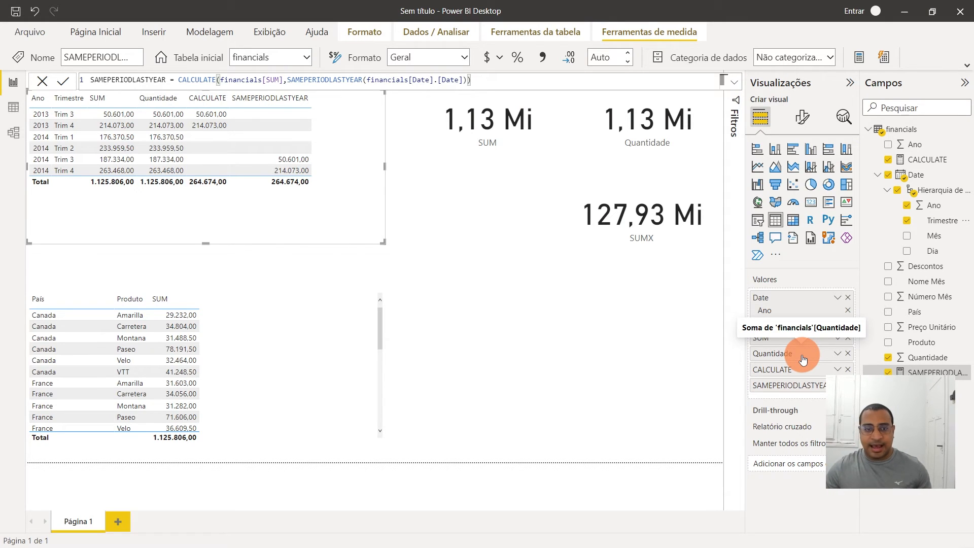
Step: Place SAMEPERIODLASTYEAR right after SUM in the year table, remove CALCULATE, Quantidade and Trimestre, and slightly widen its column
left_click_drag(794, 394, 803, 349)
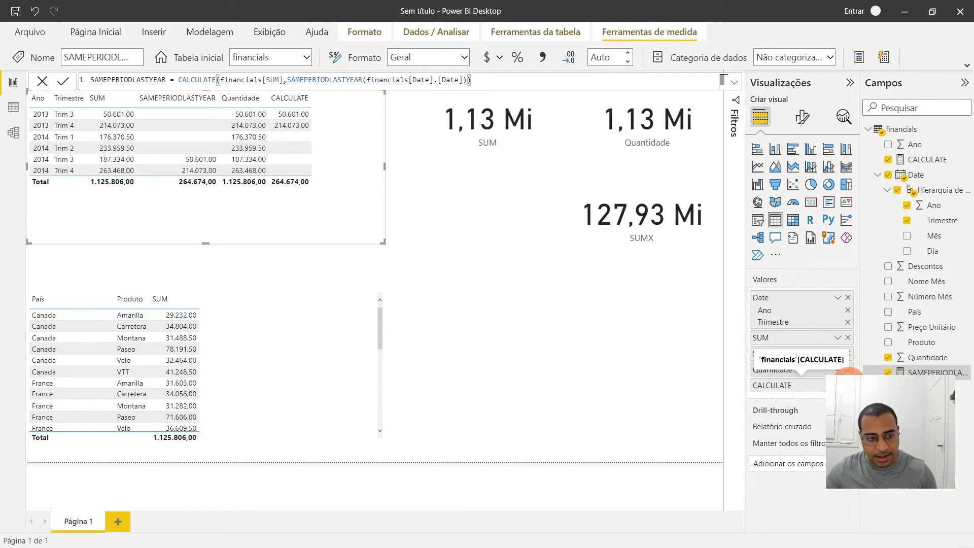
left_click(848, 385)
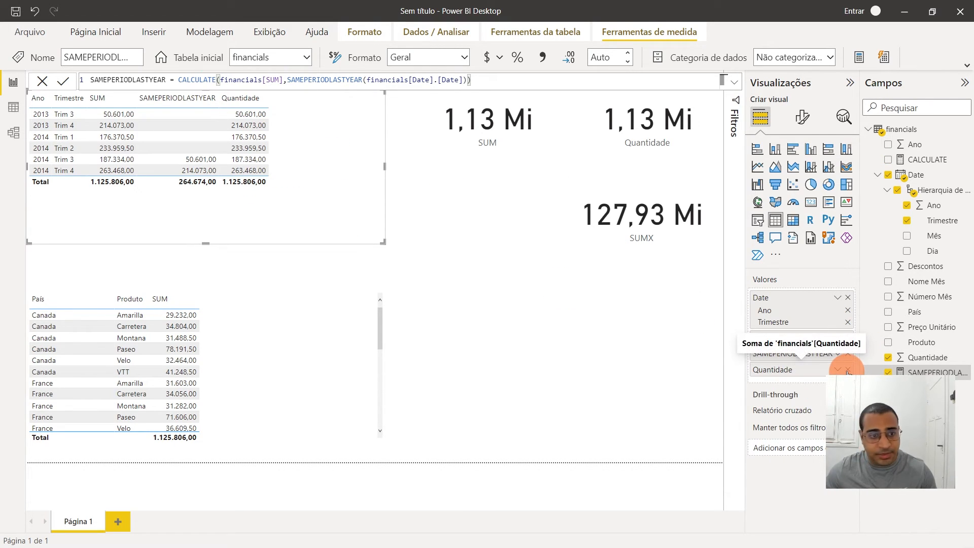
left_click(848, 371)
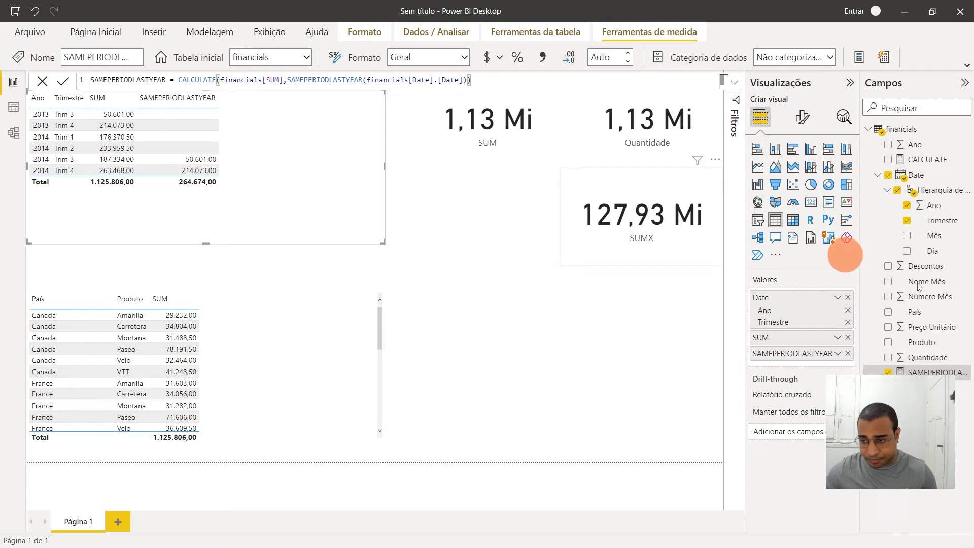
left_click(848, 321)
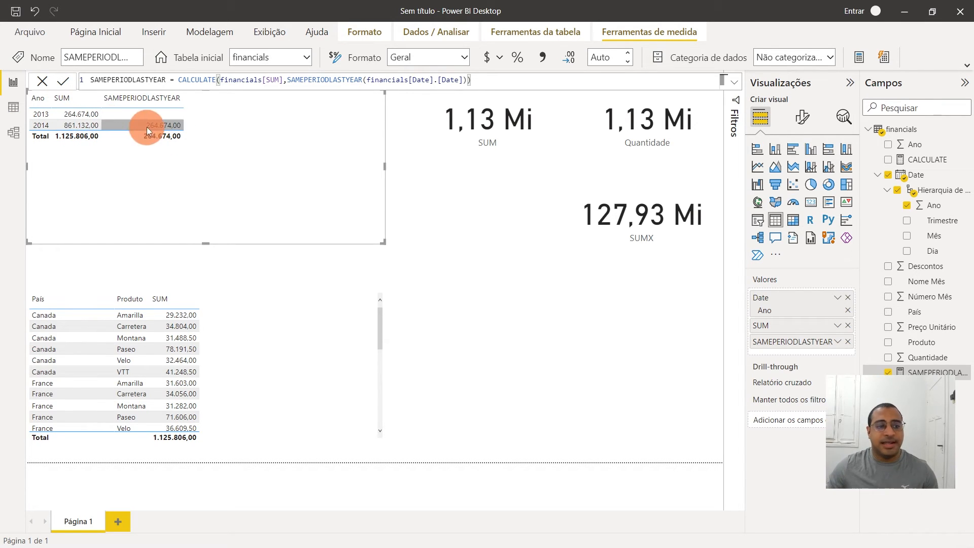
mouse_move(181, 99)
left_mouse_down()
mouse_move(157, 100)
mouse_move(189, 105)
left_mouse_up()
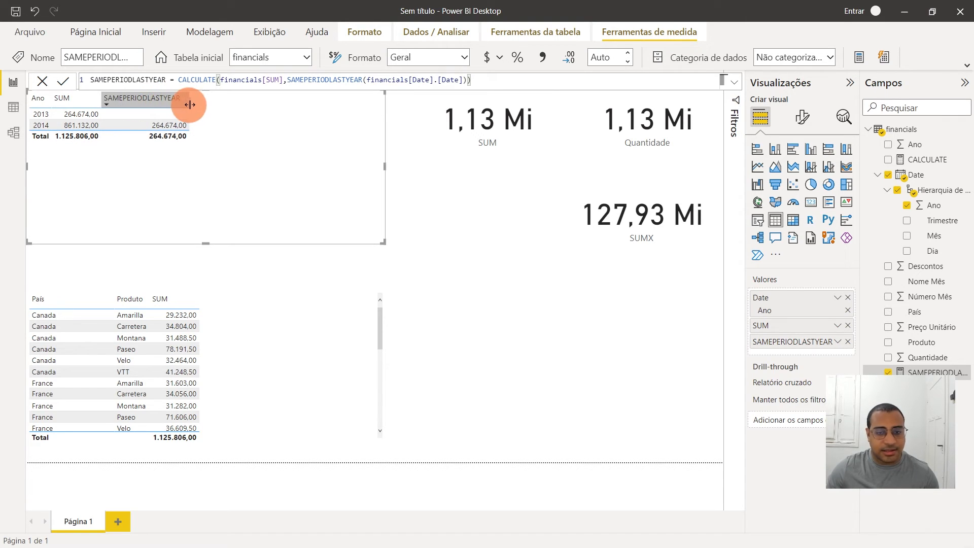
Step: Create another measure in the financials table and name it DIVIDE
left_click(923, 136)
left_click(461, 60)
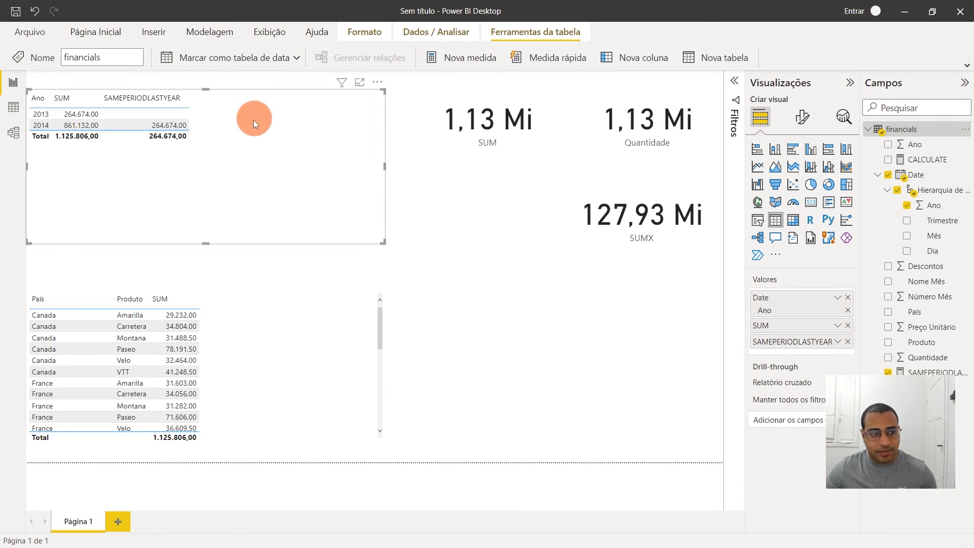
double_click(111, 82)
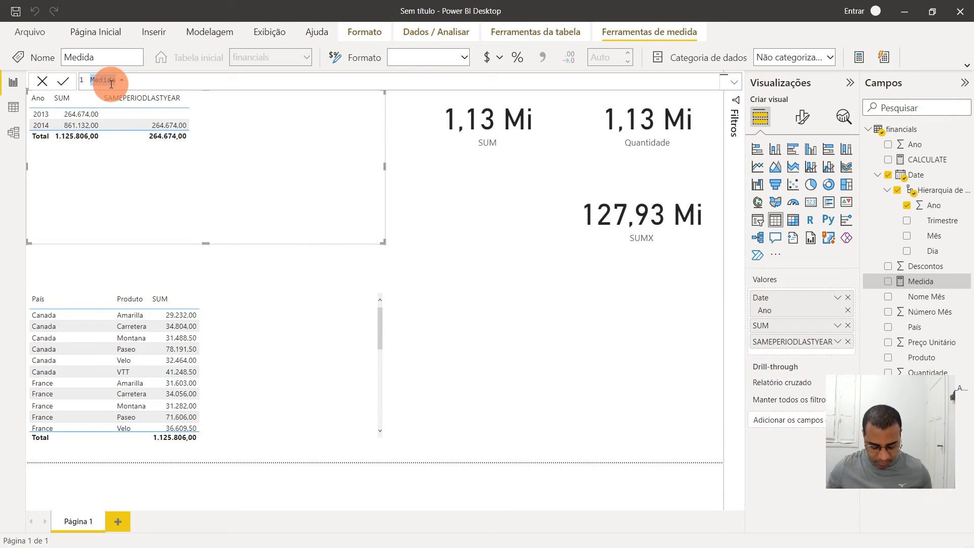
type("DIVIDE")
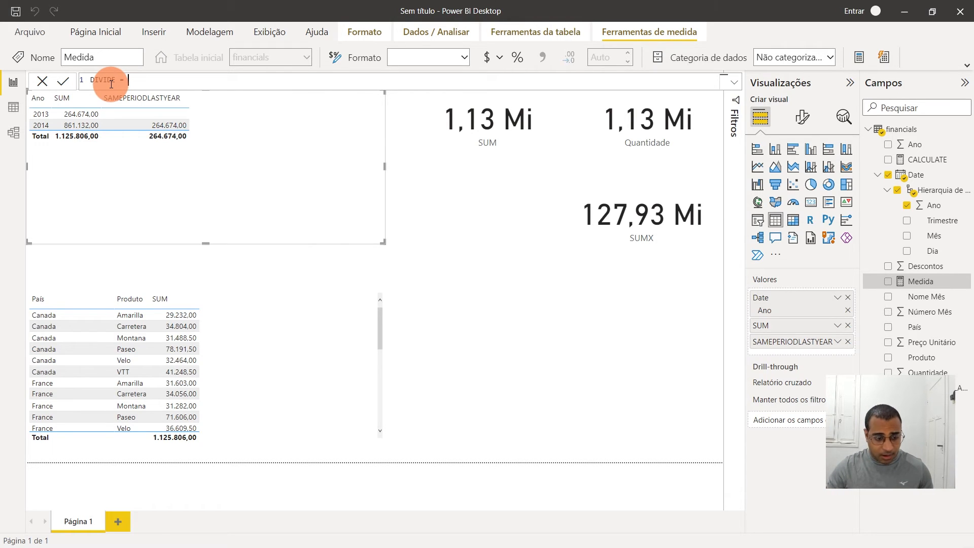
Step: Start the new measure's formula with the DIVIDE function, using financials[SUM] as the numerator
type("DIVIDE(")
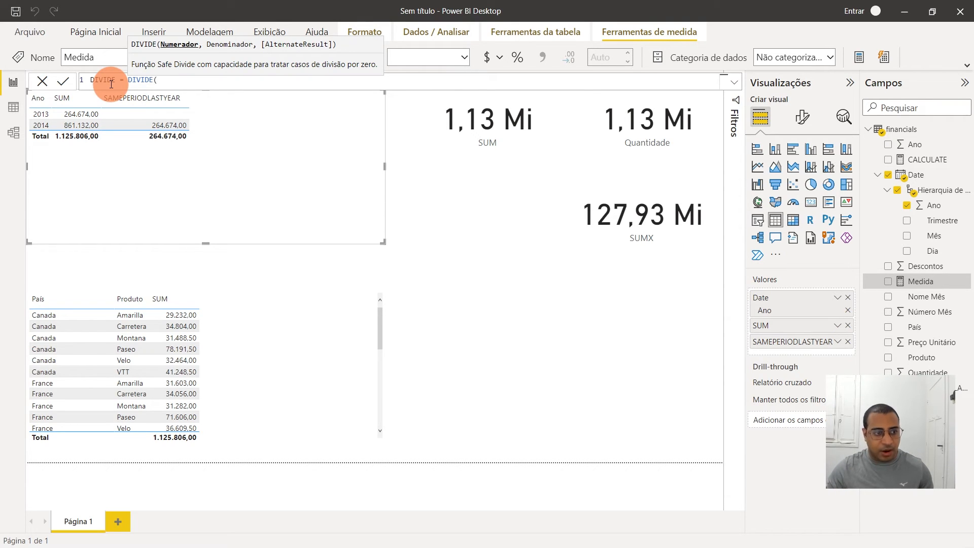
type("S")
key("Down")
key("Down")
key("Down")
key("Down")
key("Down")
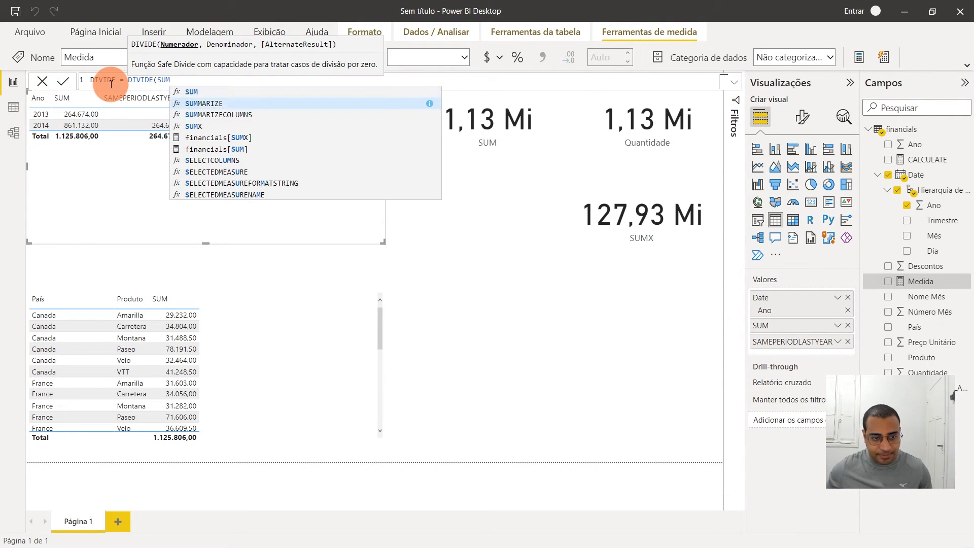
key("Tab")
type(",")
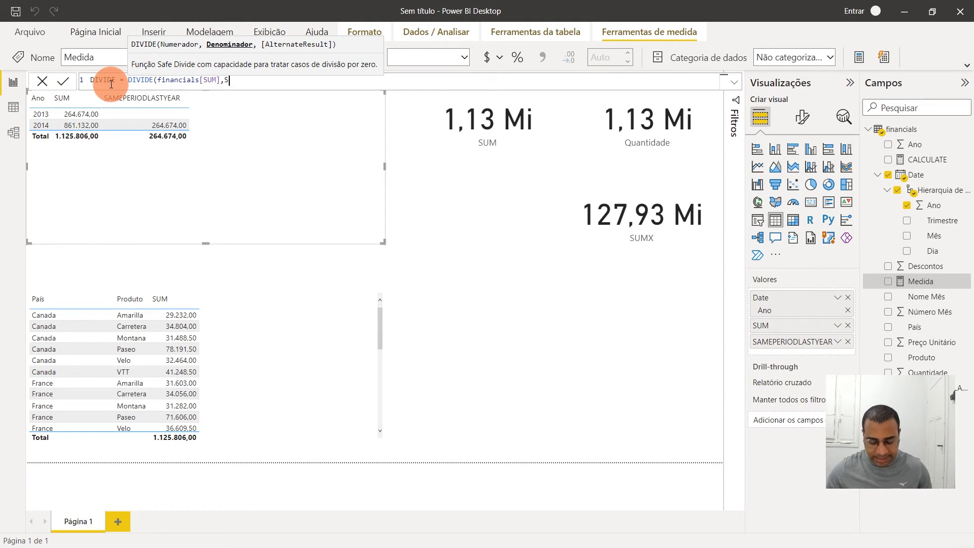
Step: Complete the DIVIDE formula with the [SAMEPERIODLASTYEAR] measure as denominator, subtract 1 from the result, and commit it
type("sa")
key("Tab")
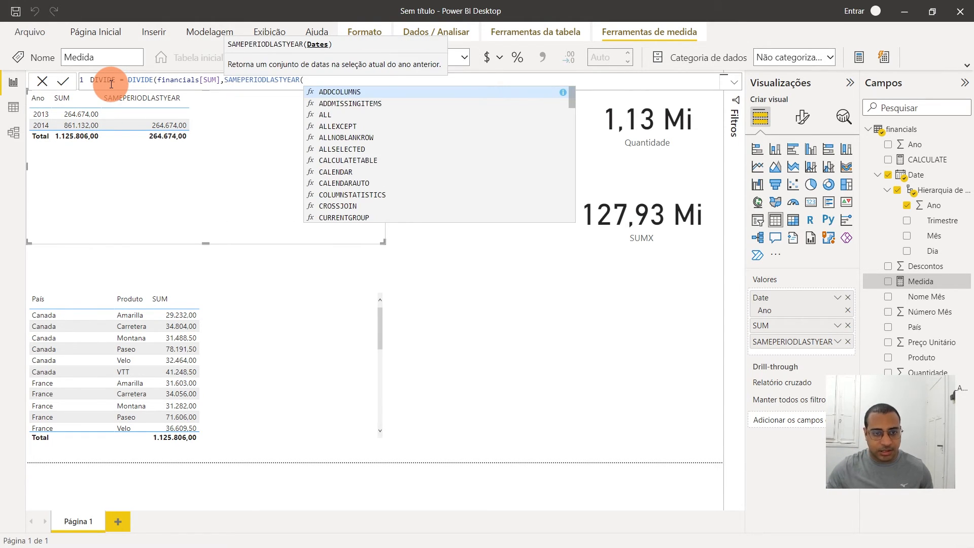
key("BackSpace")
key("BackSpace")
key("BackSpace")
key("BackSpace")
key("BackSpace")
key("BackSpace")
key("BackSpace")
key("BackSpace")
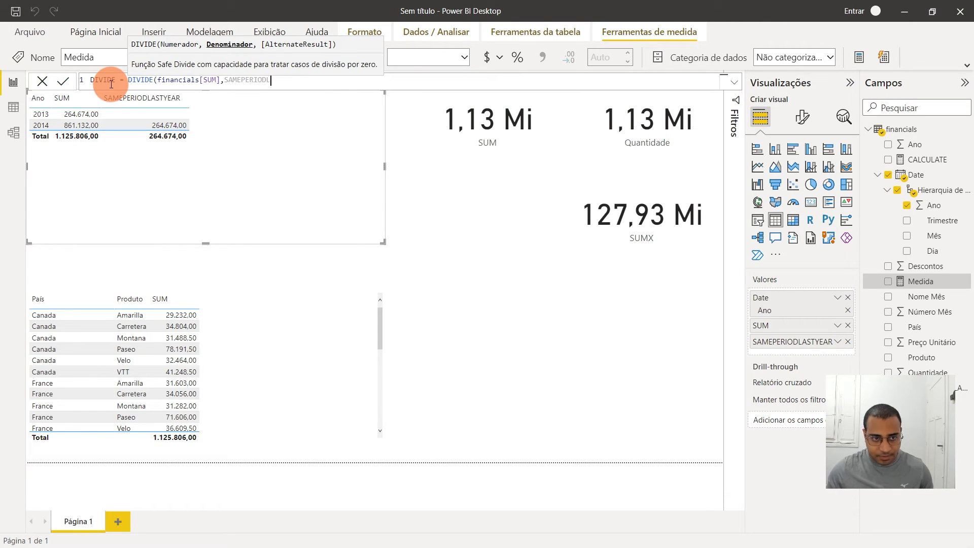
type("AS")
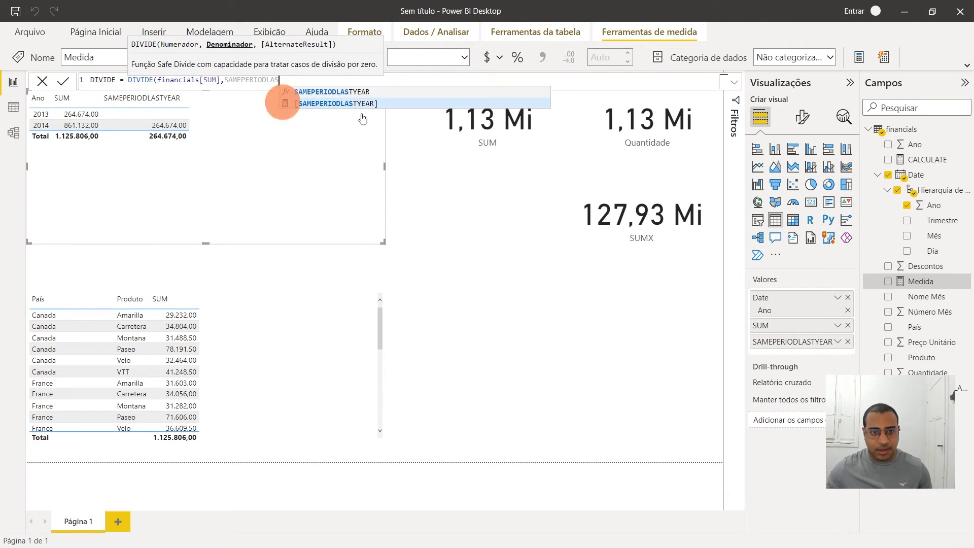
left_click(319, 103)
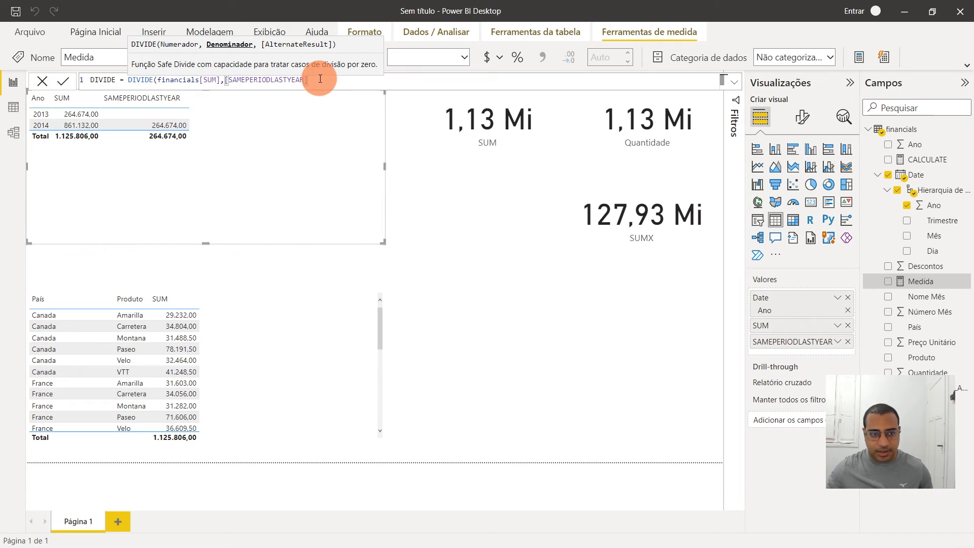
type(")-1")
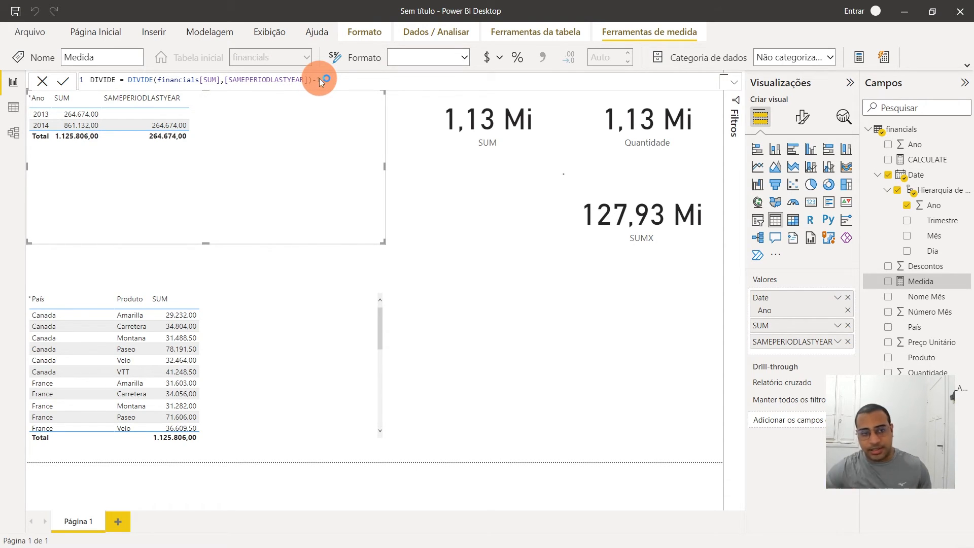
Step: Add the DIVIDE measure to the year table after SAMEPERIODLASTYEAR and format it as a percentage
left_click(916, 281)
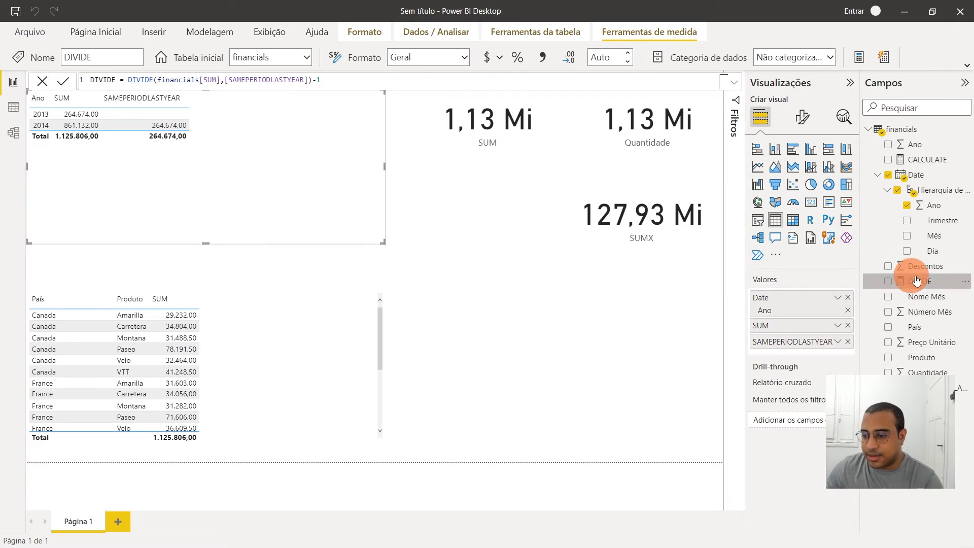
left_click_drag(921, 281, 812, 350)
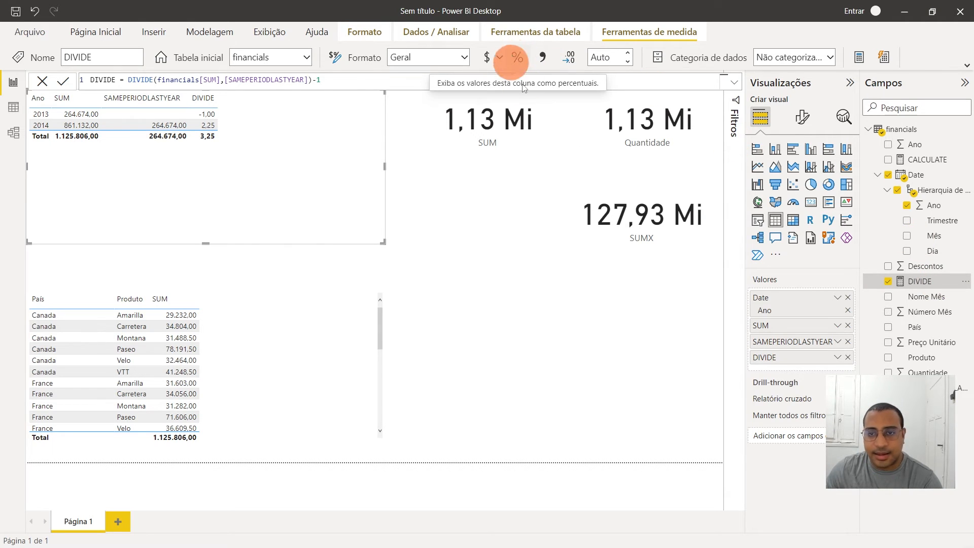
left_click(516, 57)
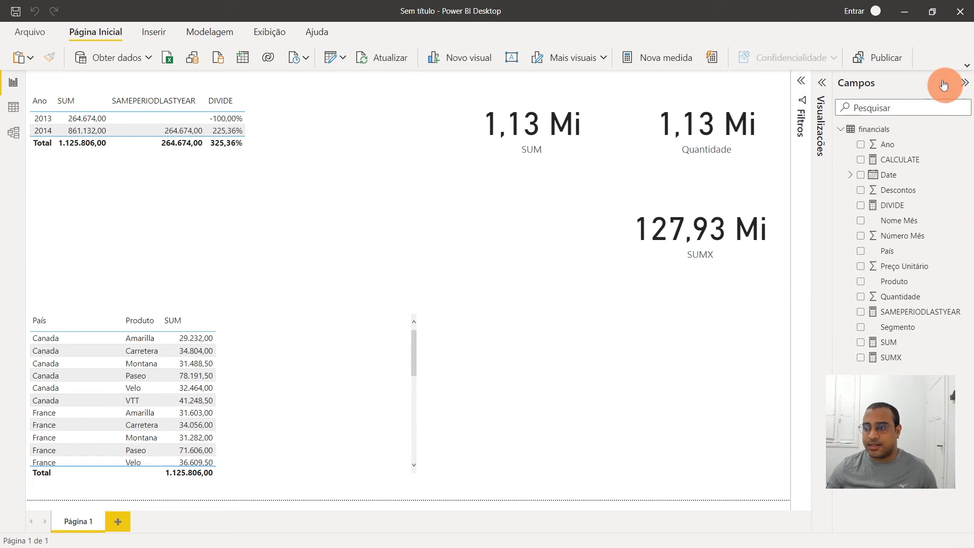
Step: Create an empty table by entering data manually, name it Medidas, and load it into the model
left_click(968, 70)
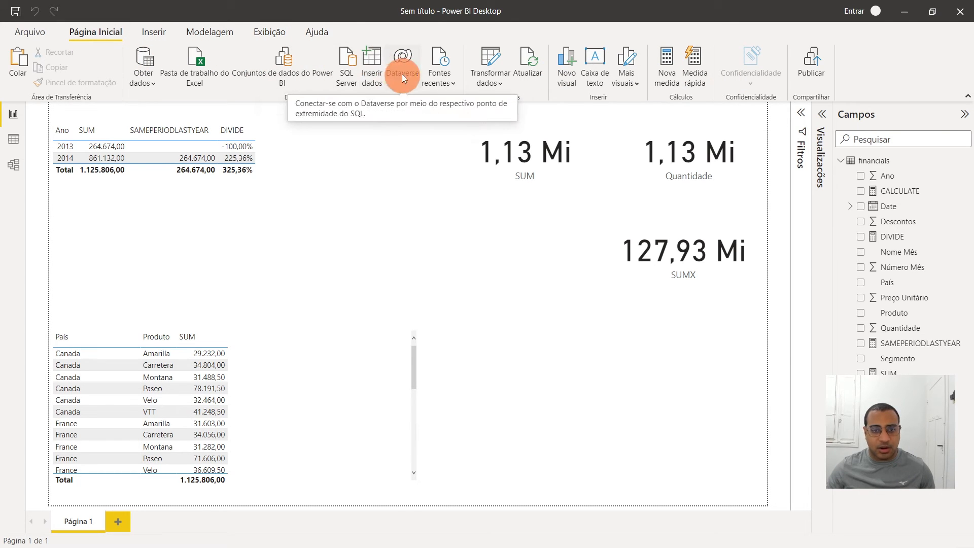
left_click(373, 65)
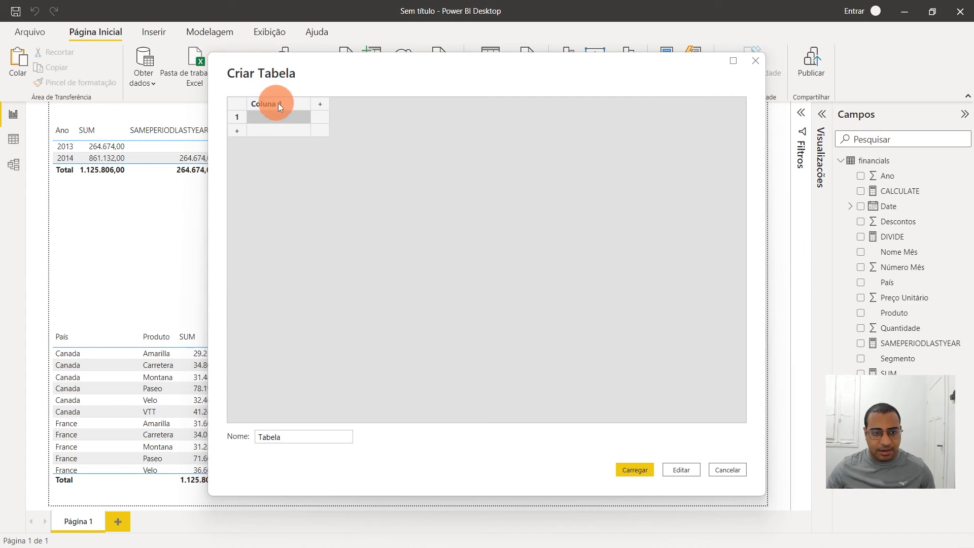
left_click(264, 116)
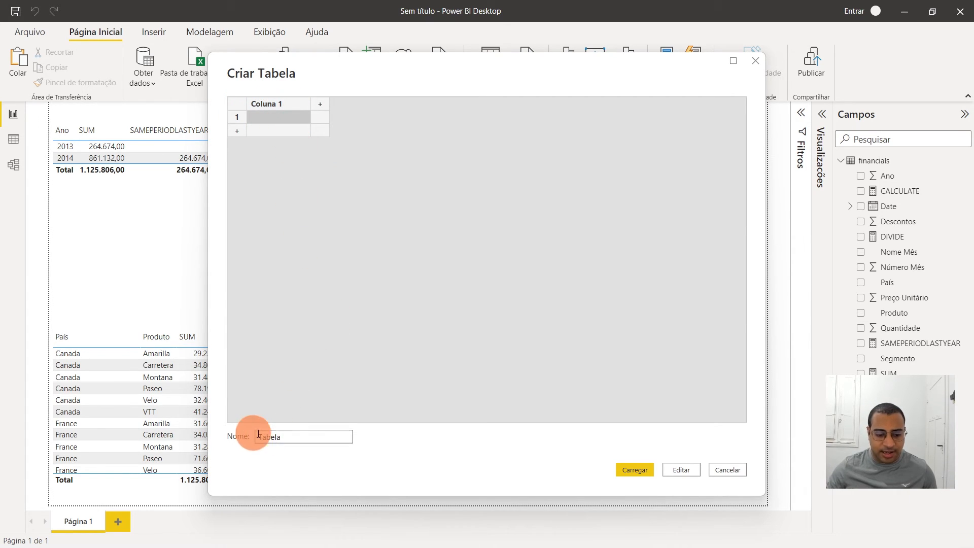
left_click(272, 437)
double_click(272, 439)
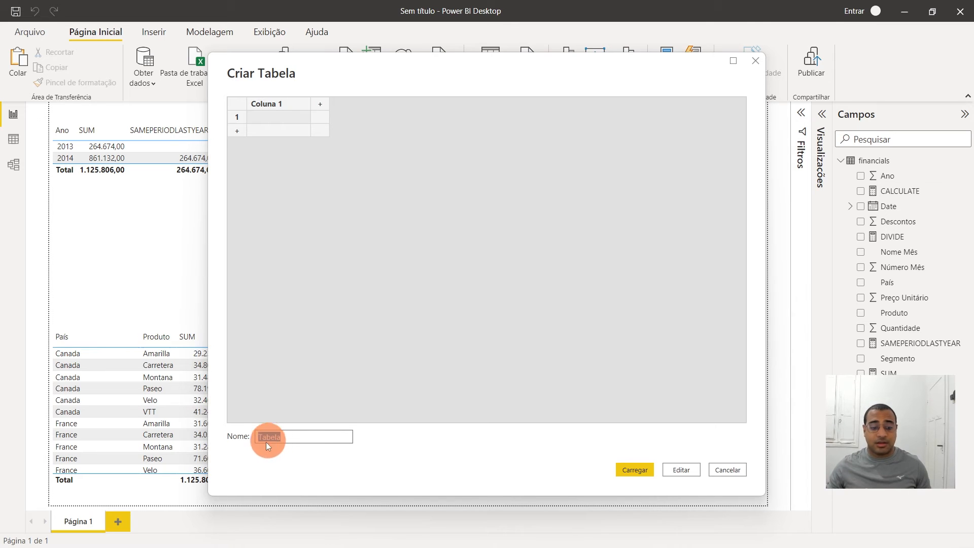
type("M")
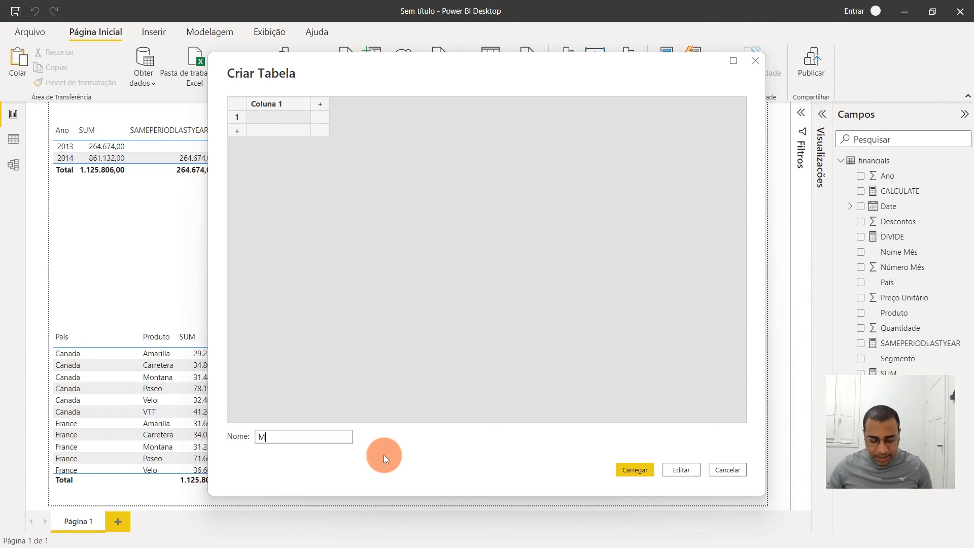
type("edidas")
key("Return")
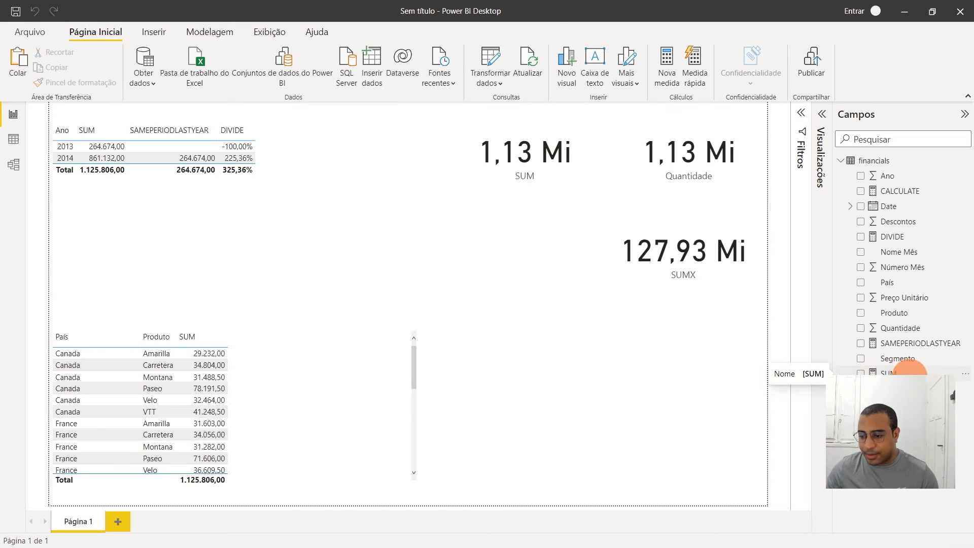
Step: Change the home table of the SUM measure from financials to Medidas
left_click(893, 372)
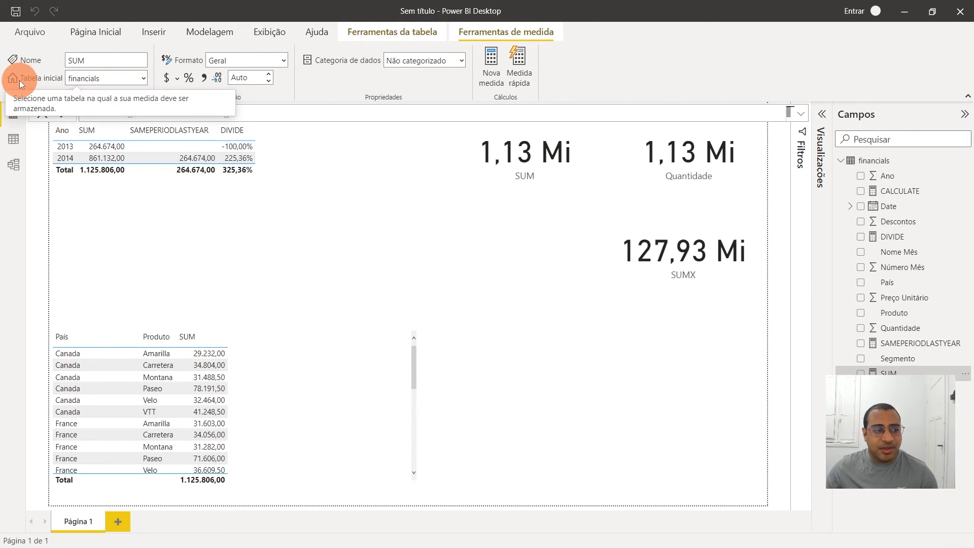
left_click(142, 79)
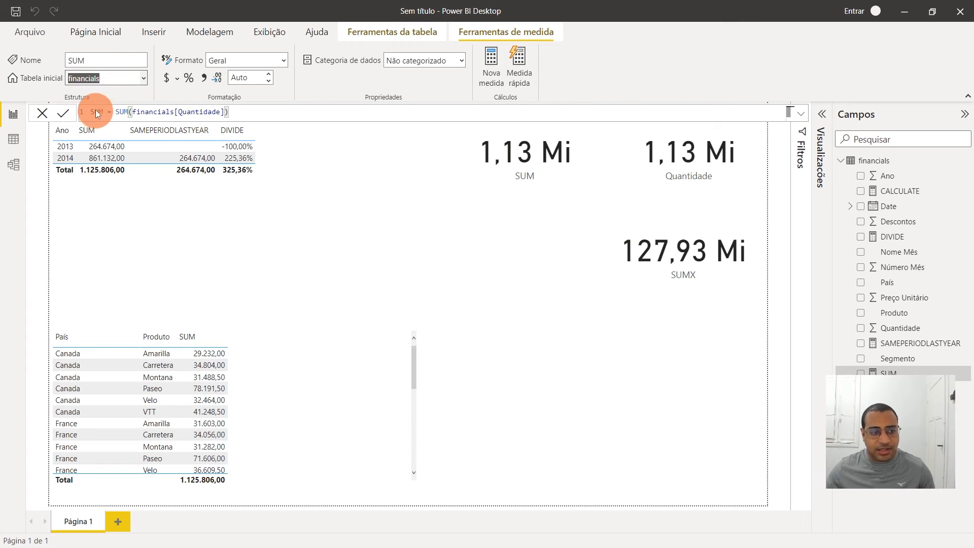
left_click(87, 112)
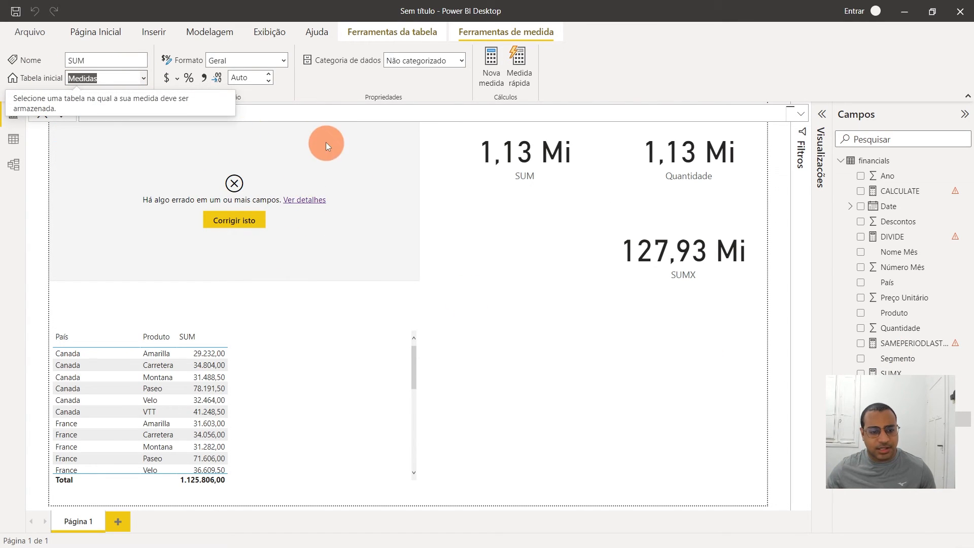
Step: Remove the financials prefix before [SUM] in the SAMEPERIODLASTYEAR measure's formula and commit it
left_click(932, 344)
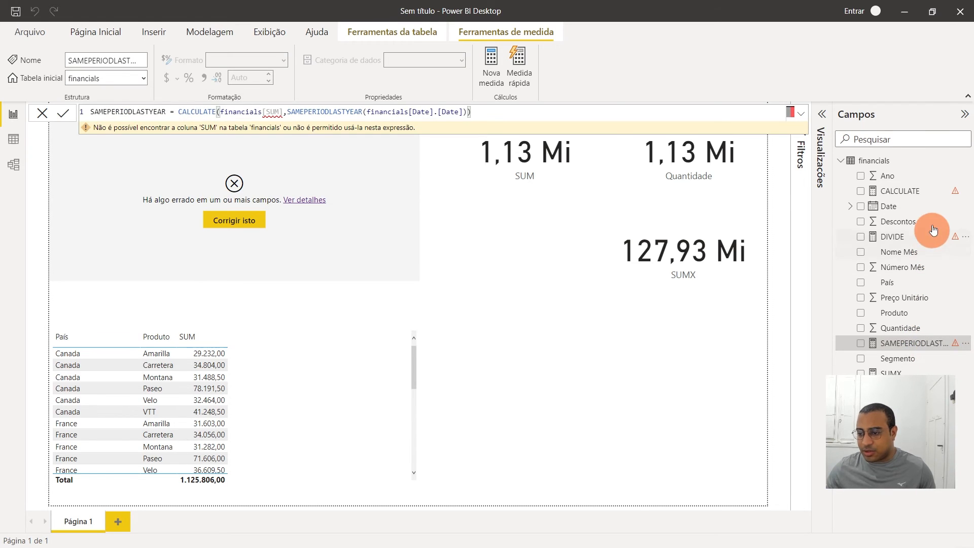
left_click(930, 236)
left_click(923, 197)
left_click(925, 237)
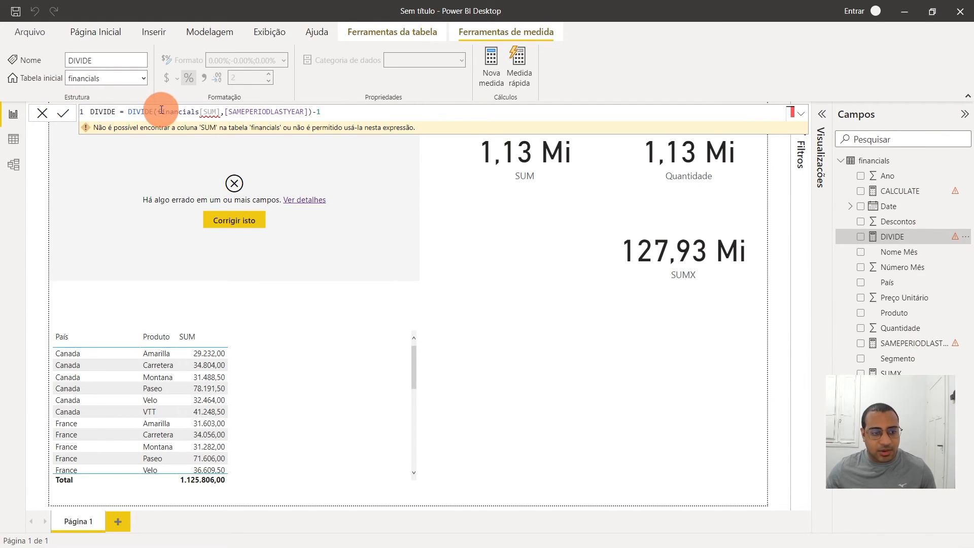
left_click(924, 343)
double_click(245, 112)
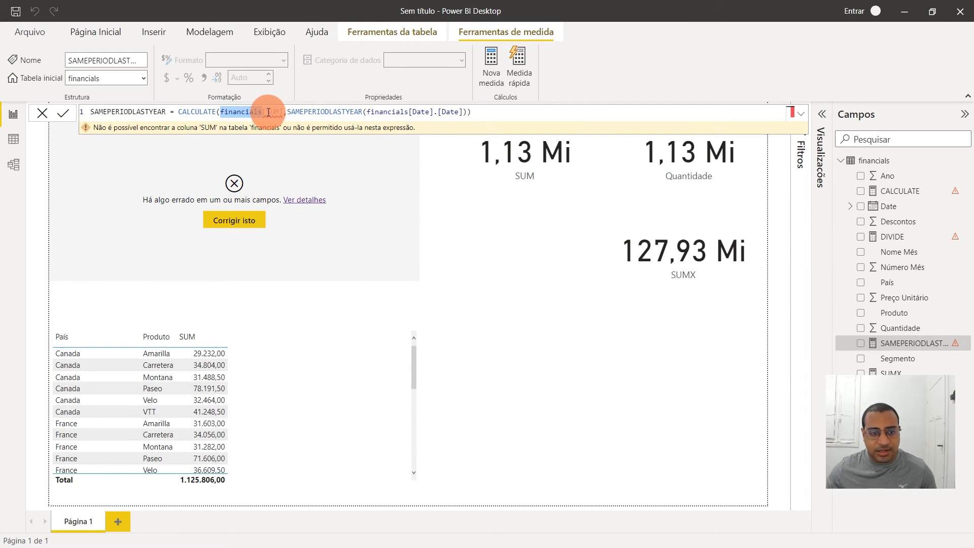
left_click_drag(255, 112, 227, 114)
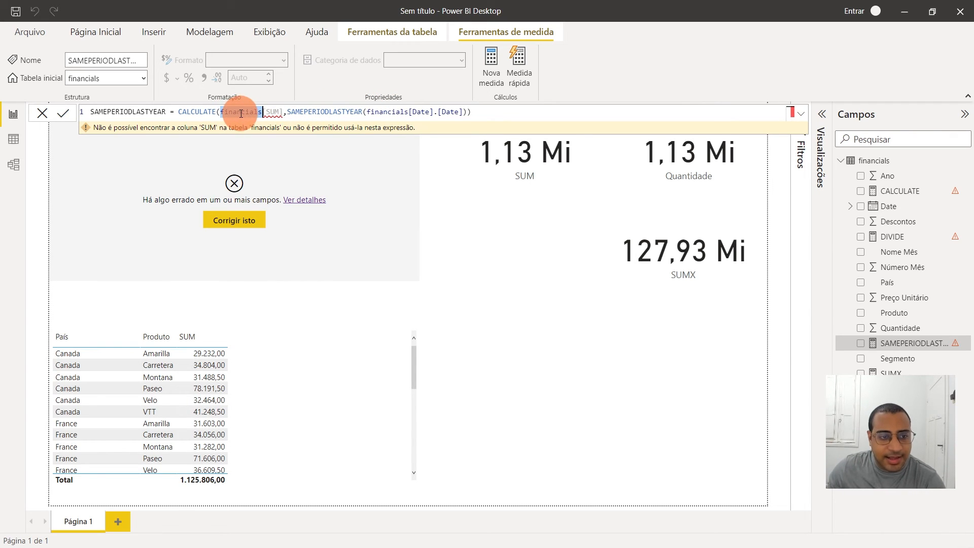
left_click(222, 112)
mouse_move(221, 113)
left_mouse_down()
mouse_move(264, 111)
mouse_move(230, 111)
left_mouse_up()
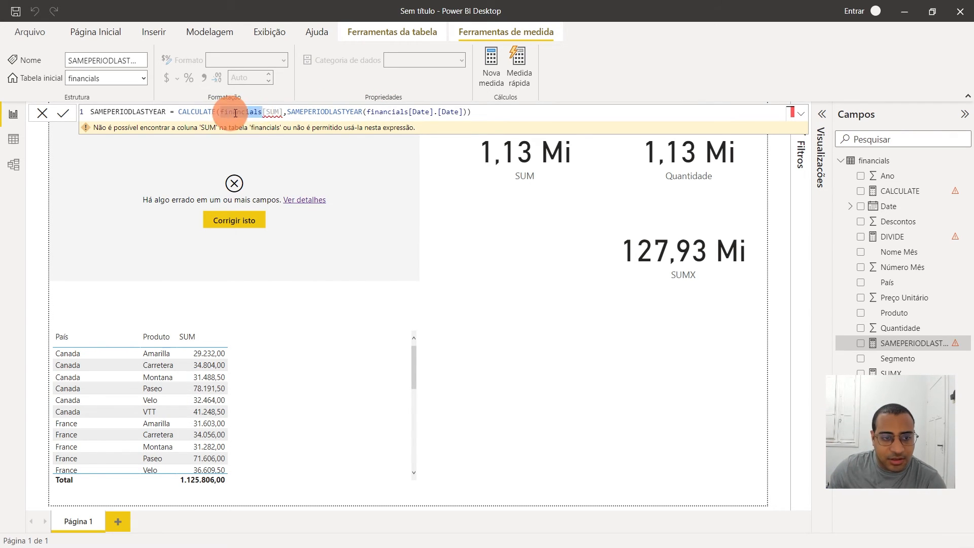
left_click(238, 111)
double_click(253, 112)
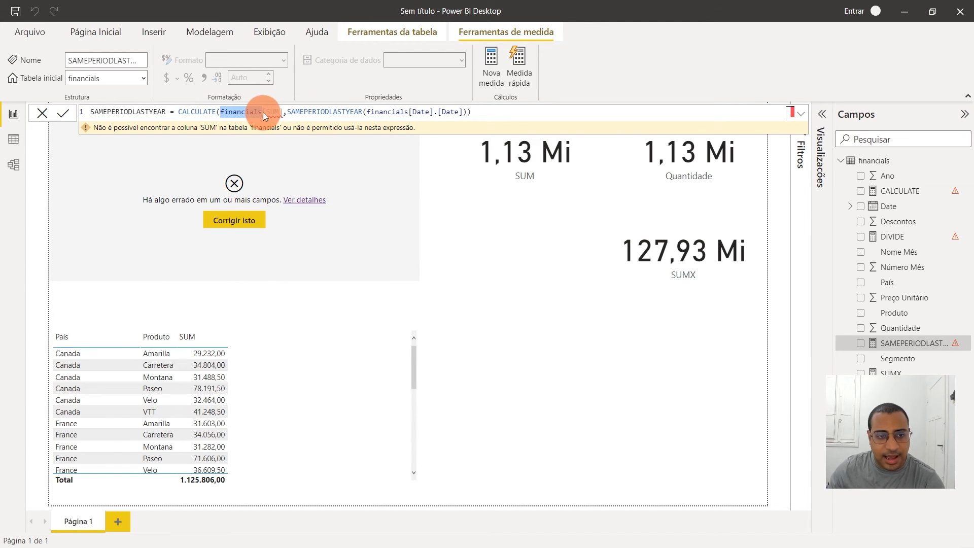
left_click_drag(264, 111, 232, 112)
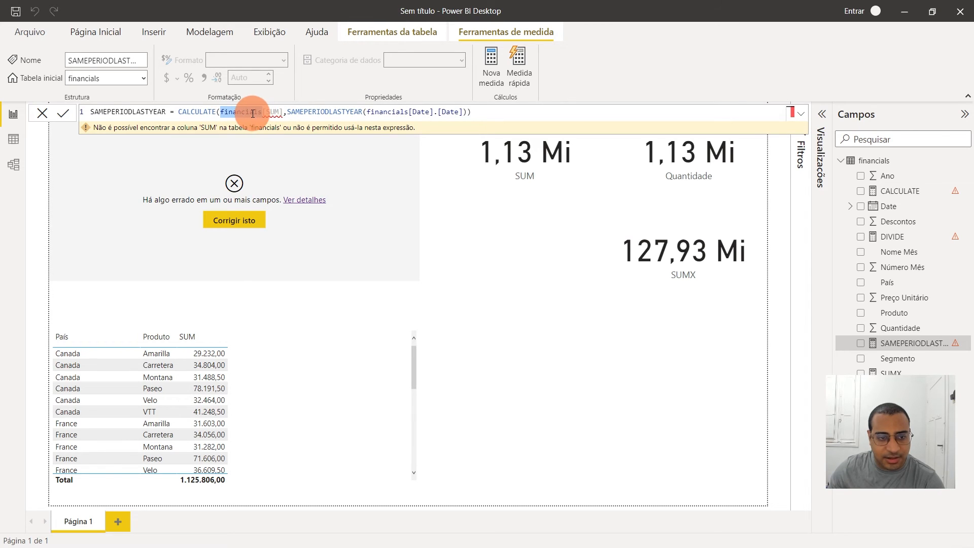
key("BackSpace")
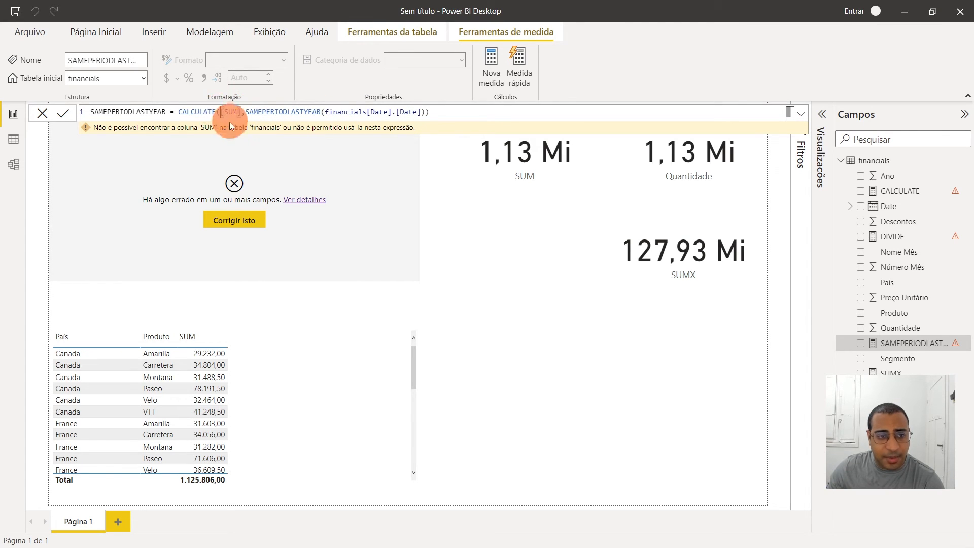
left_click(214, 113)
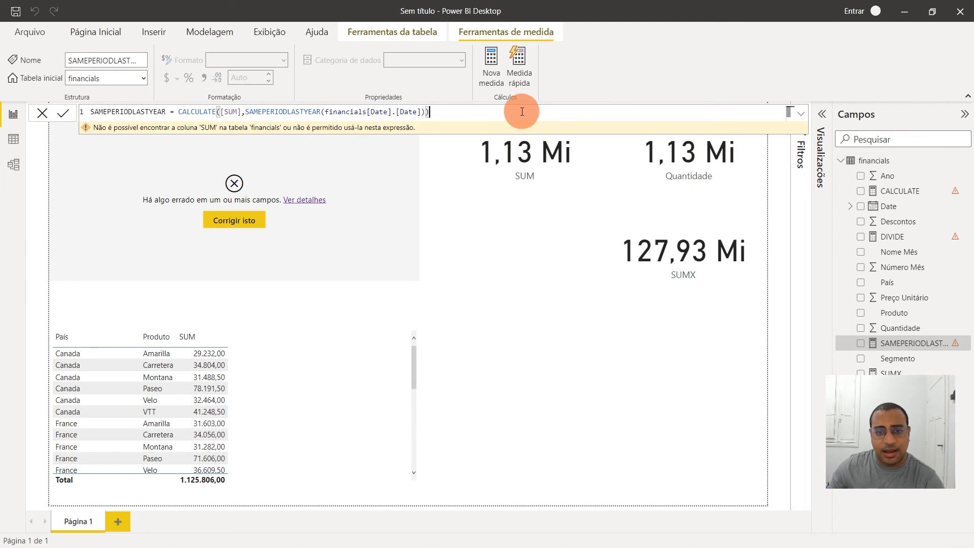
key("Return")
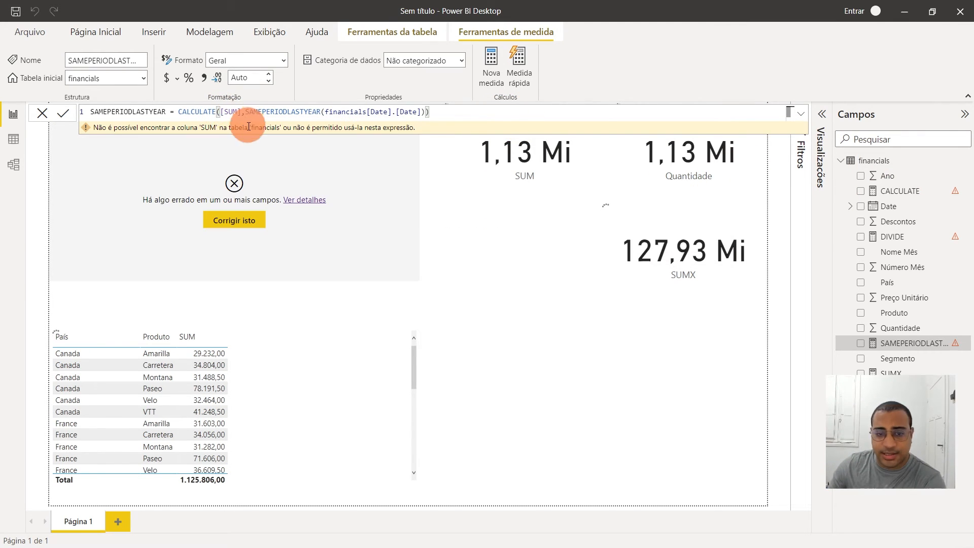
Step: Remove the financials prefix before [SUM] in the formulas of the DIVIDE and CALCULATE measures
left_click(931, 237)
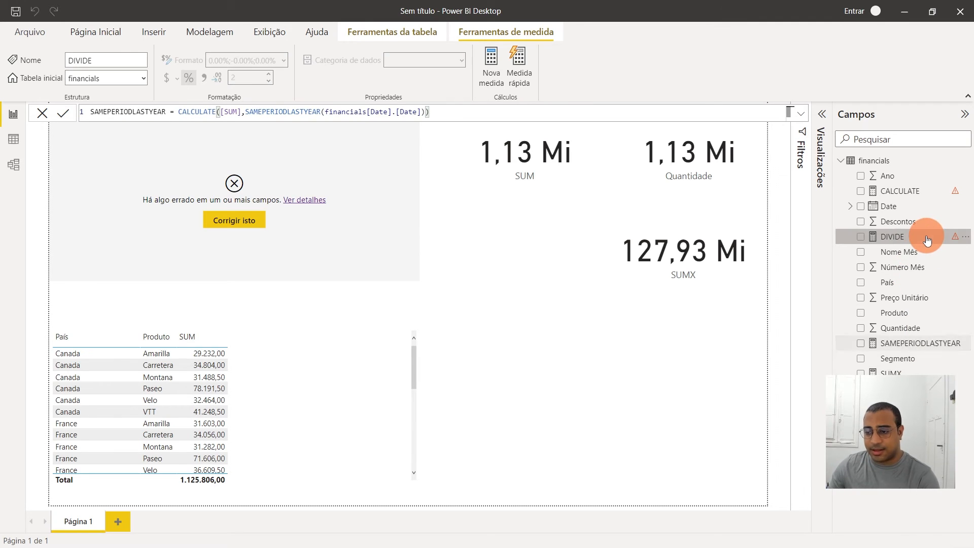
key("BackSpace")
left_click(926, 233)
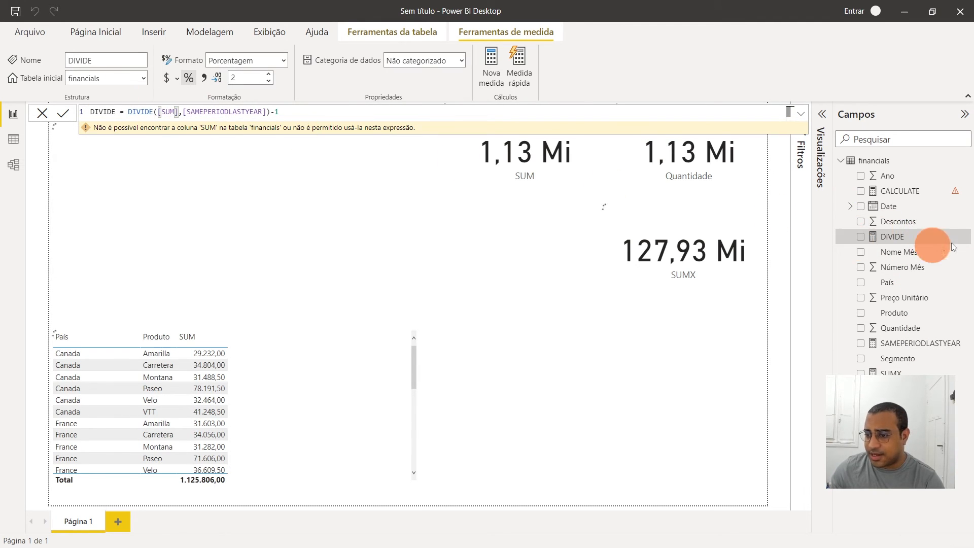
left_click(894, 191)
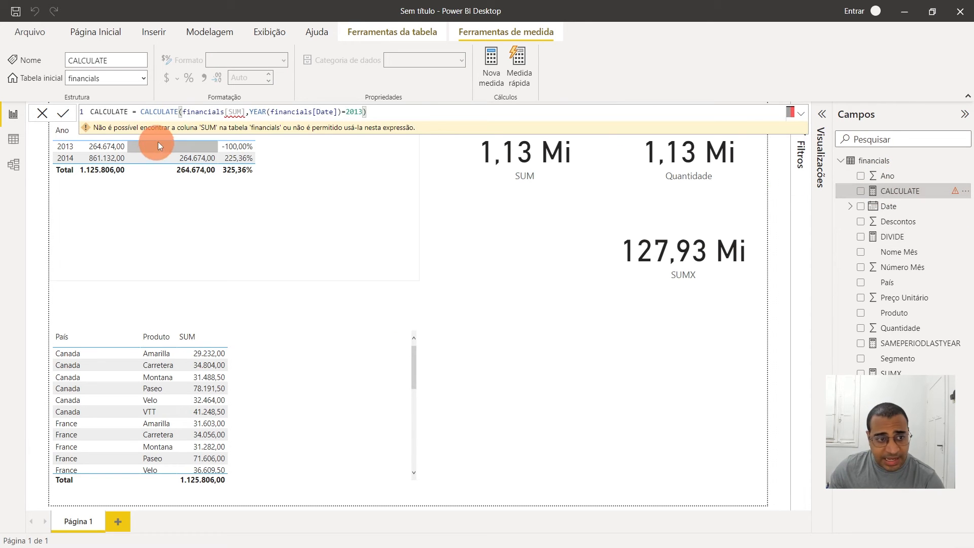
key("BackSpace")
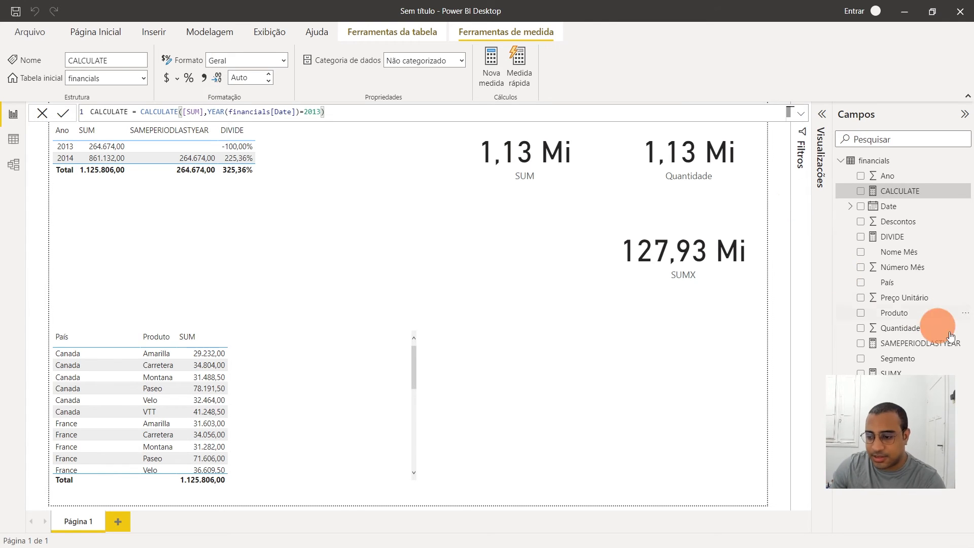
Step: Change the home table of the SUMX measure from financials to Medidas
left_click(910, 373)
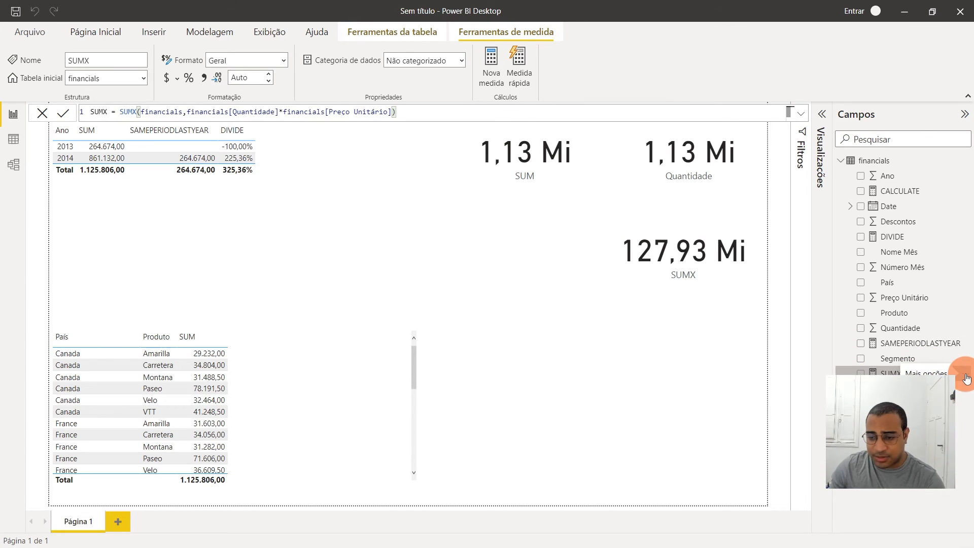
left_click(144, 78)
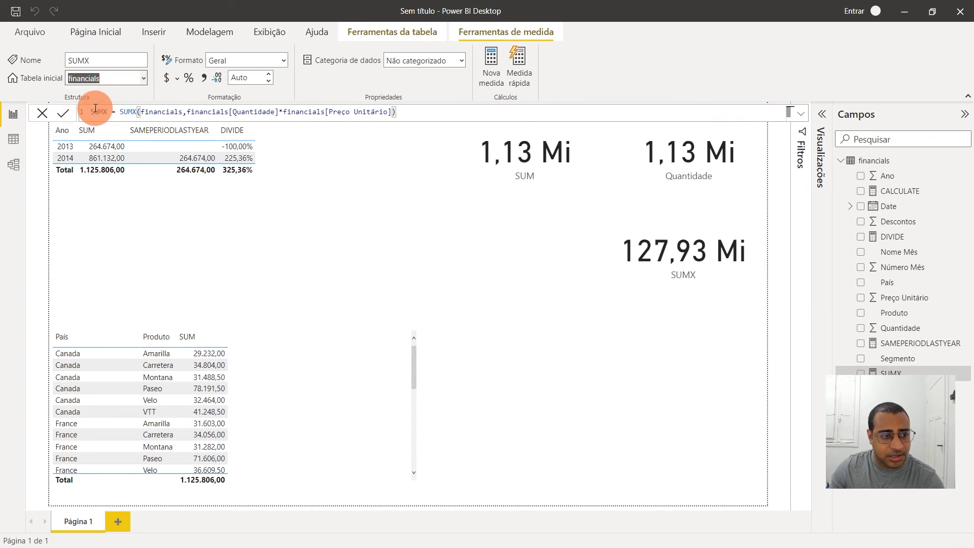
left_click(904, 360)
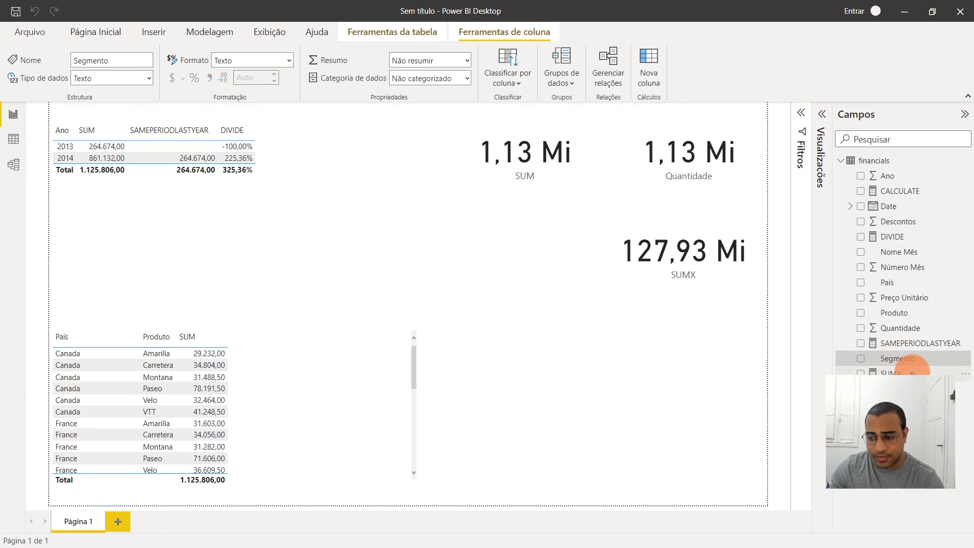
left_click(915, 372)
left_click(143, 78)
left_click(211, 146)
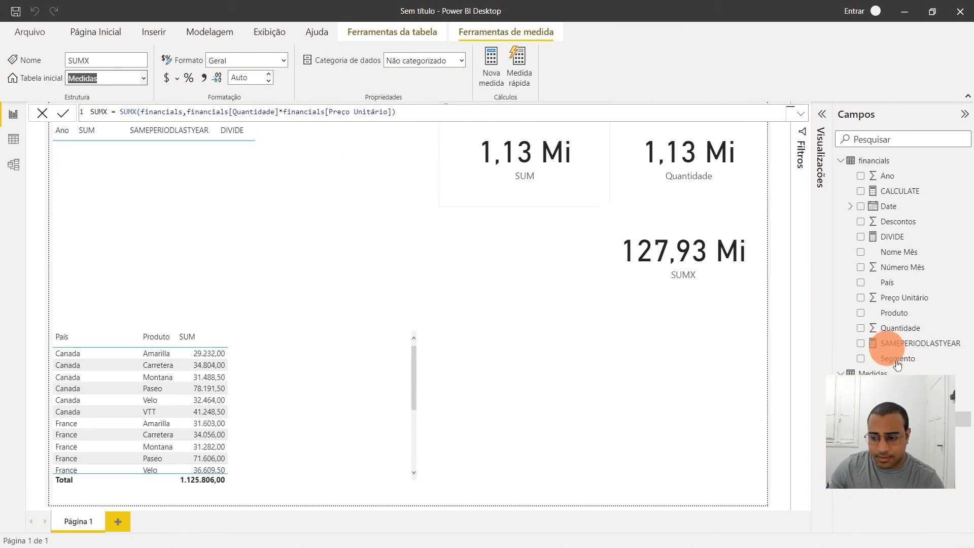
Step: Set the home table of the SAMEPERIODLASTYEAR measure to Medidas
left_click(919, 343)
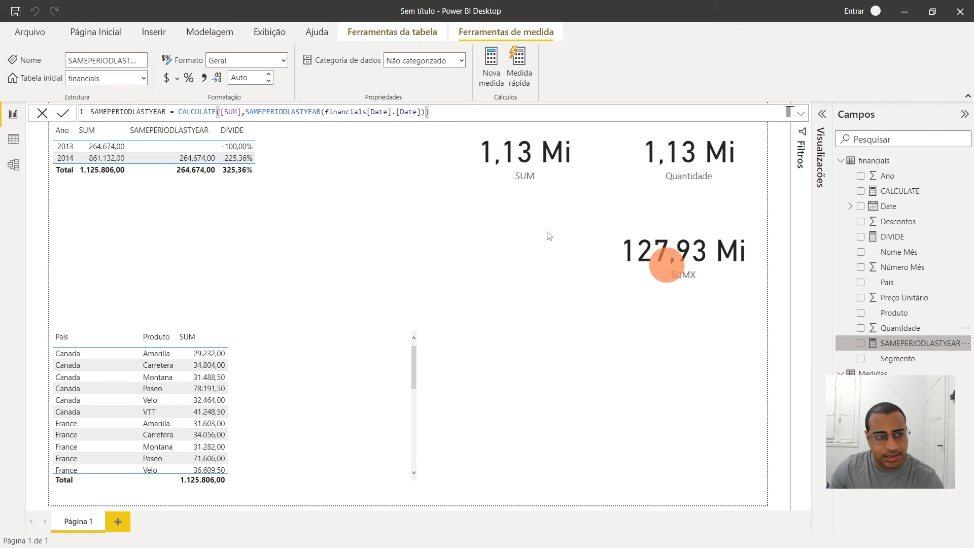
left_click(144, 76)
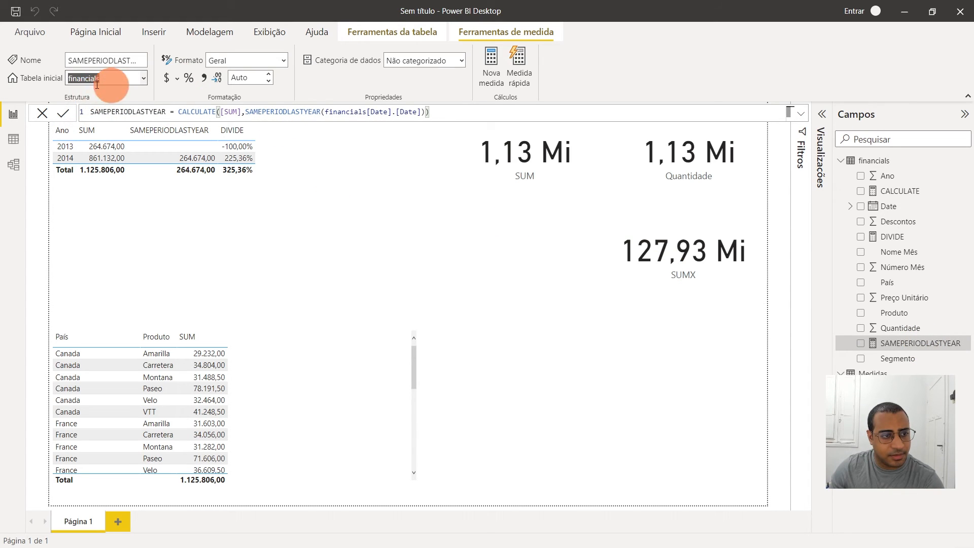
left_click(142, 80)
left_click(105, 109)
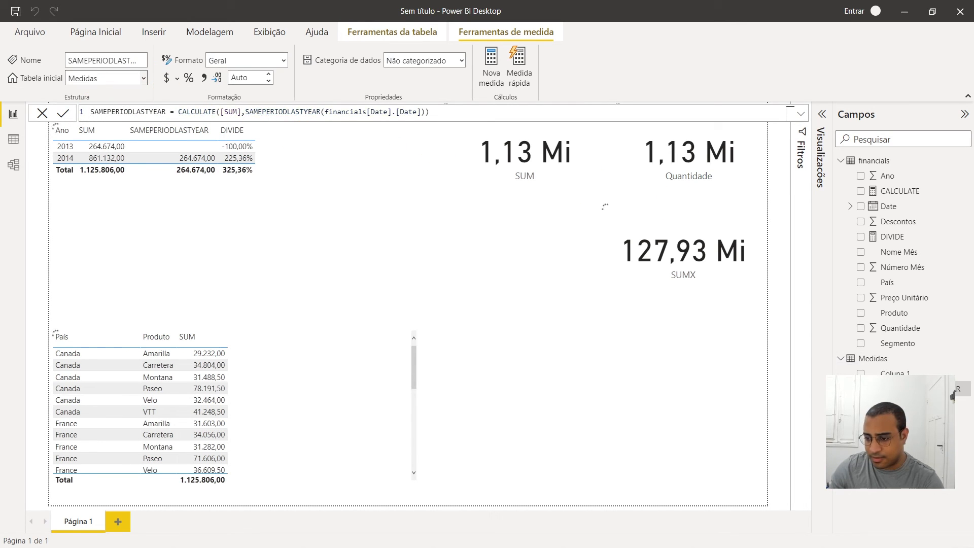
Step: Set the home table of the DIVIDE and CALCULATE measures to Medidas
left_click(908, 237)
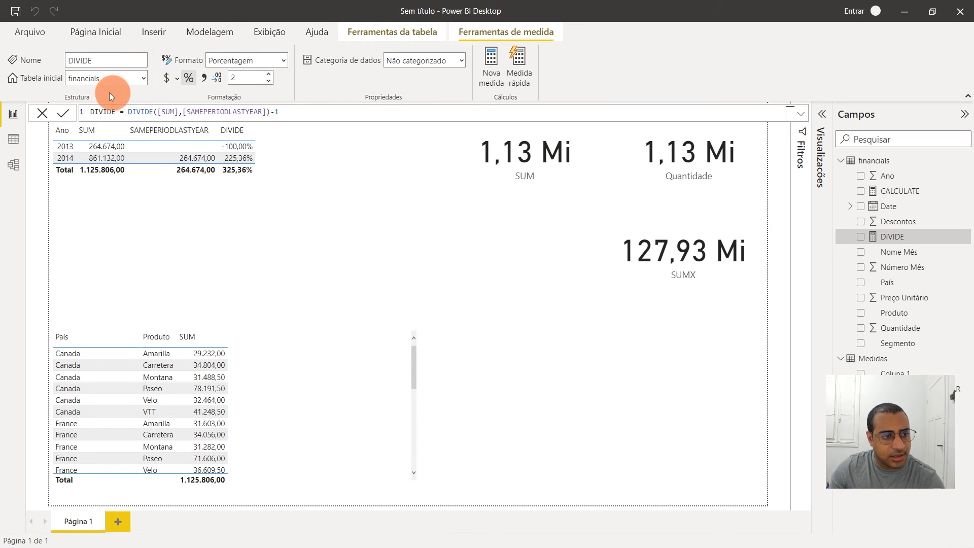
left_click(144, 79)
left_click(157, 81)
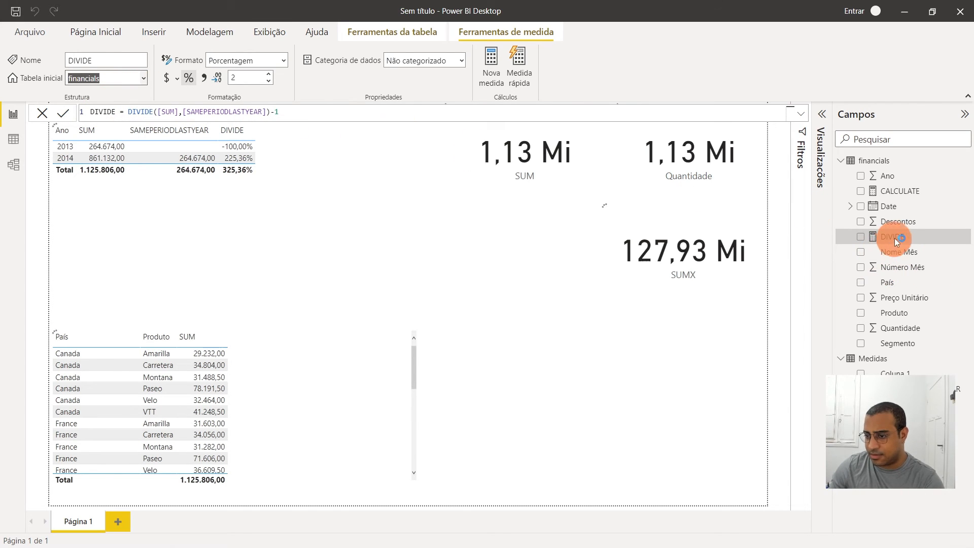
left_click(910, 191)
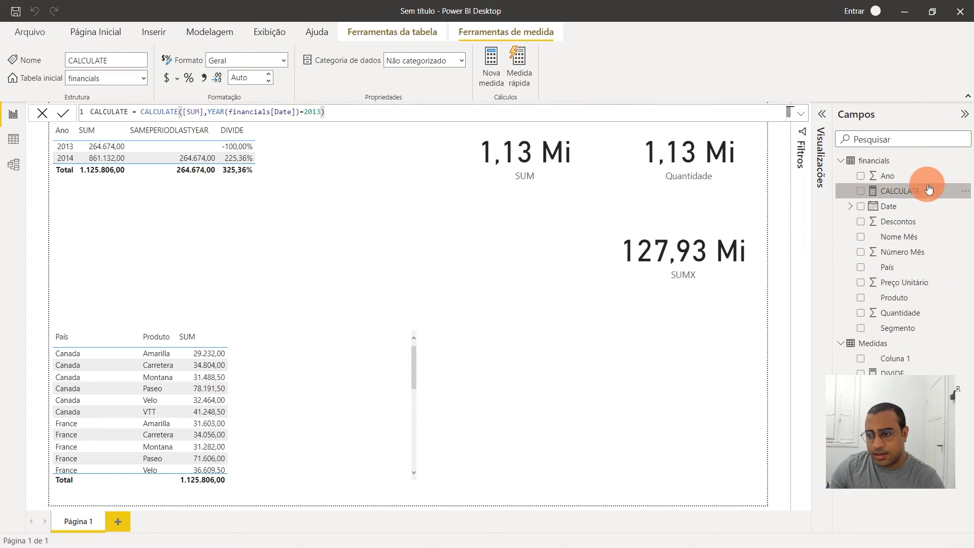
left_click(142, 76)
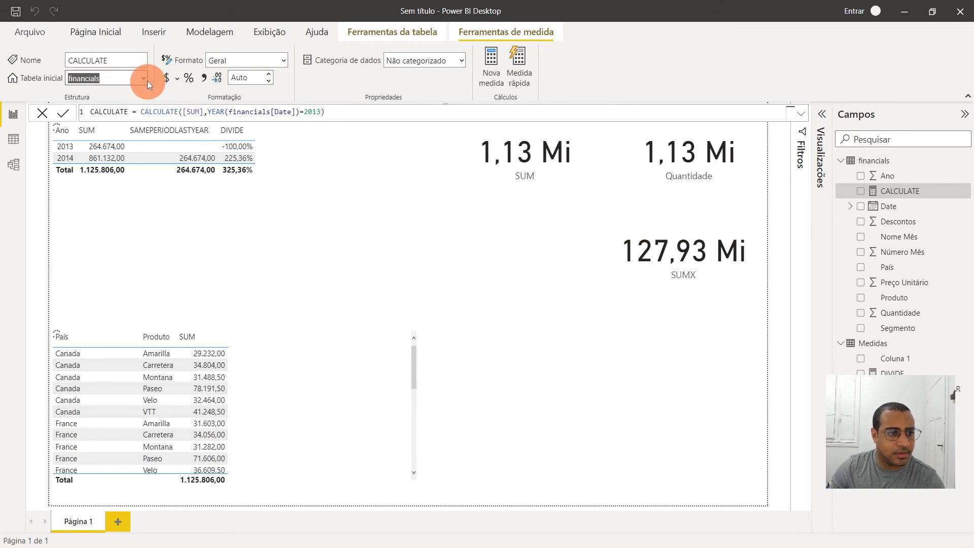
left_click(111, 119)
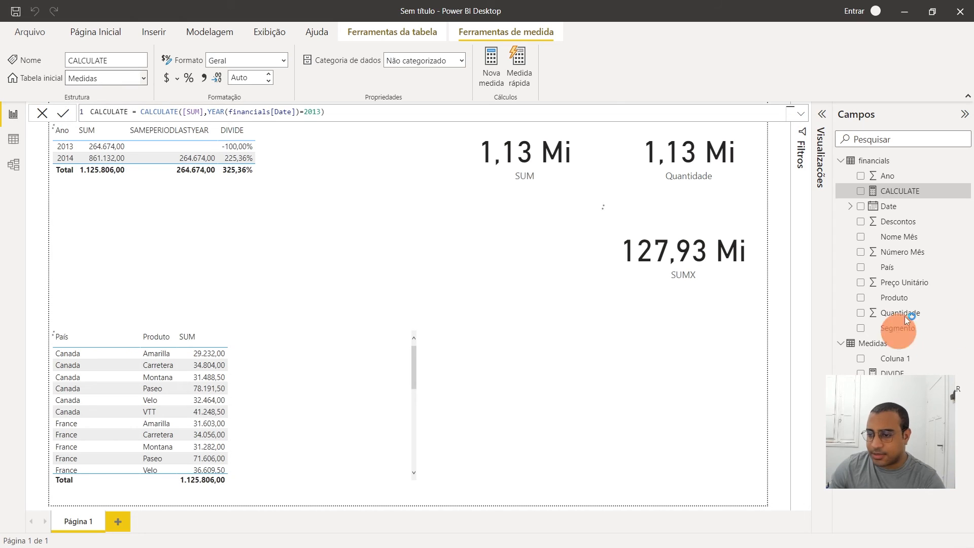
Step: Delete the placeholder column Coluna 1 from the Medidas table in the model
left_click(938, 364)
left_click(965, 361)
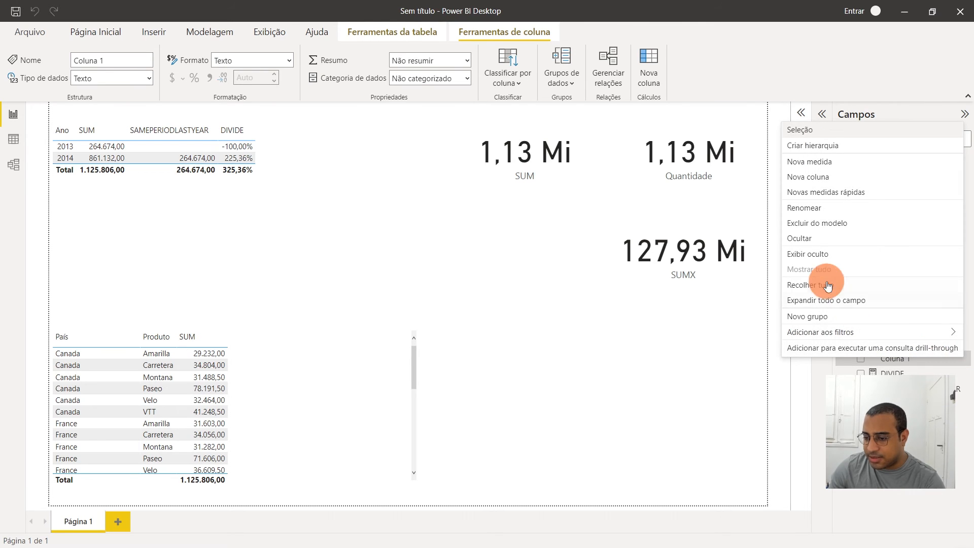
left_click(807, 227)
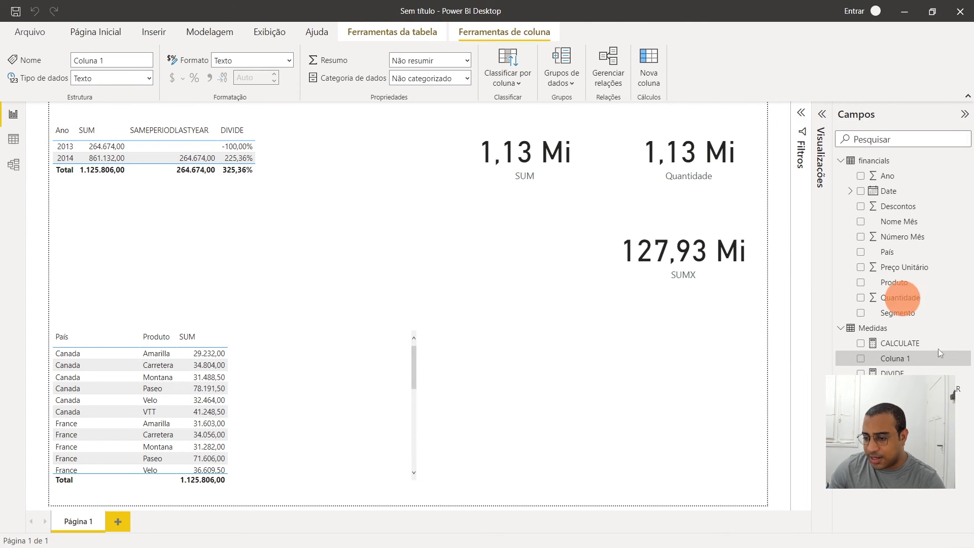
left_click(557, 303)
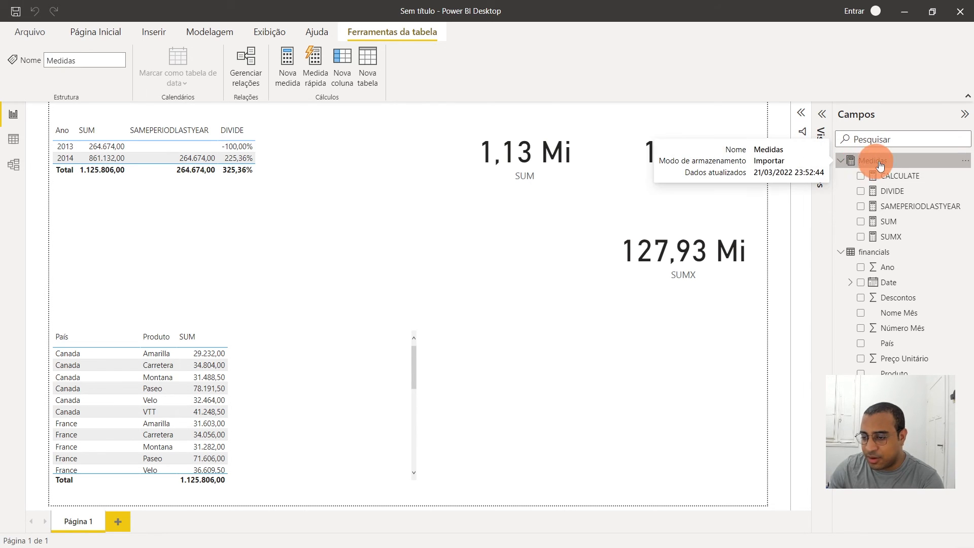
Step: Collapse the financials table in the field list, leave Medidas expanded, and switch to the Model view
left_click(847, 162)
left_click(843, 175)
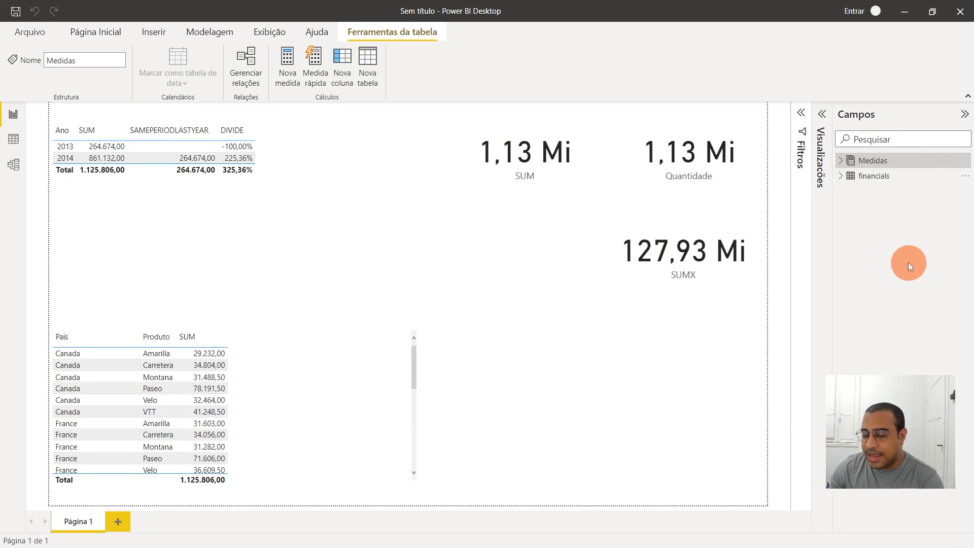
left_click(838, 163)
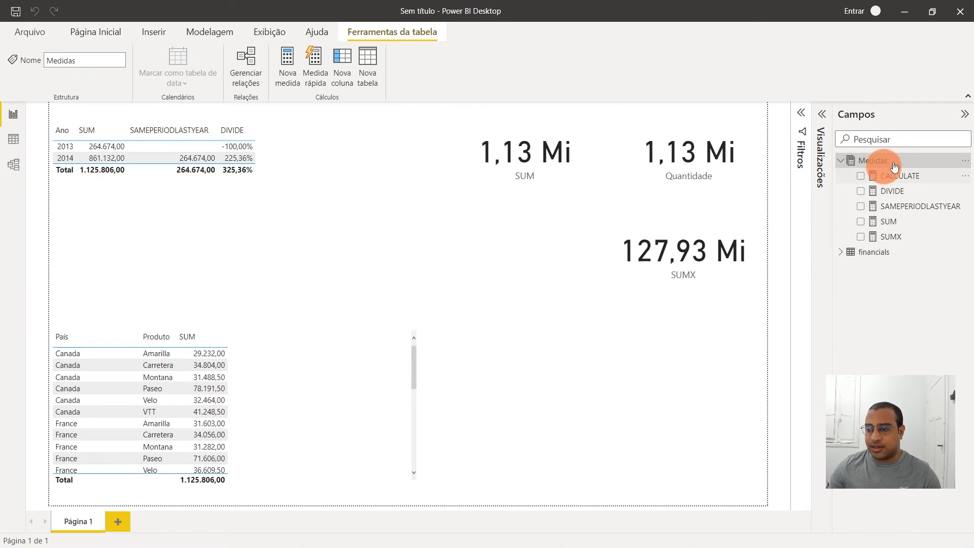
left_click(14, 144)
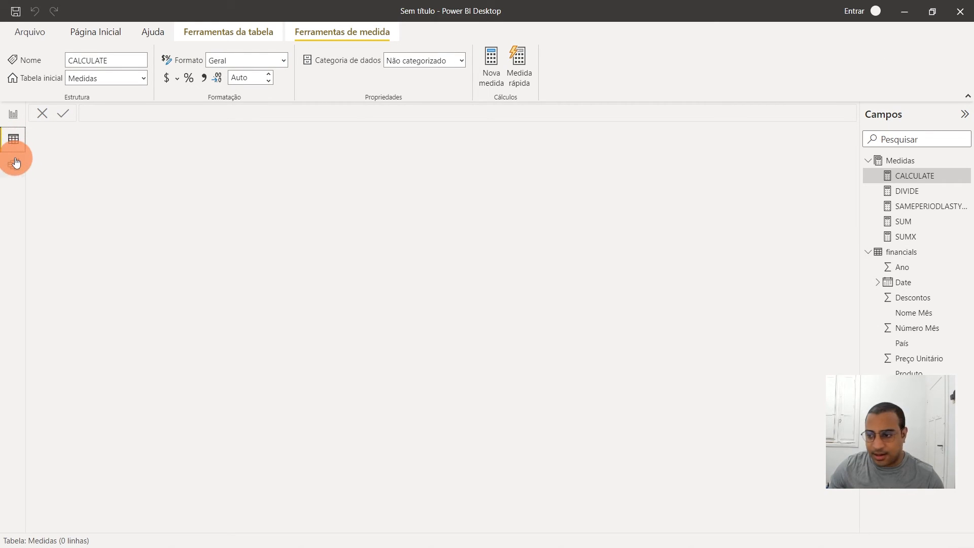
left_click(15, 162)
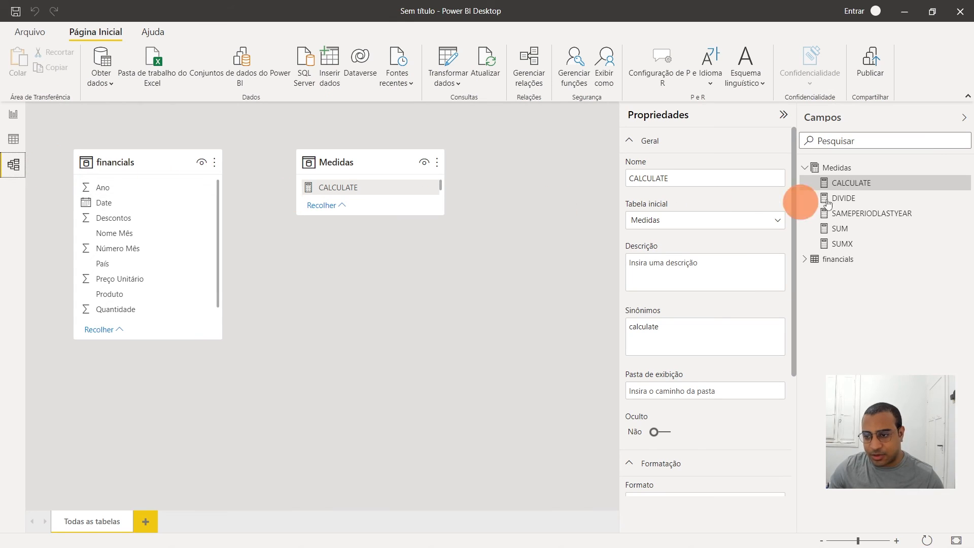
left_click(858, 200)
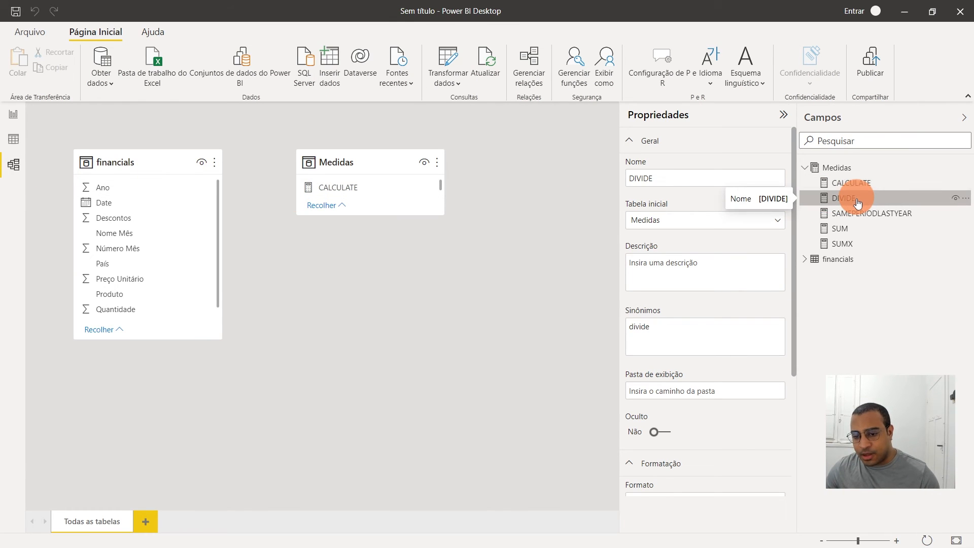
left_click(863, 212)
scroll(660, 304, "down", 2)
left_click(676, 277)
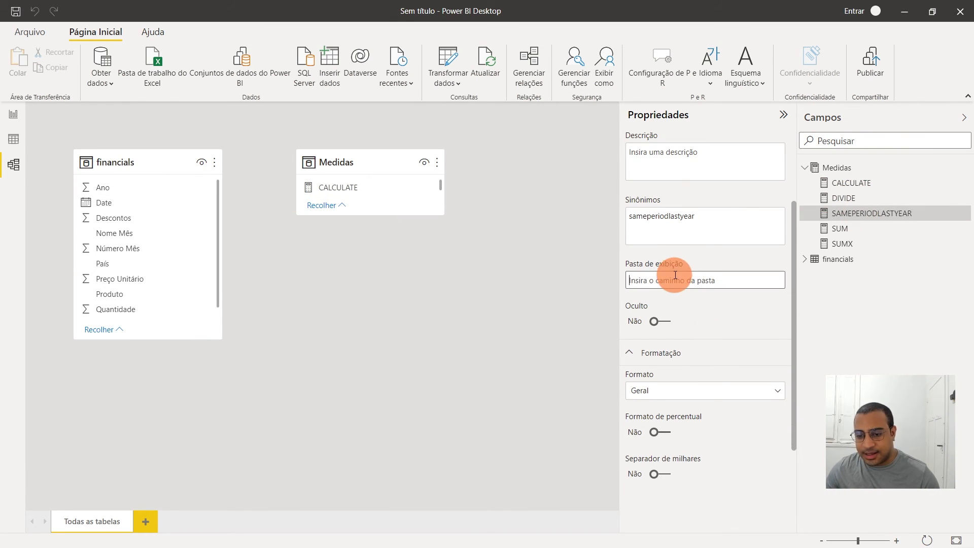
scroll(680, 294, "up", 2)
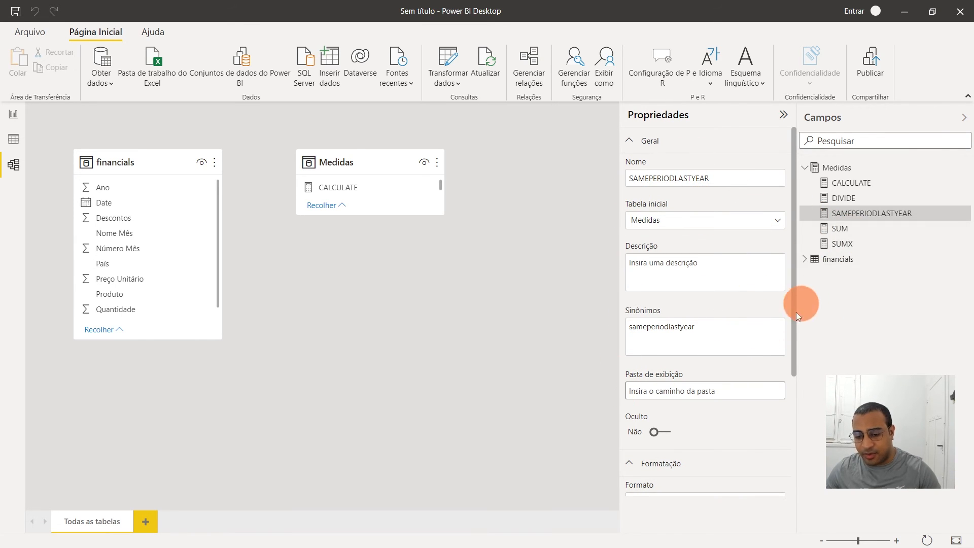
left_click(747, 380)
type("Cal")
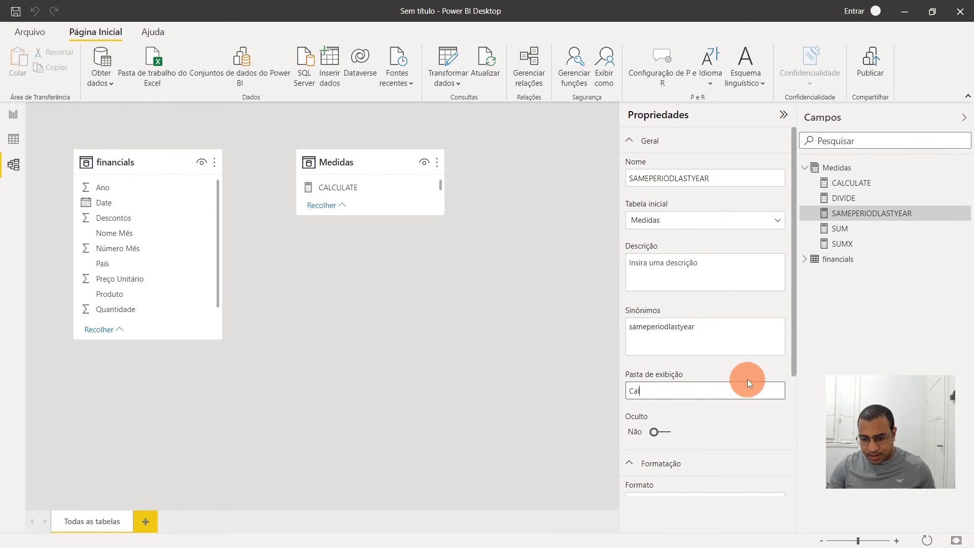
type("culosNormais")
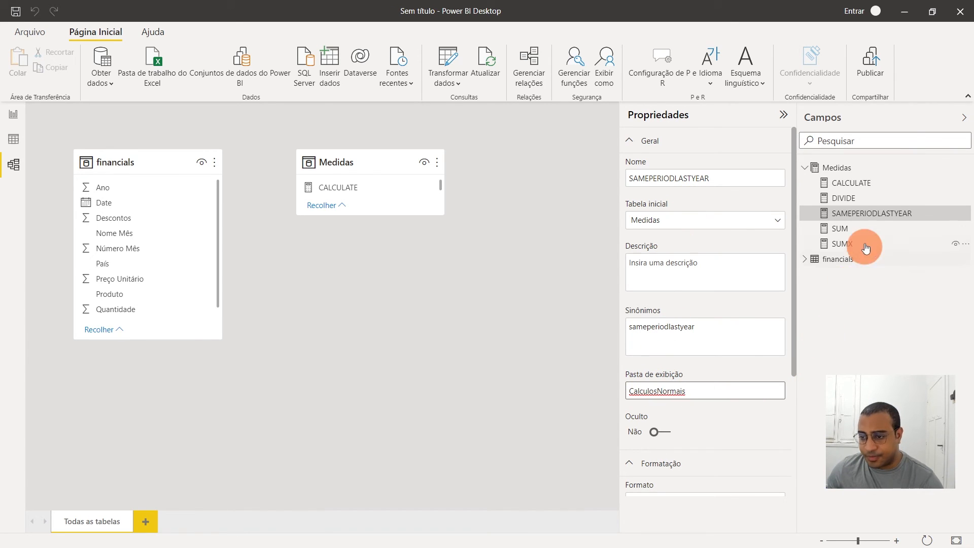
double_click(652, 391)
key("BackSpace")
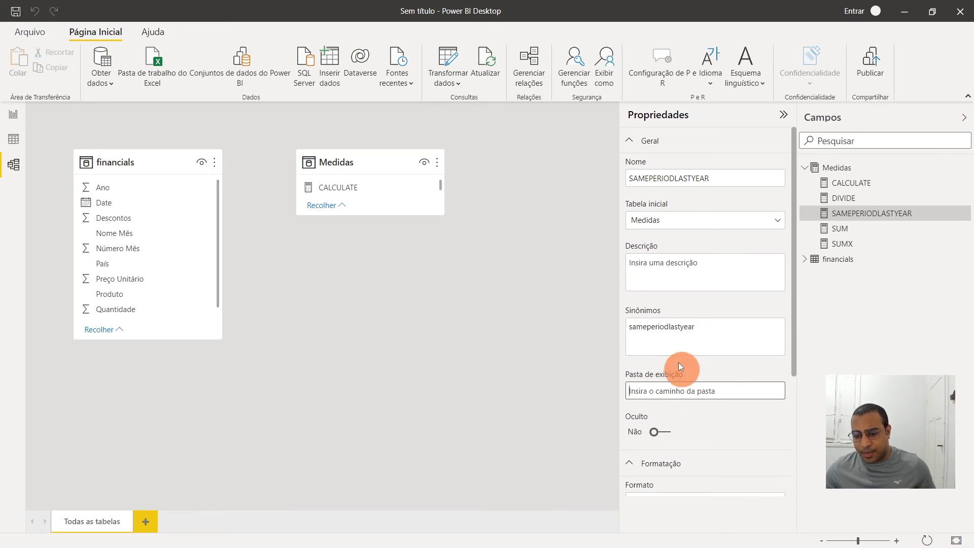
Step: Place the SUM measure in a new display folder named CalculosNormais
left_click(850, 229)
left_click(678, 392)
type("CalculosNormais")
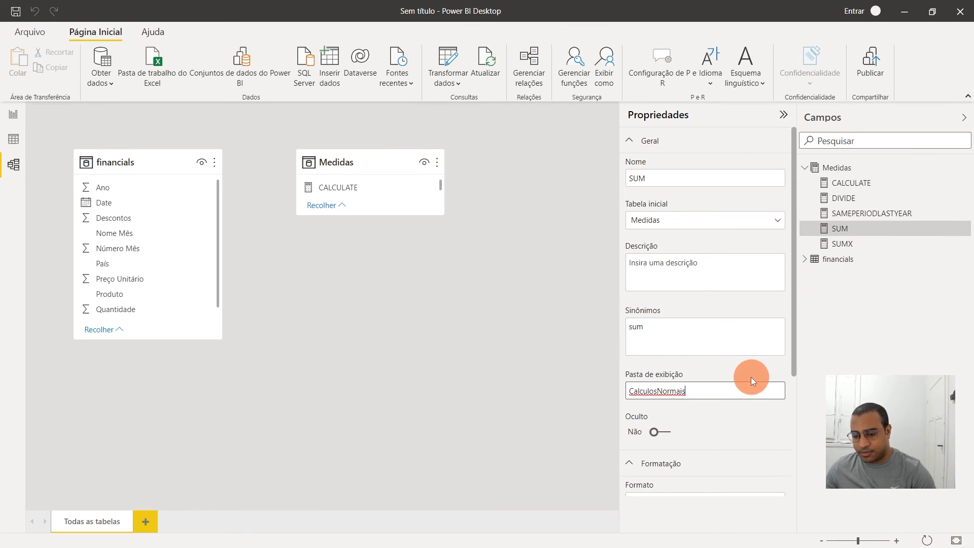
key("Return")
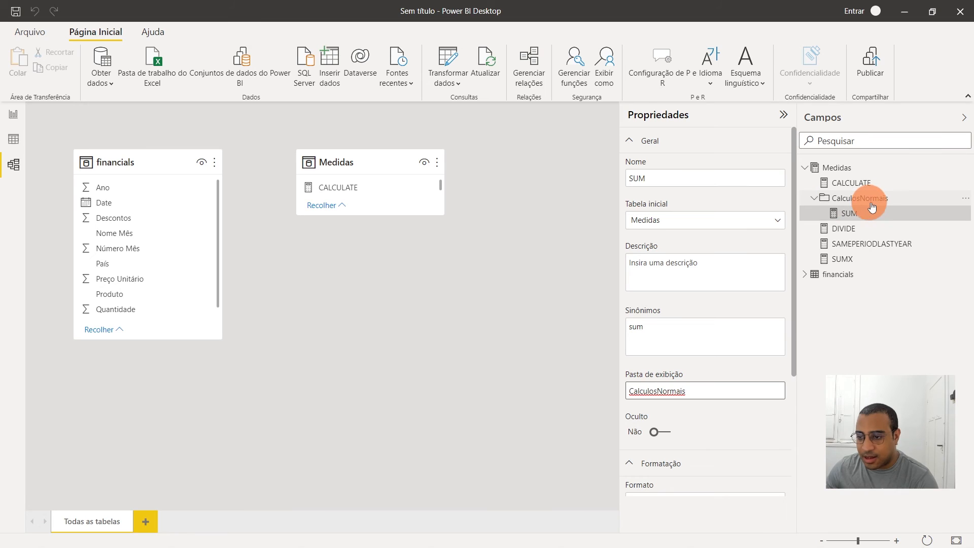
Step: Assign the DIVIDE measure to the CalculosNormais display folder and collapse that folder
left_click(865, 229)
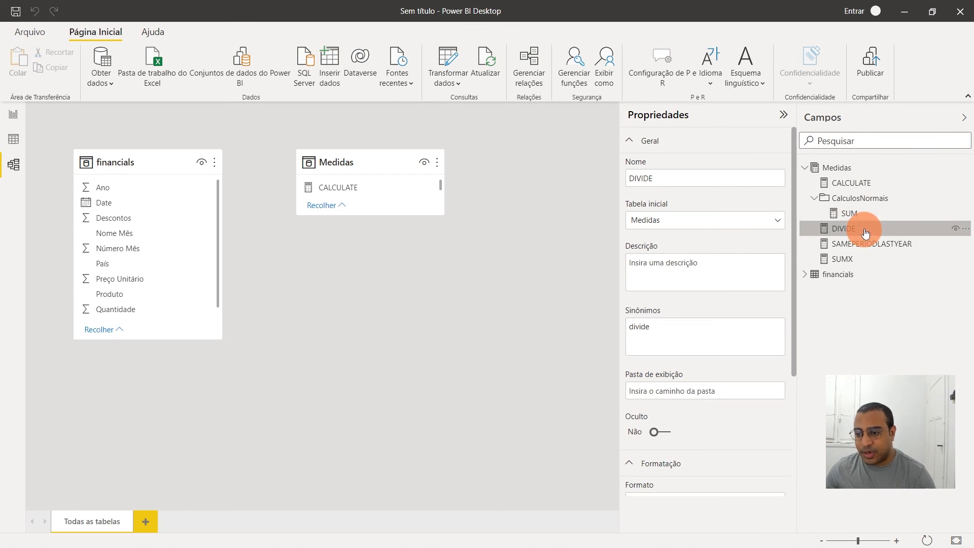
left_click(683, 400)
type("CalculosNormais")
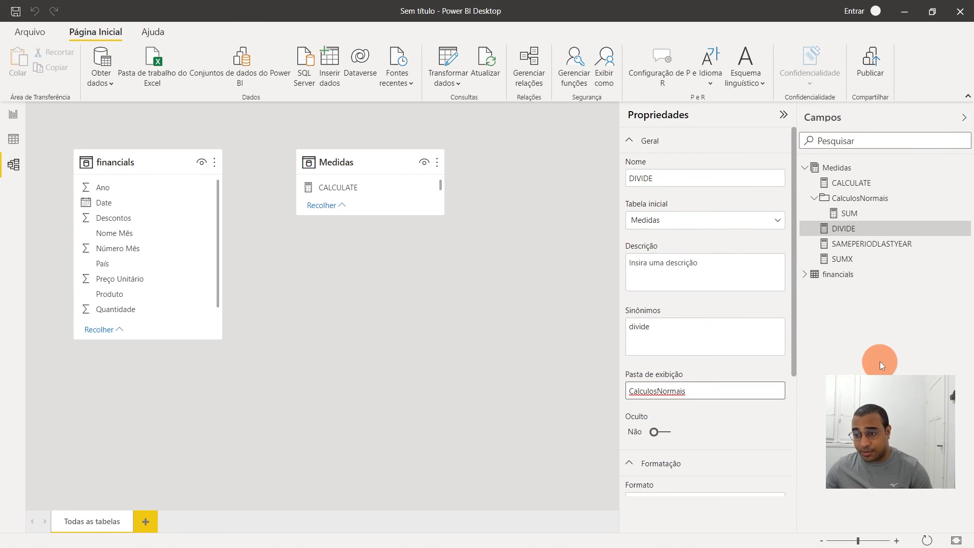
key("Return")
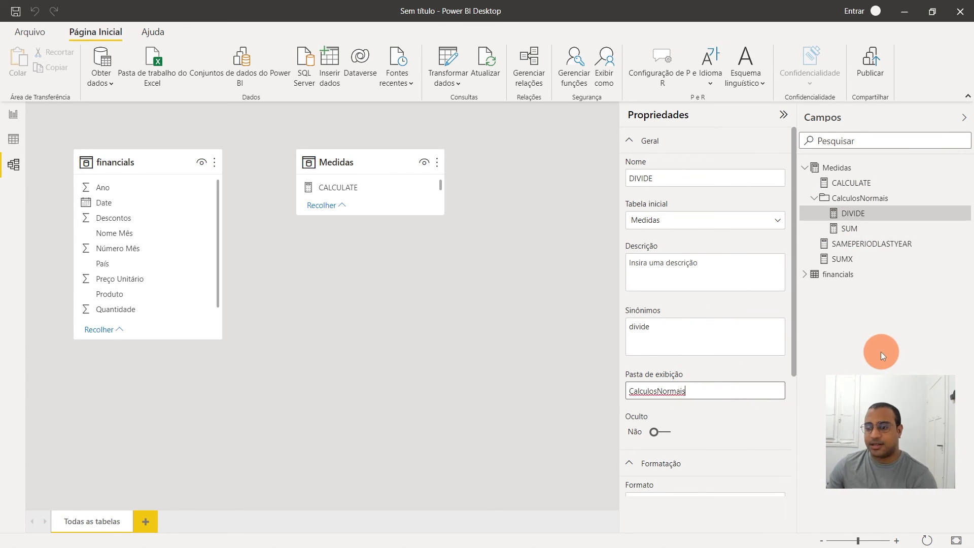
left_click(817, 201)
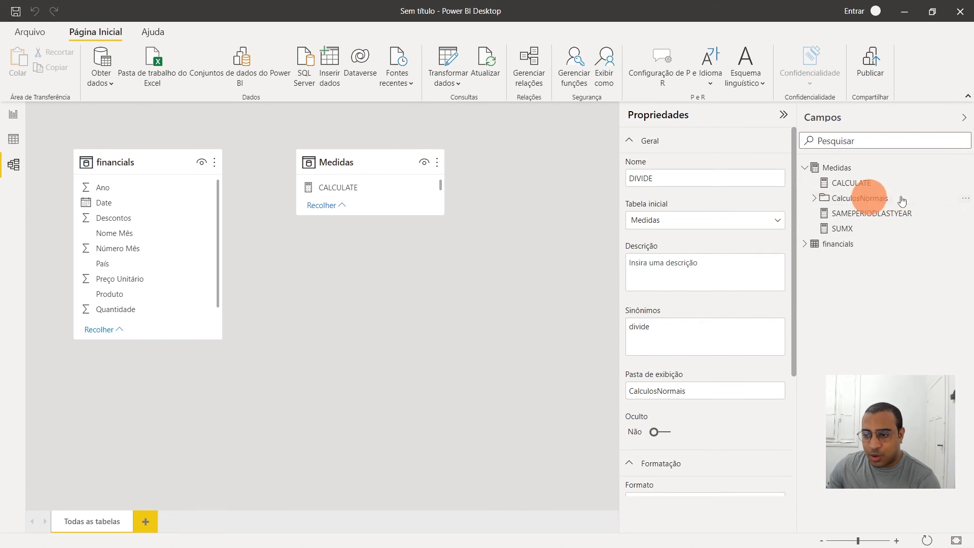
Step: Place the CALCULATE measure in a new display folder named OperacoescomFiltros
left_click(858, 192)
left_click(678, 398)
type("OperacoescomFi")
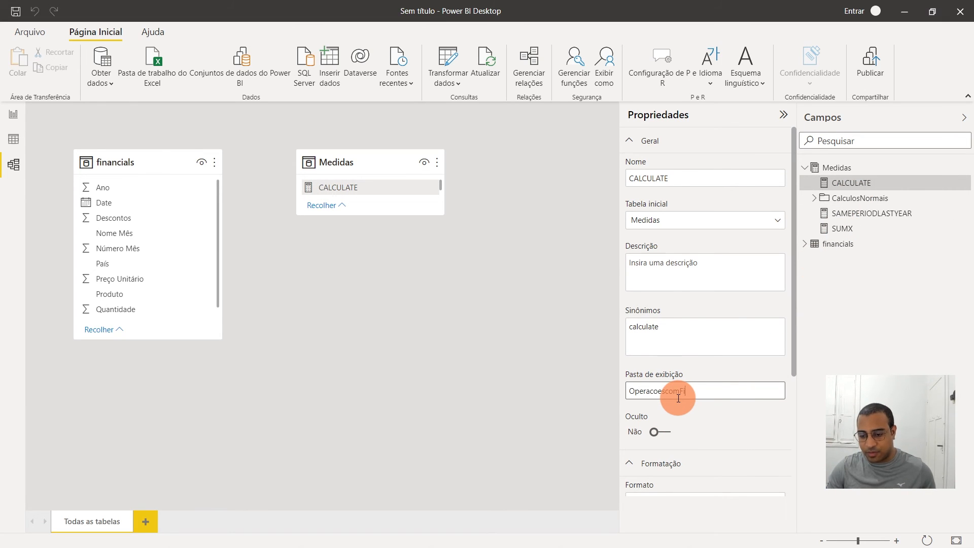
type("ltros")
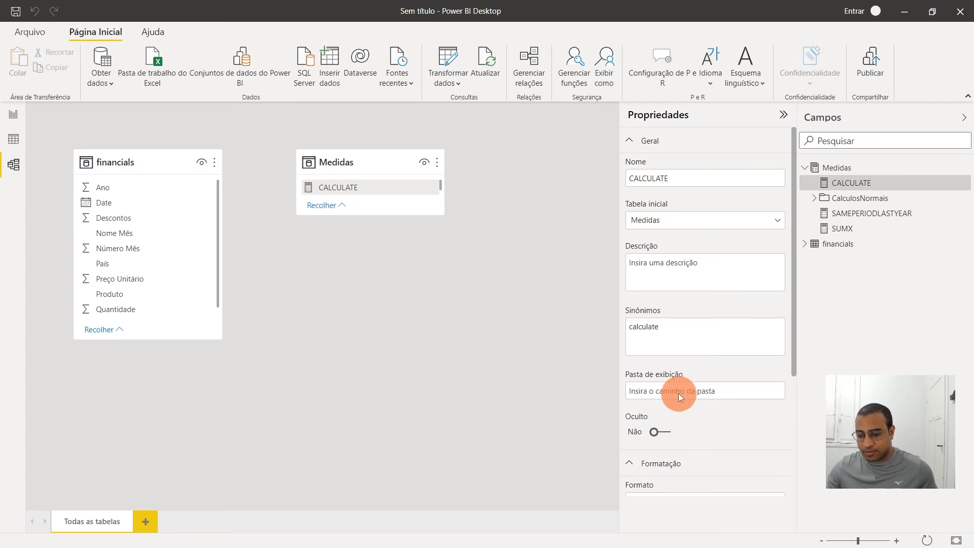
key("Return")
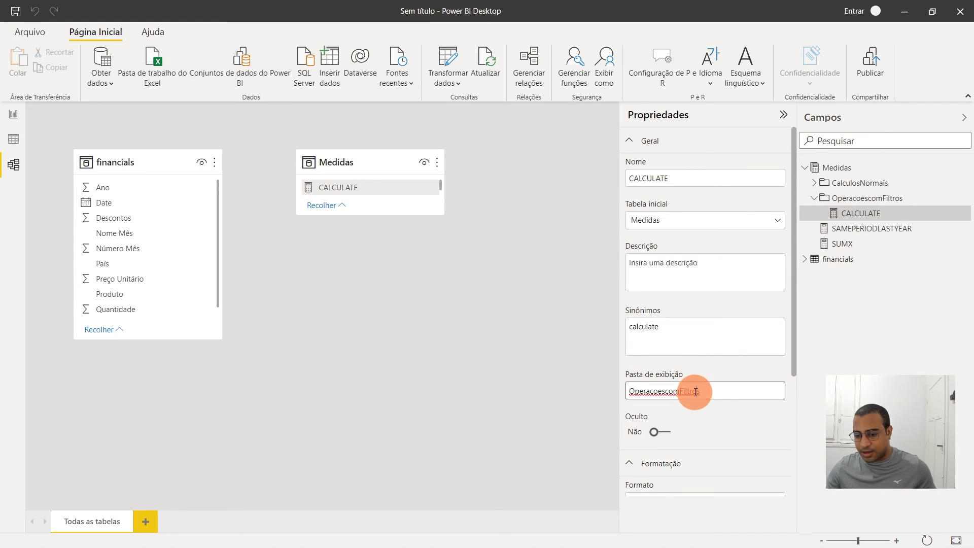
Step: Assign the SAMEPERIODLASTYEAR measure to the OperacoescomFiltros display folder and collapse that folder
left_click(859, 228)
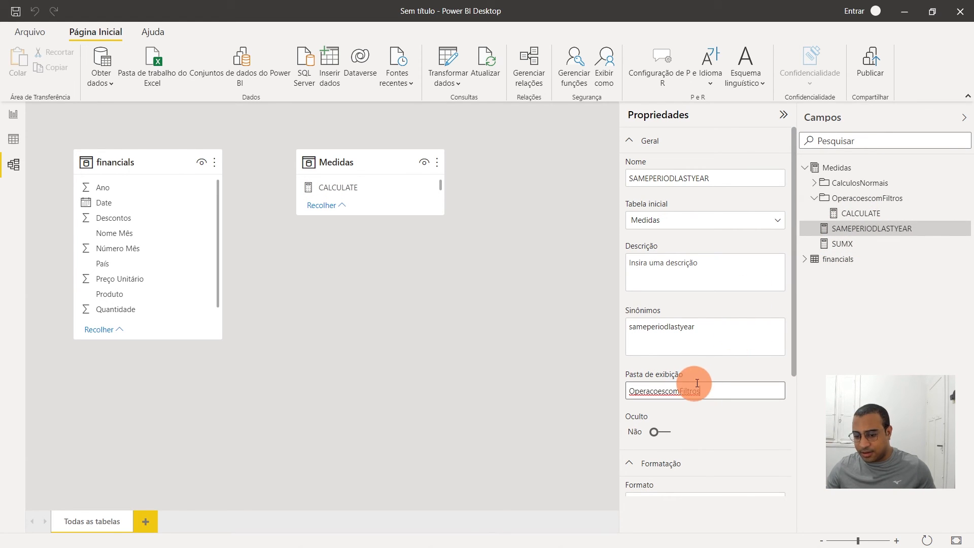
type("OperacoescomFiltros")
left_click(817, 312)
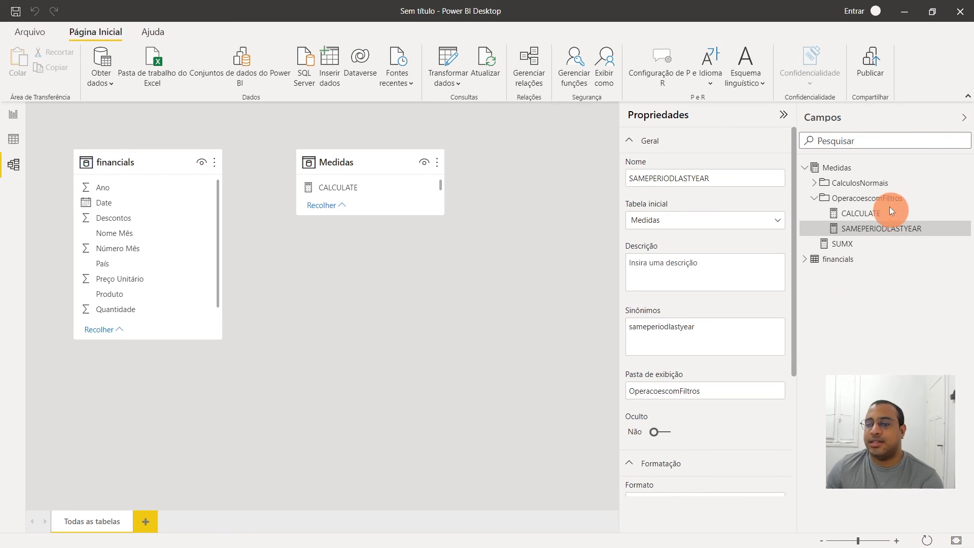
left_click(815, 203)
Step: Place the SUMX measure in a new display folder named FuncoesIterantes, collapse it, and return to the Report view
left_click(842, 213)
left_click(669, 392)
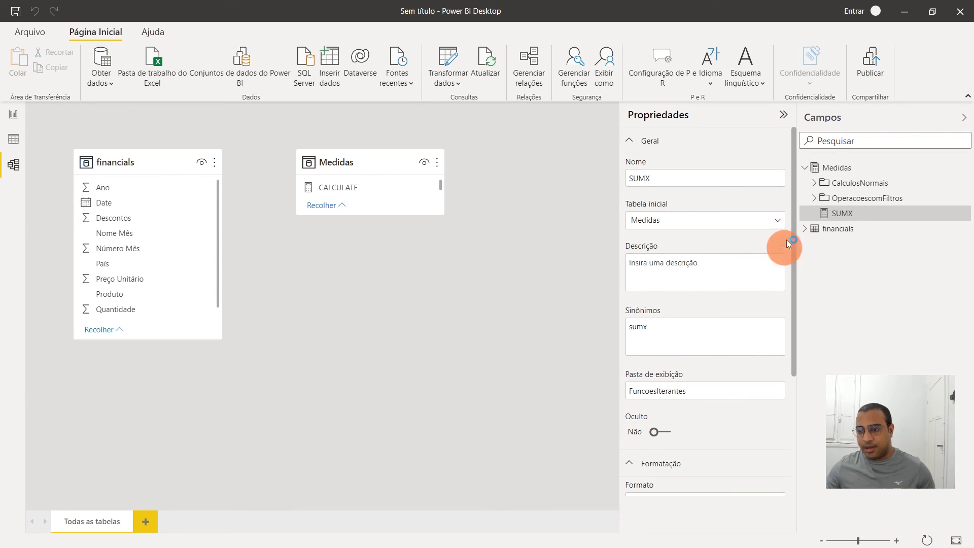
key("Return")
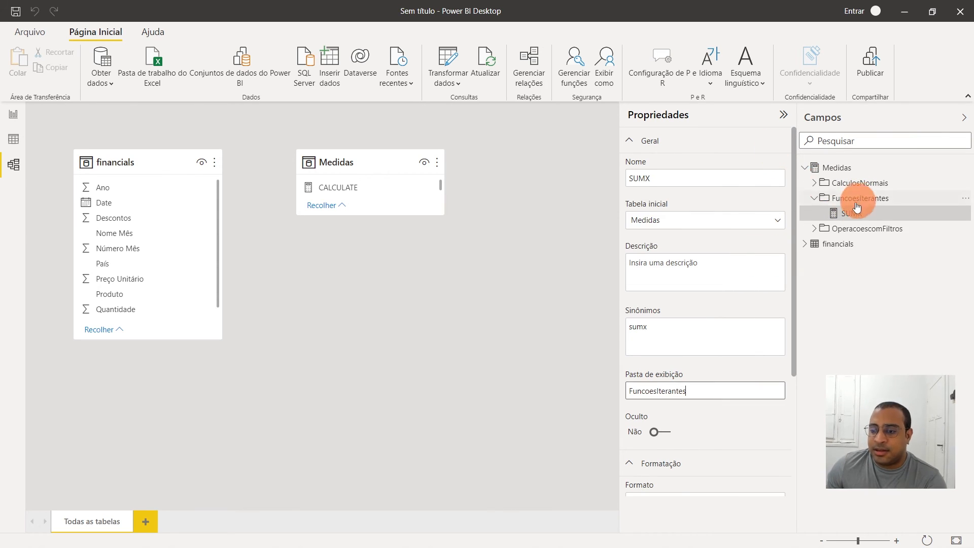
left_click(815, 198)
left_click(11, 117)
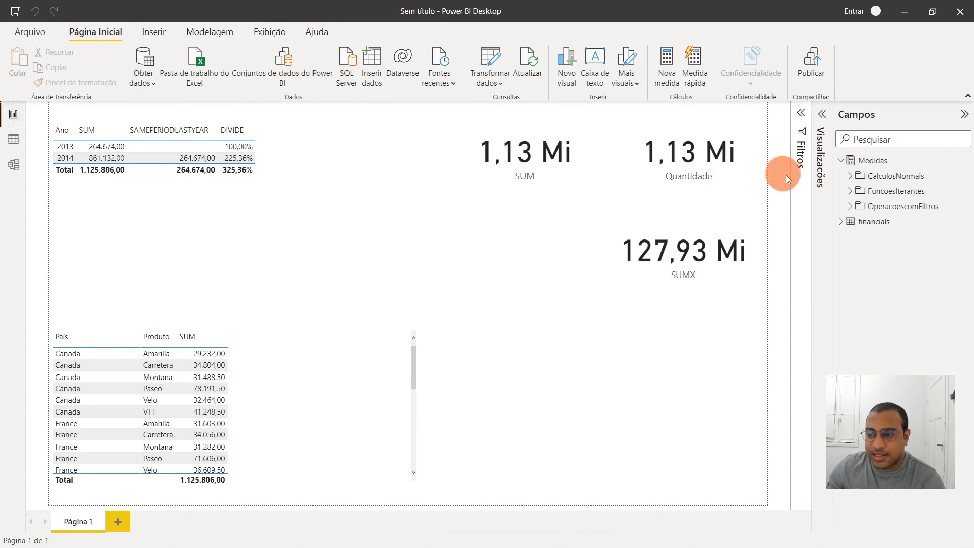
Step: Check the CalculosNormais, FuncoesIterantes and OperacoescomFiltros folders by expanding and collapsing each, then collapse the Medidas table
left_click(853, 177)
left_click(853, 176)
left_click(852, 192)
left_click(852, 191)
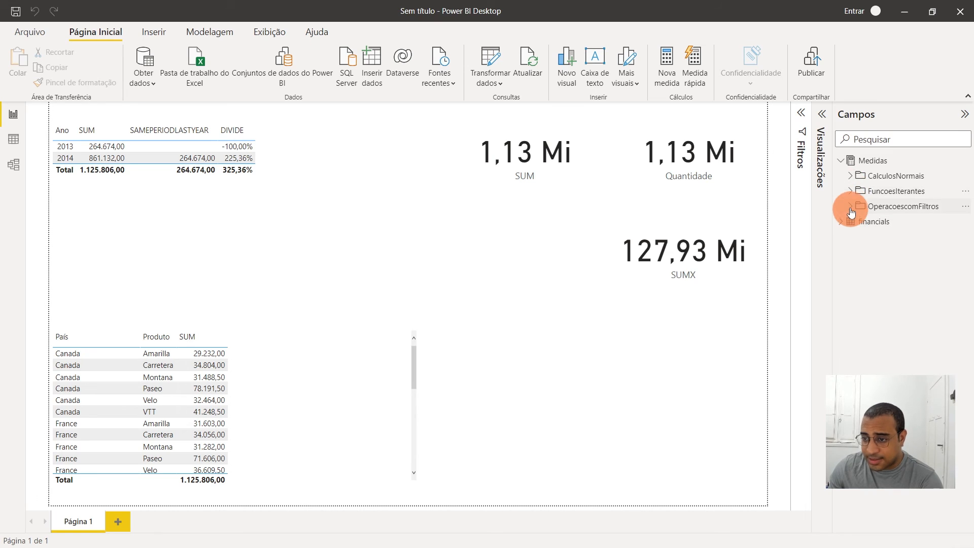
left_click(852, 207)
left_click(851, 206)
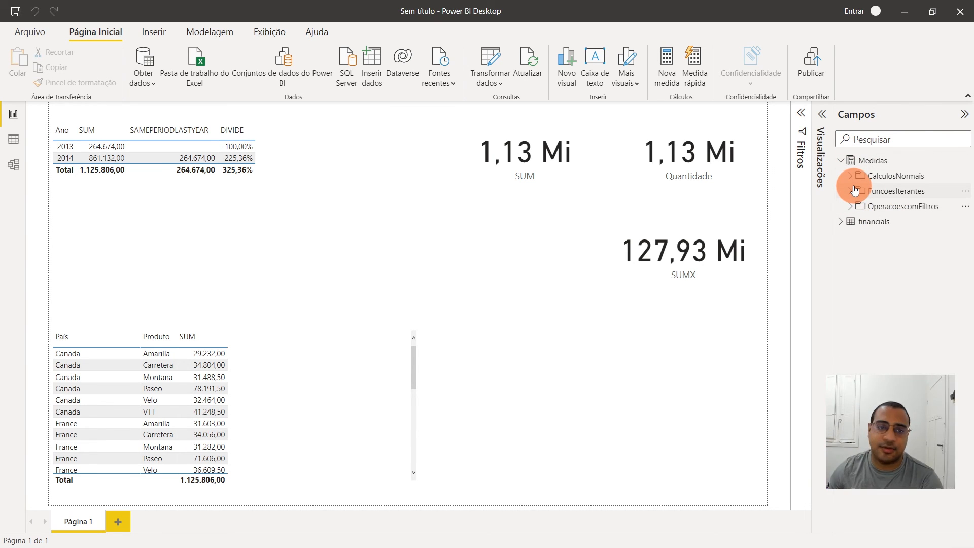
left_click(841, 161)
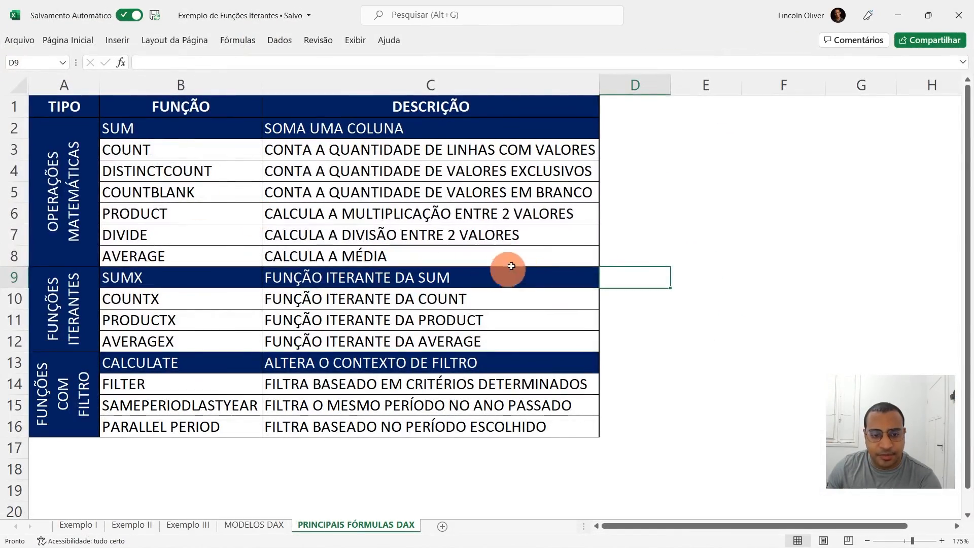
Step: Switch to the Excel sheet PRINCIPAIS FÓRMULAS DAX and highlight the rows of its three function groups one after another
left_click(489, 246)
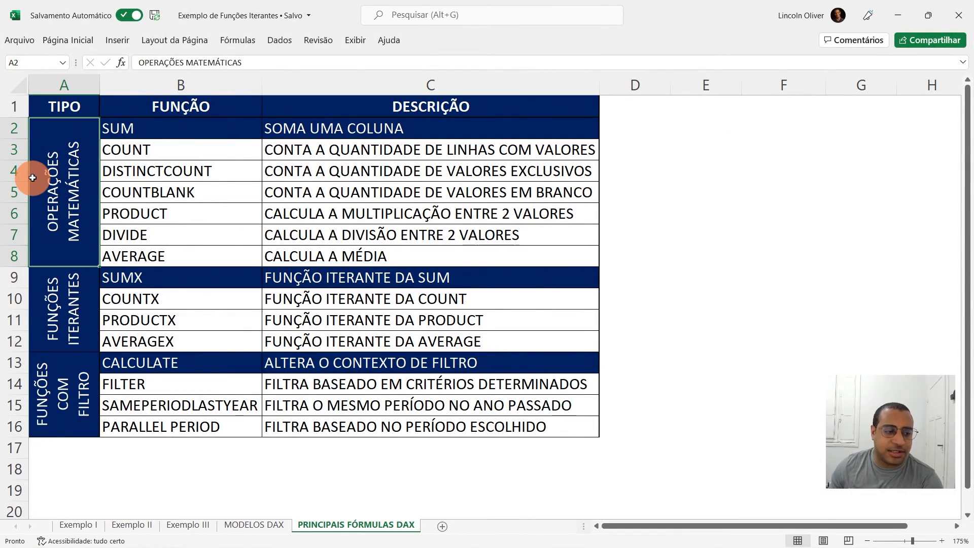
left_click_drag(32, 177, 527, 213)
left_click_drag(63, 311, 468, 316)
left_click_drag(60, 380, 523, 403)
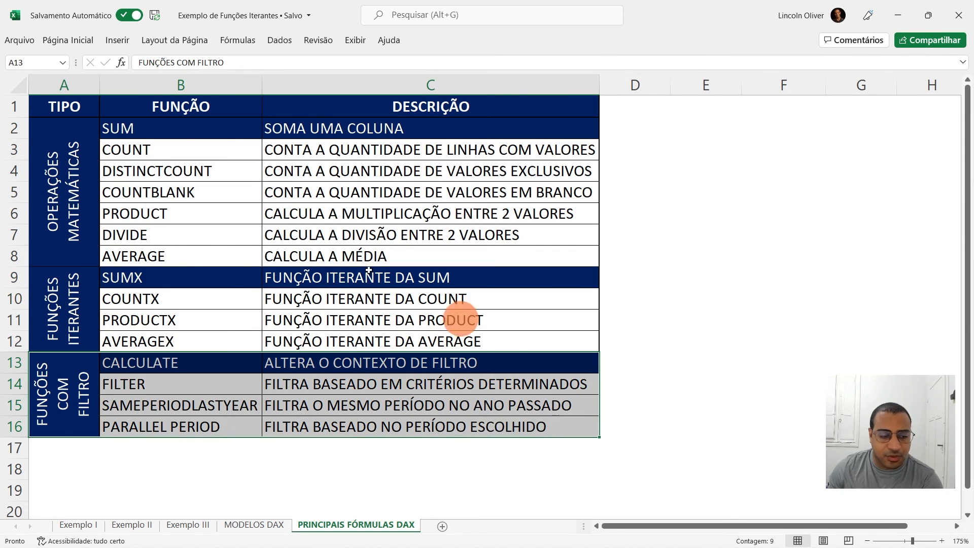
Step: Compare the SUM and SUMX rows in the function table, ending on the description of SUM
left_click(164, 145)
left_click_drag(127, 128, 487, 133)
left_click_drag(130, 279, 477, 278)
left_click(279, 131)
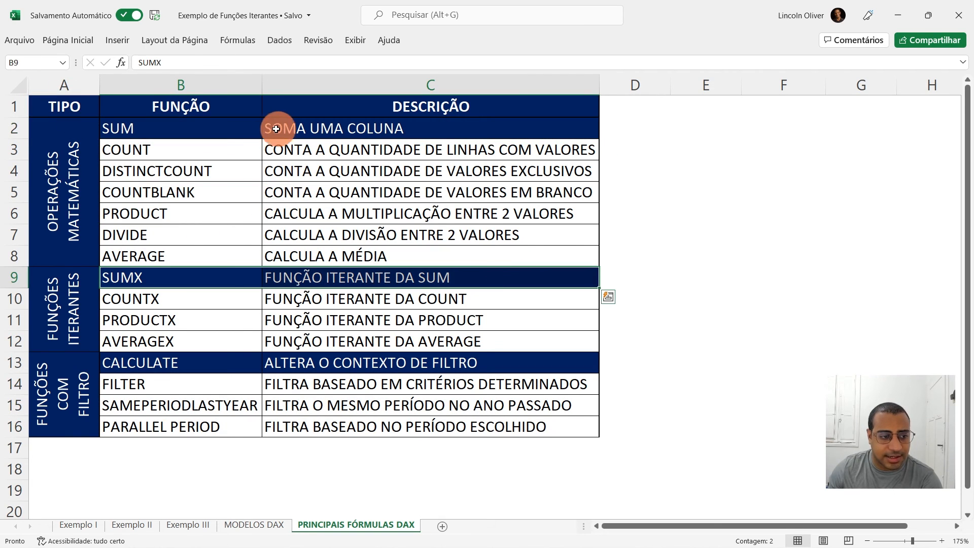
left_click(191, 134)
left_click(404, 129)
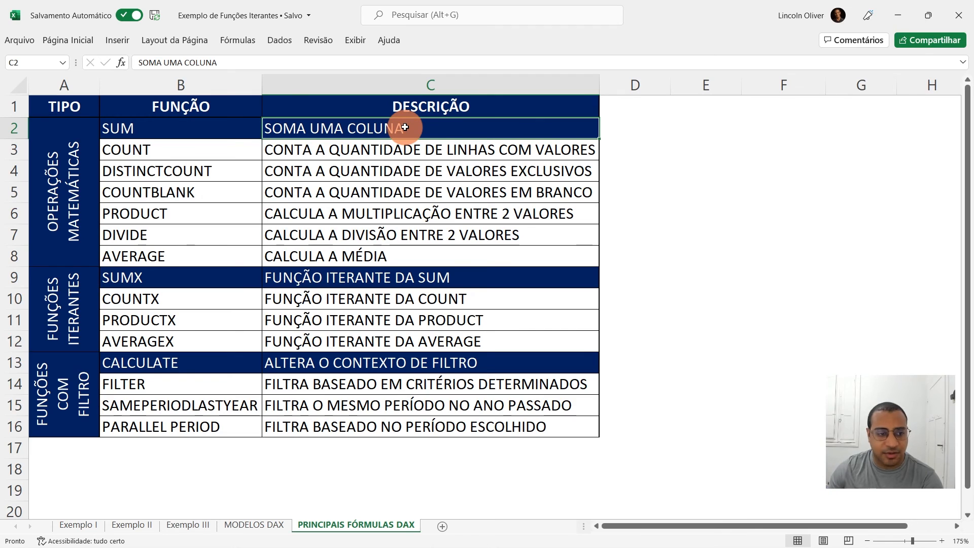
Step: Point out the COUNT function and the DISTINCTCOUNT function with its description in the table
left_click(188, 151)
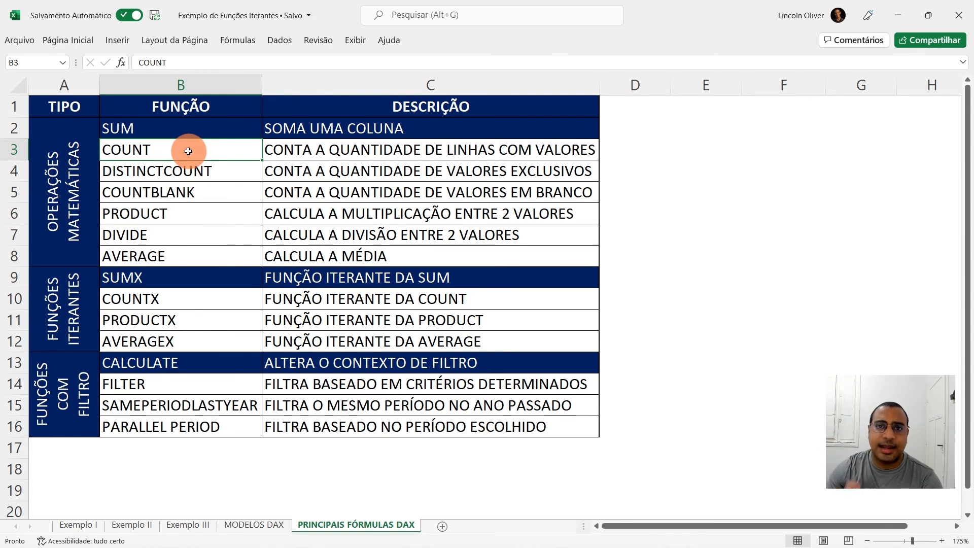
left_click(212, 172)
left_click(353, 175)
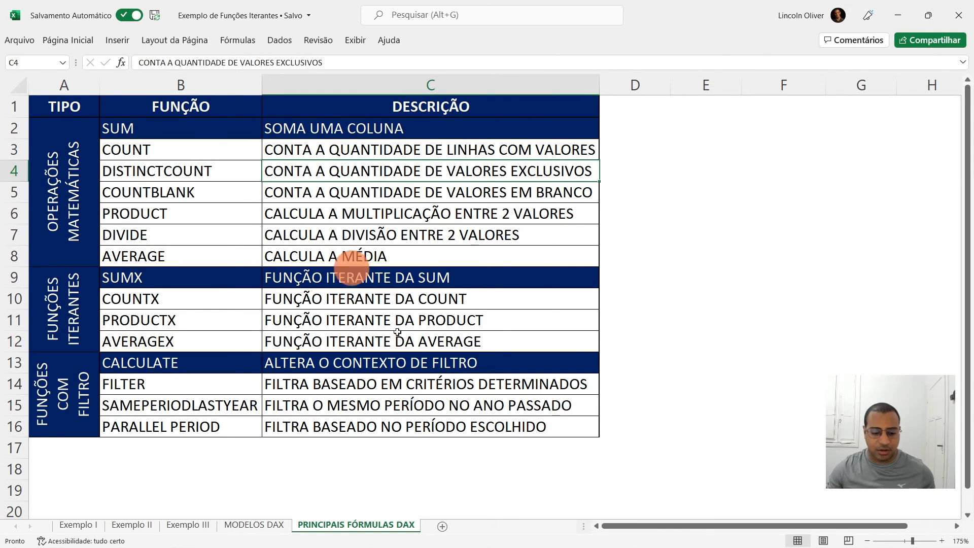
Step: Switch to Power BI, inspect the distinct values of the País column in the financials data, and return to the report
left_click(326, 529)
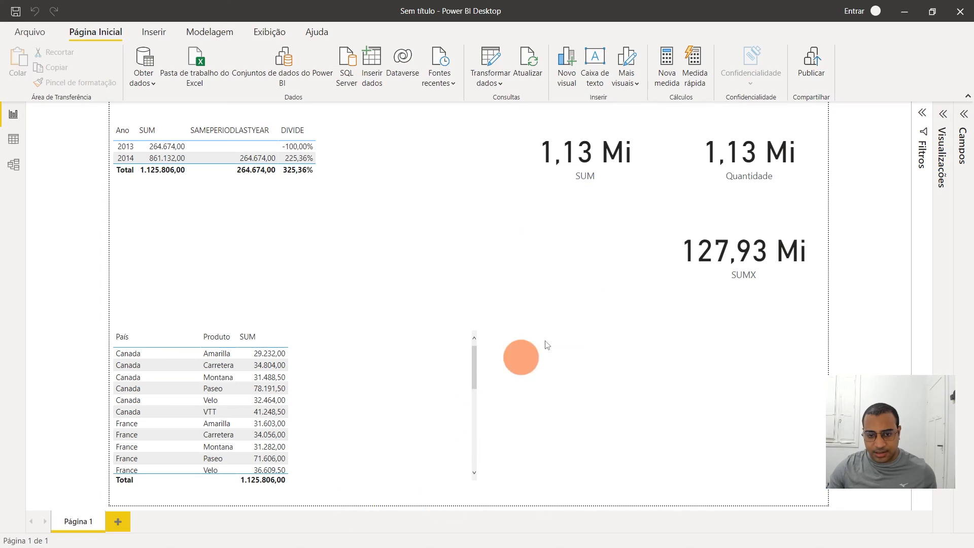
left_click(379, 232)
left_click(14, 142)
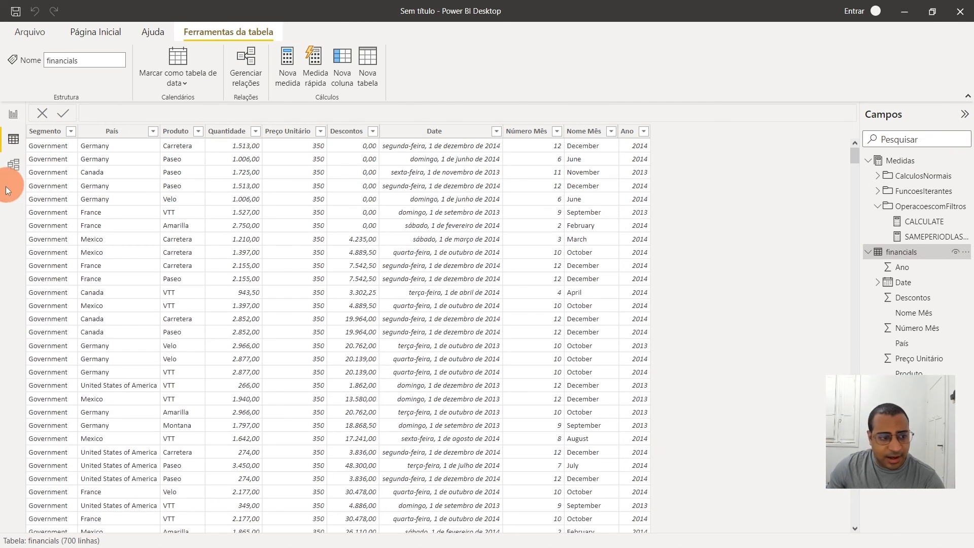
left_click(94, 133)
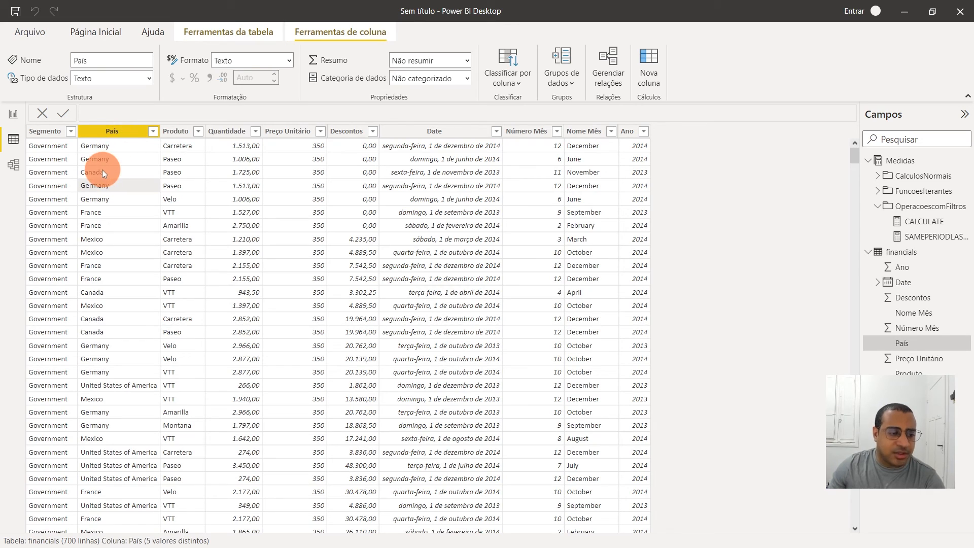
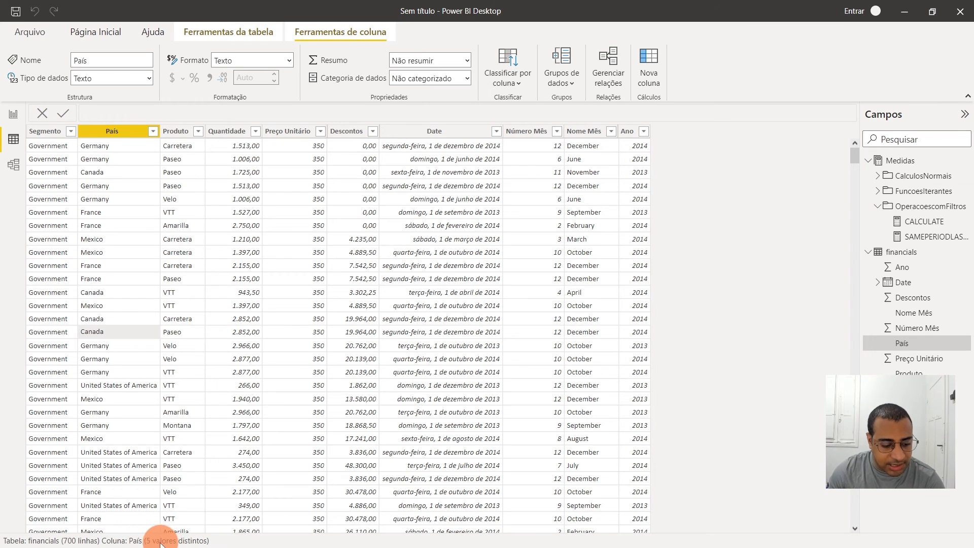
left_click(140, 133)
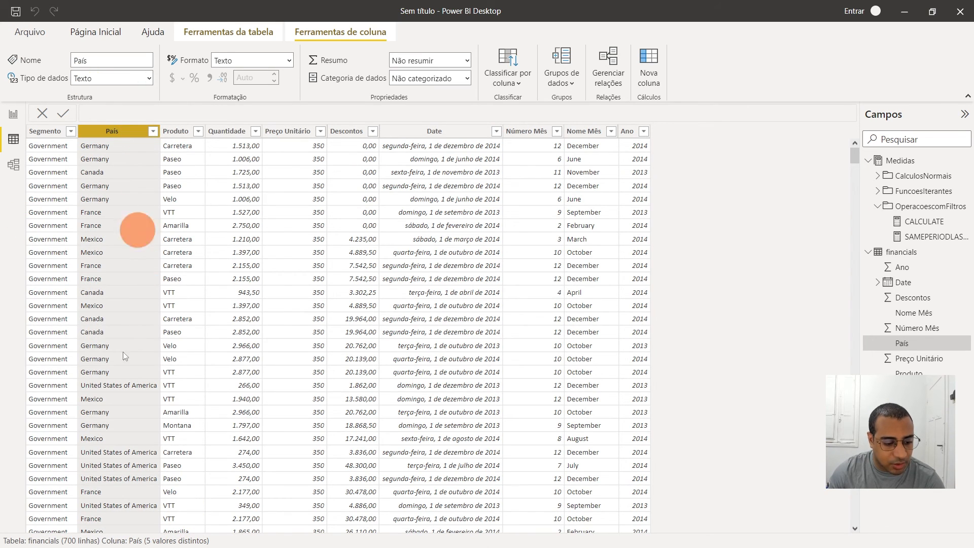
left_click(13, 114)
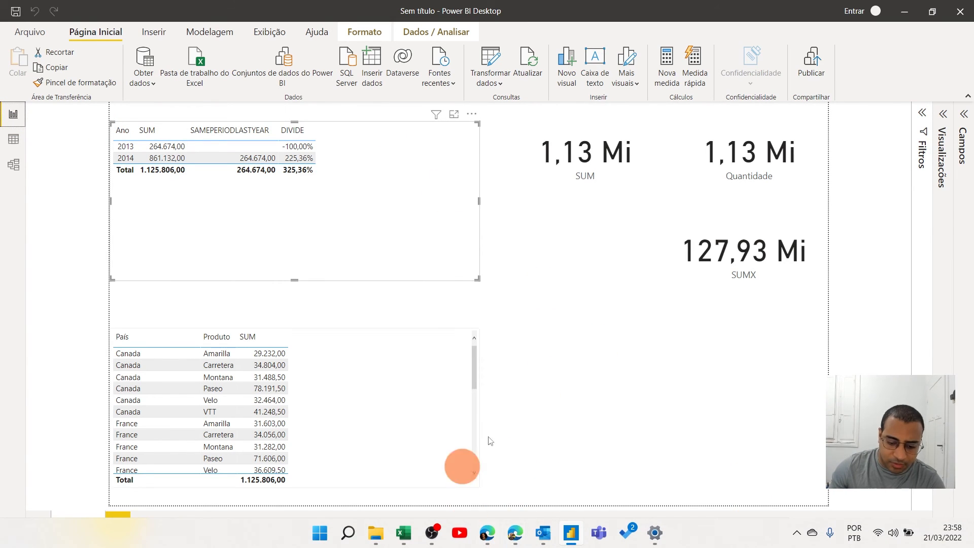
Step: Return to the Excel function table and highlight the COUNTBLANK, PRODUCT, DIVIDE and AVERAGE entries in turn
key("alt+Tab")
left_click_drag(177, 192, 358, 195)
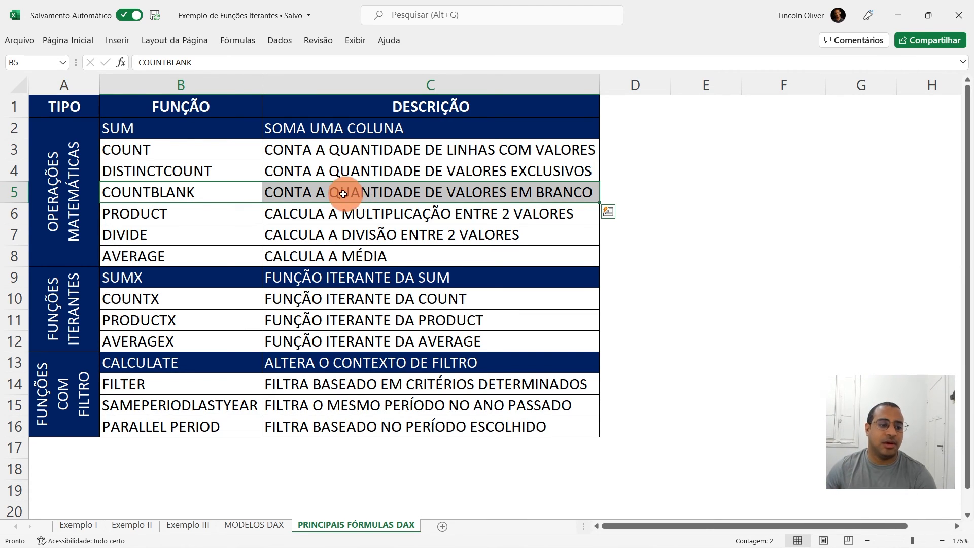
left_click_drag(151, 216, 378, 217)
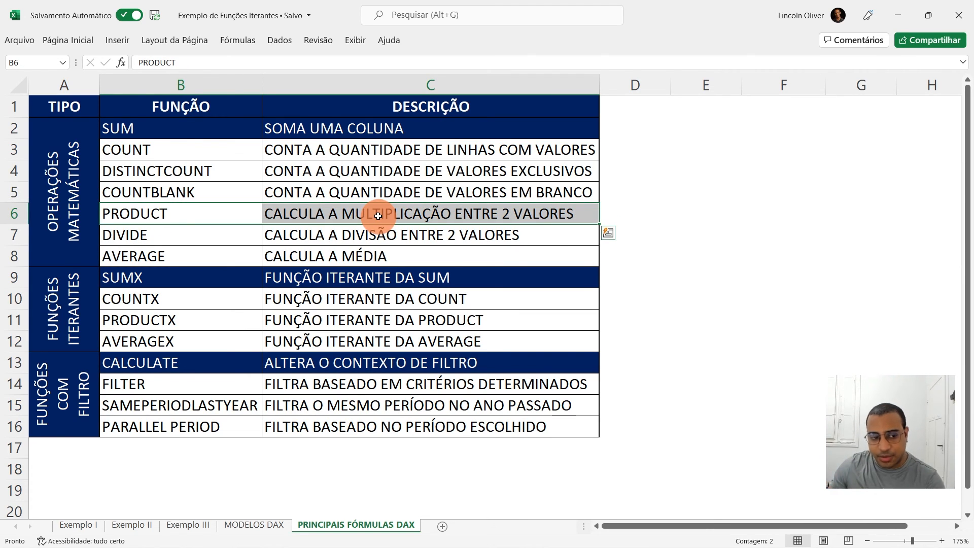
left_click(320, 234)
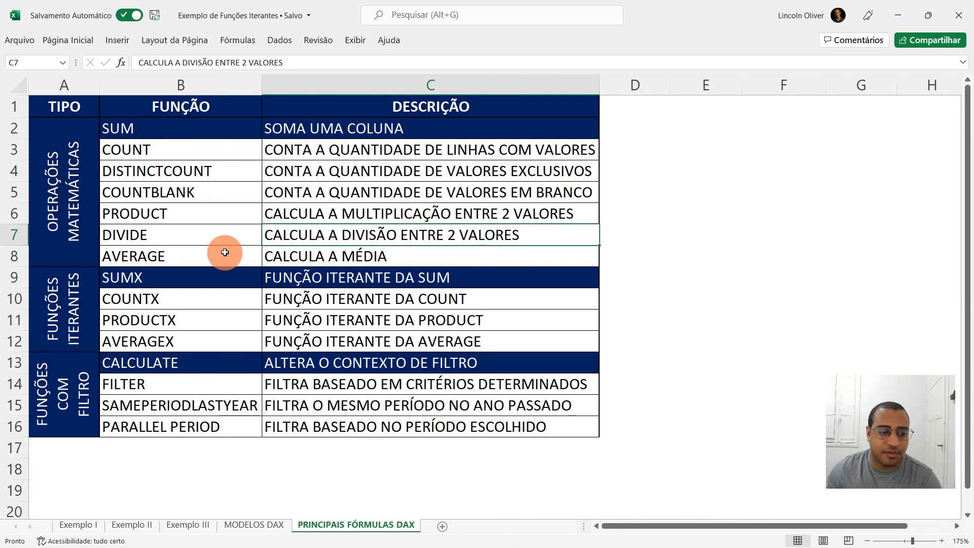
left_click_drag(224, 253, 398, 256)
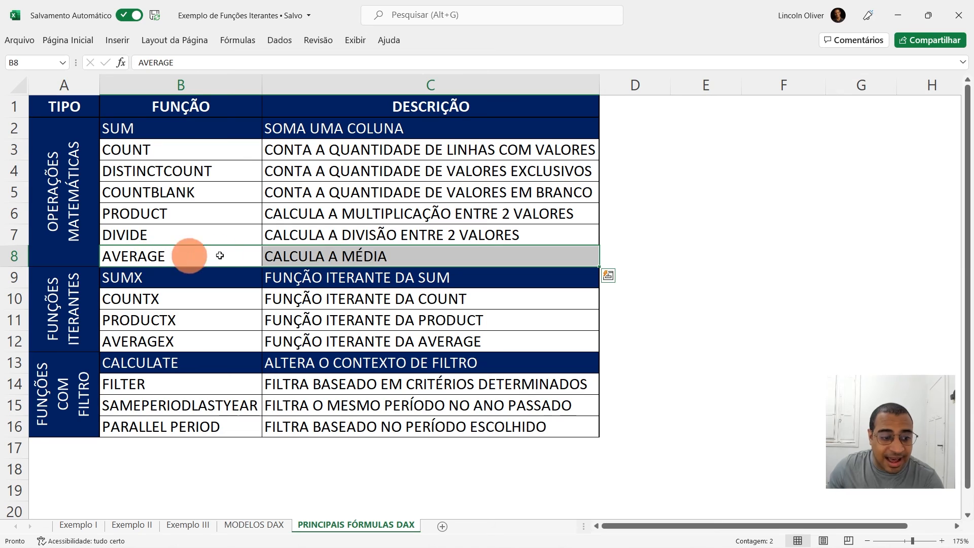
left_click(378, 255)
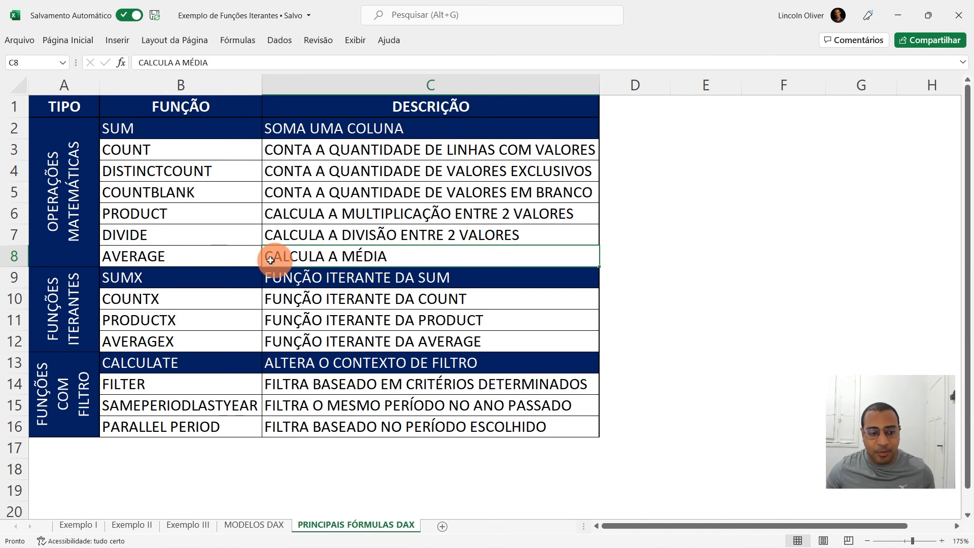
left_click(223, 259)
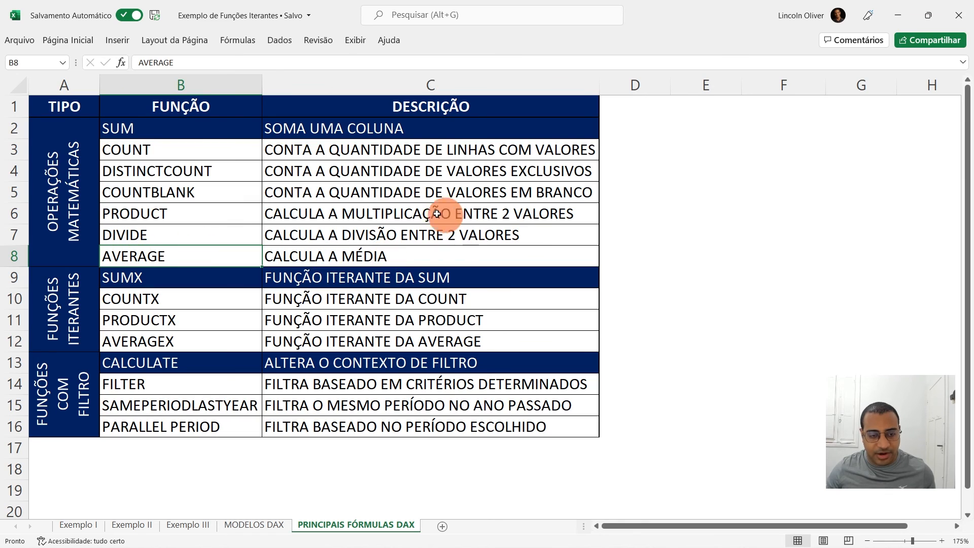
key("alt+Tab")
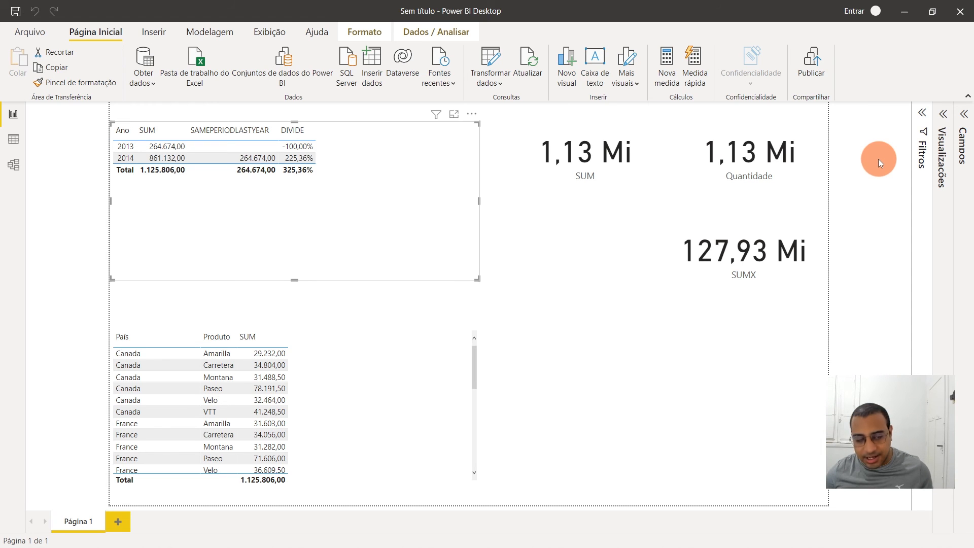
key("alt+Tab")
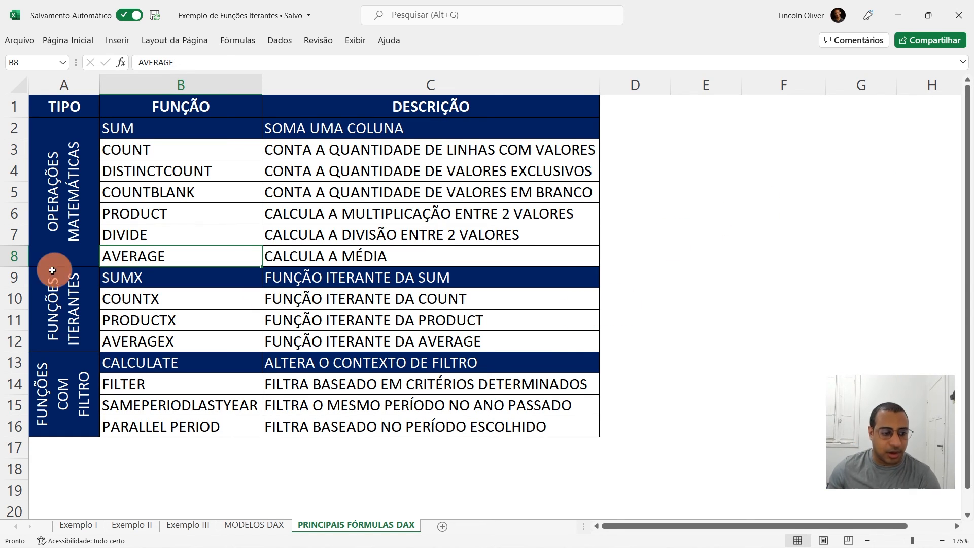
Step: Highlight the FUNÇÕES ITERANTES group and its SUMX, COUNTX, PRODUCTX and AVERAGEX rows, ending on SUMX
left_click(107, 299)
left_click(81, 304)
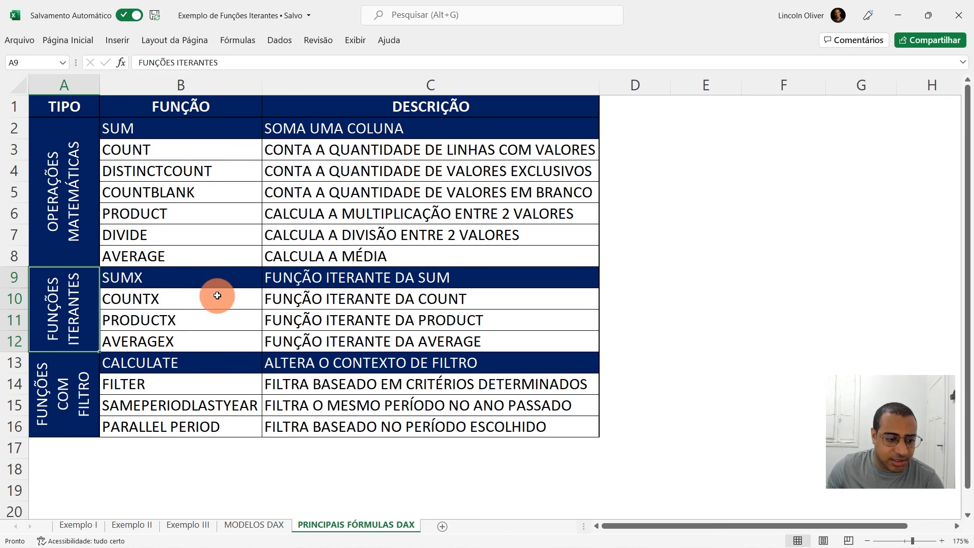
left_click_drag(203, 274, 373, 277)
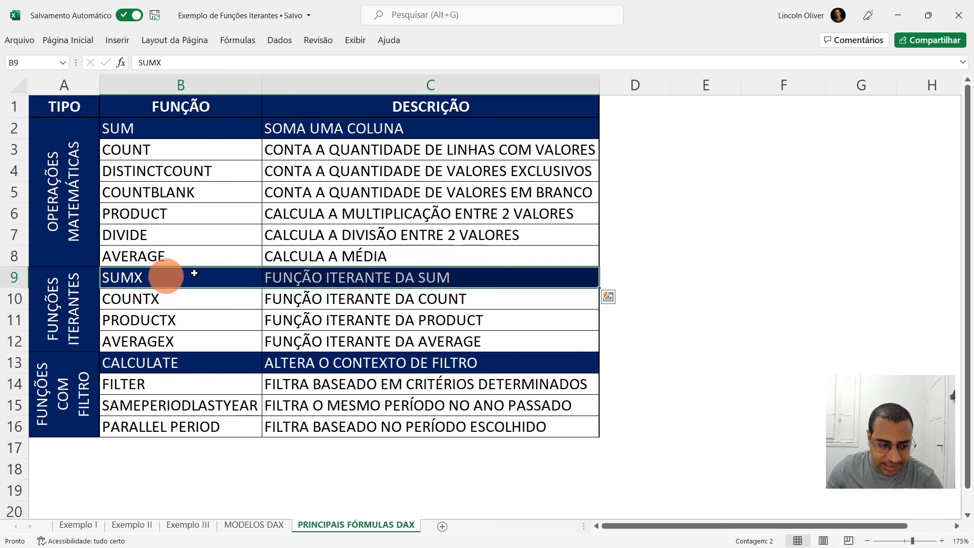
left_click(145, 297)
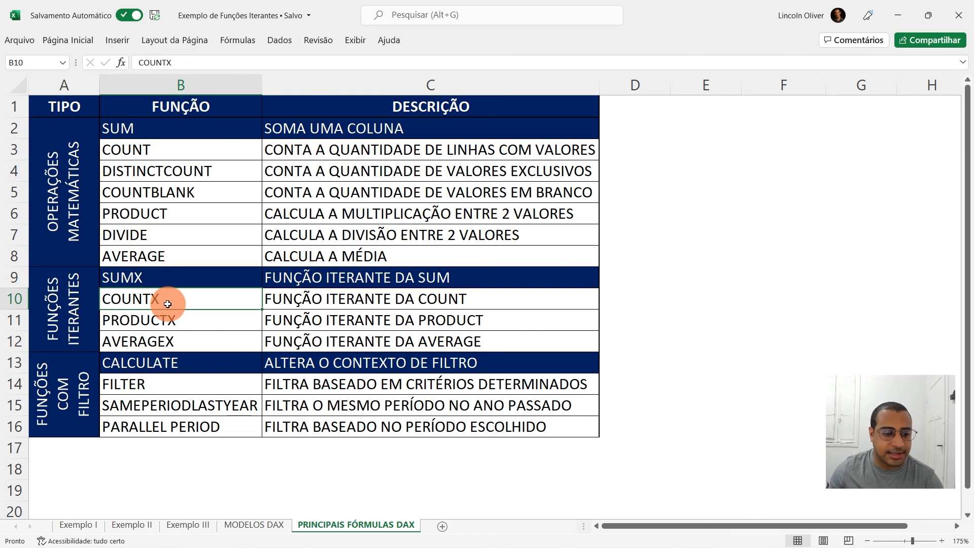
left_click_drag(228, 291, 312, 305)
left_click_drag(219, 312, 347, 320)
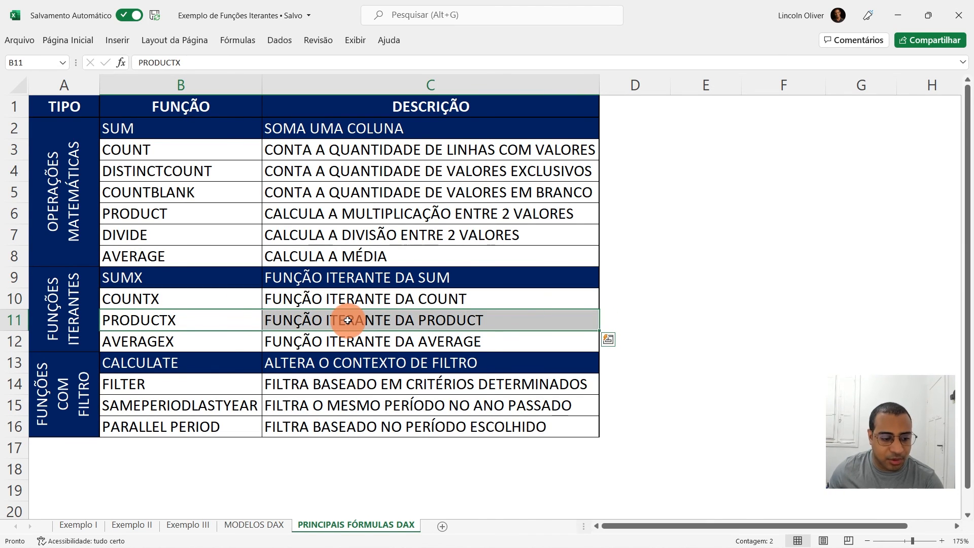
left_click_drag(135, 341, 359, 348)
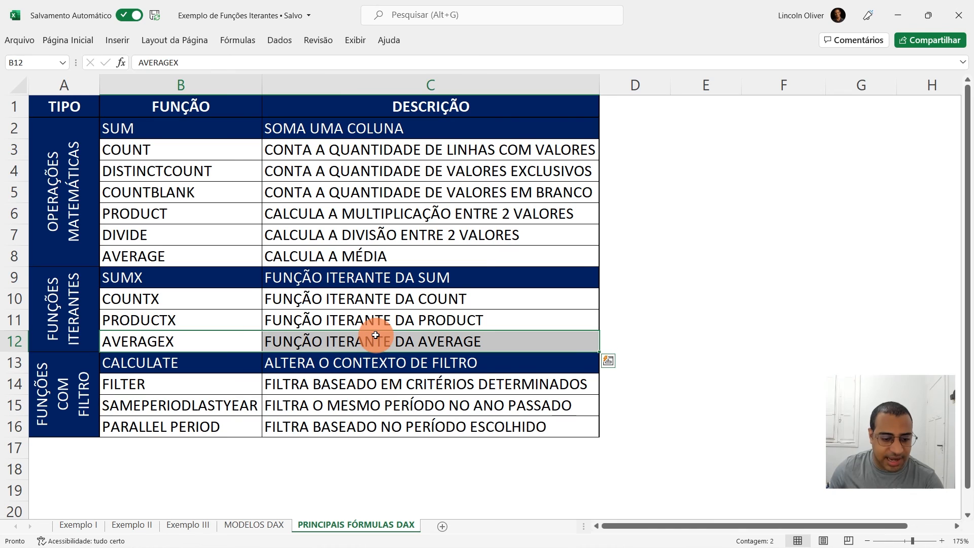
left_click_drag(142, 291, 156, 330)
left_click(148, 277)
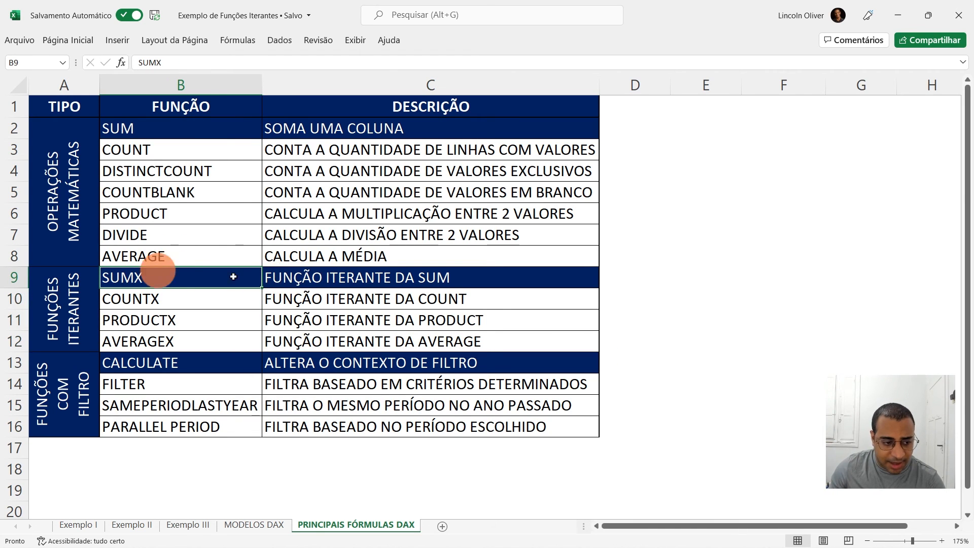
Step: Step through the COUNTX, PRODUCTX and AVERAGEX cells and their descriptions in the iterating functions group
left_click(241, 297)
left_click(337, 304)
key("Left")
left_click(337, 304)
key("Left")
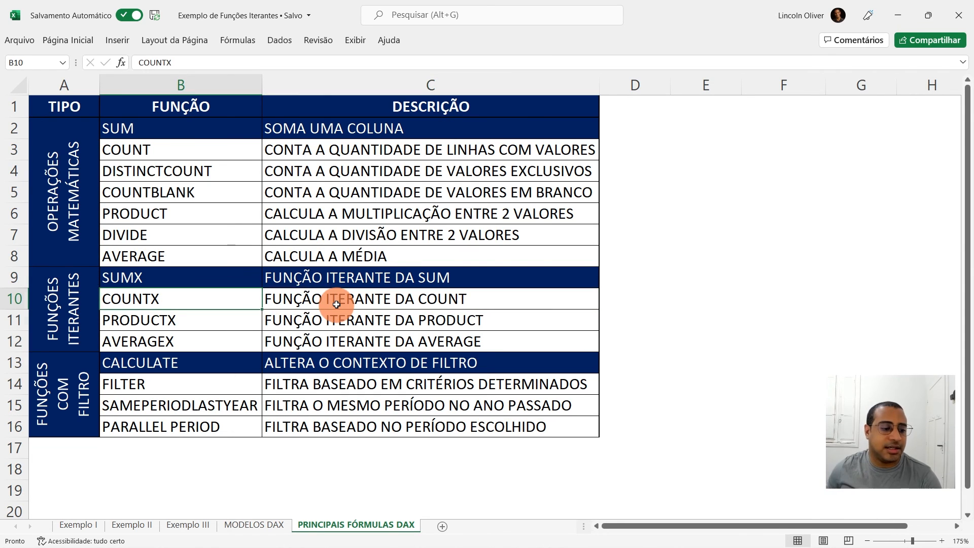
key("Down")
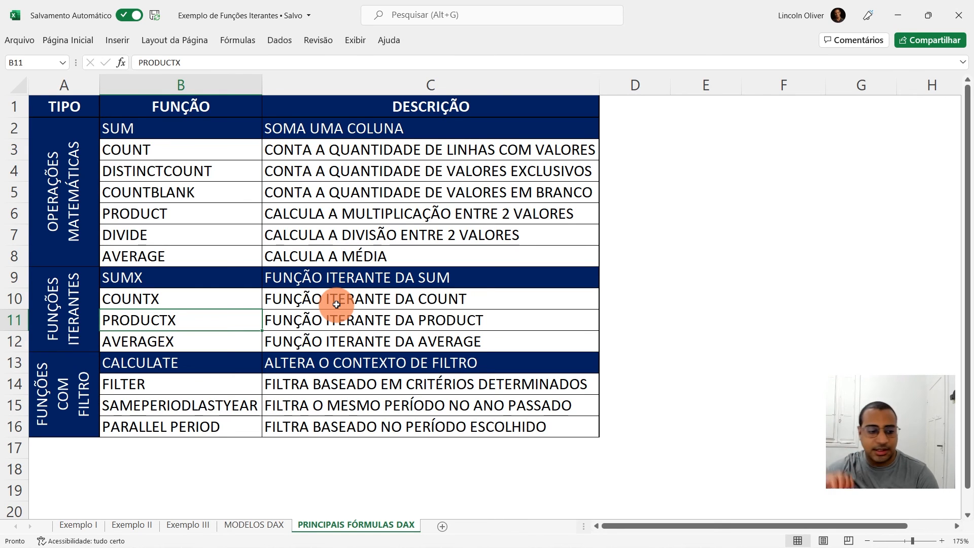
key("Right")
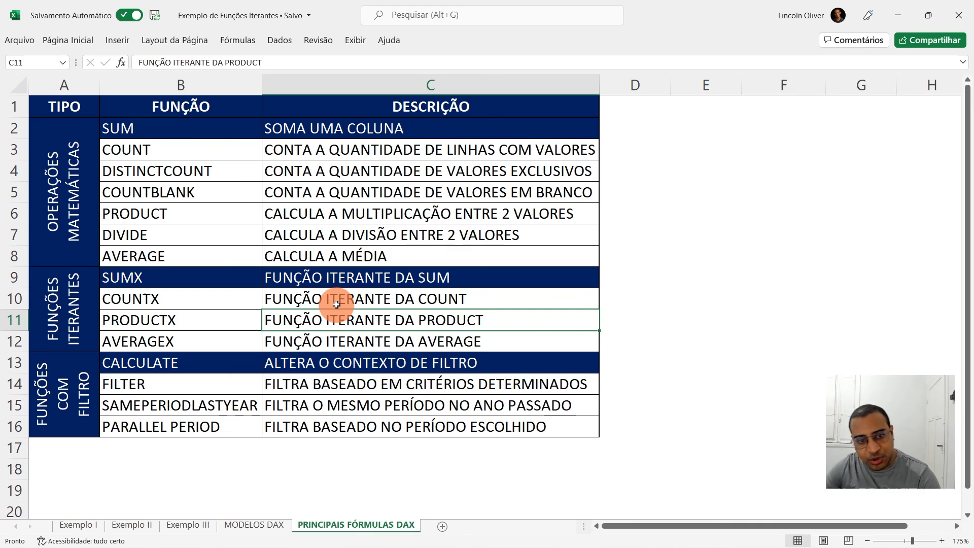
key("Left")
key("Down")
key("Right")
key("Left")
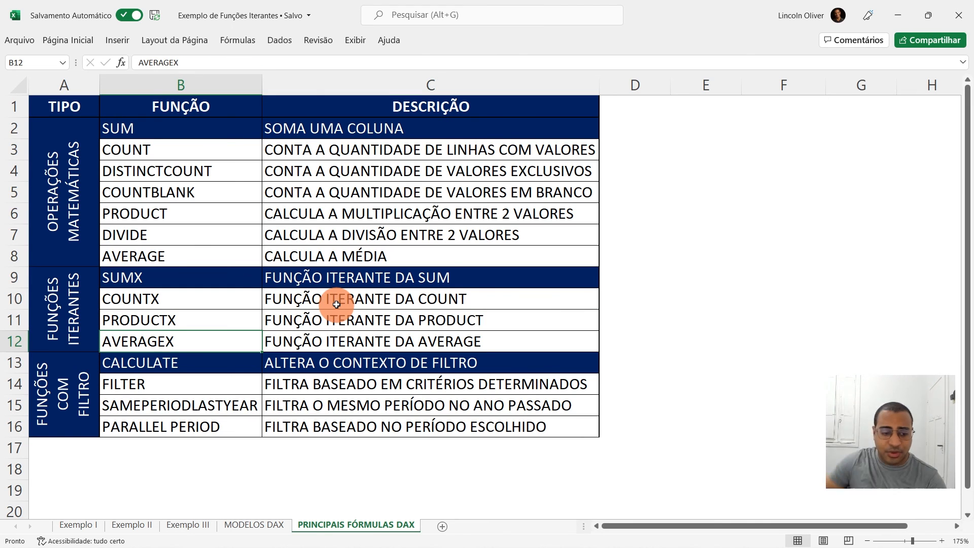
Step: Highlight the filter functions and their descriptions from CALCULATE to PARALLEL PERIOD, cells B13:C16
left_click(270, 370)
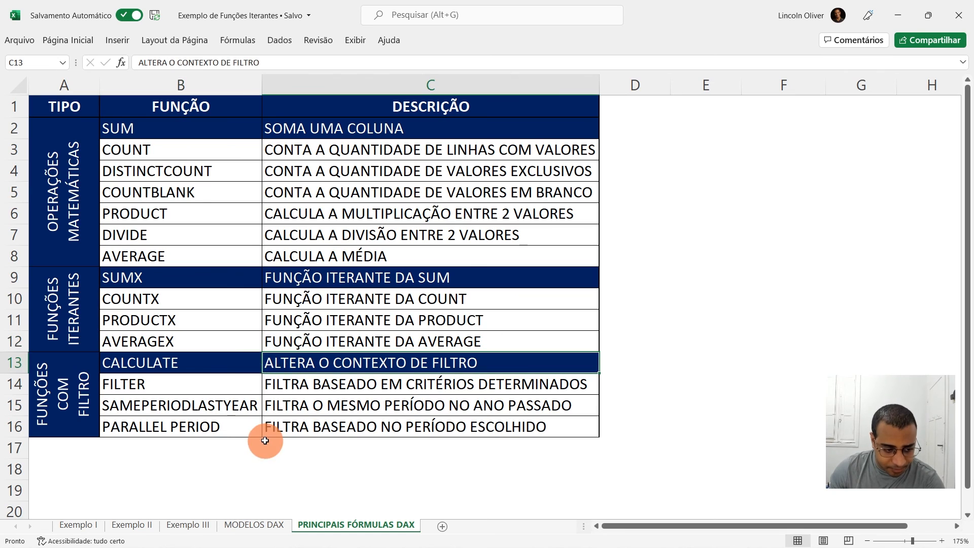
left_click(264, 442)
left_click_drag(200, 372, 466, 435)
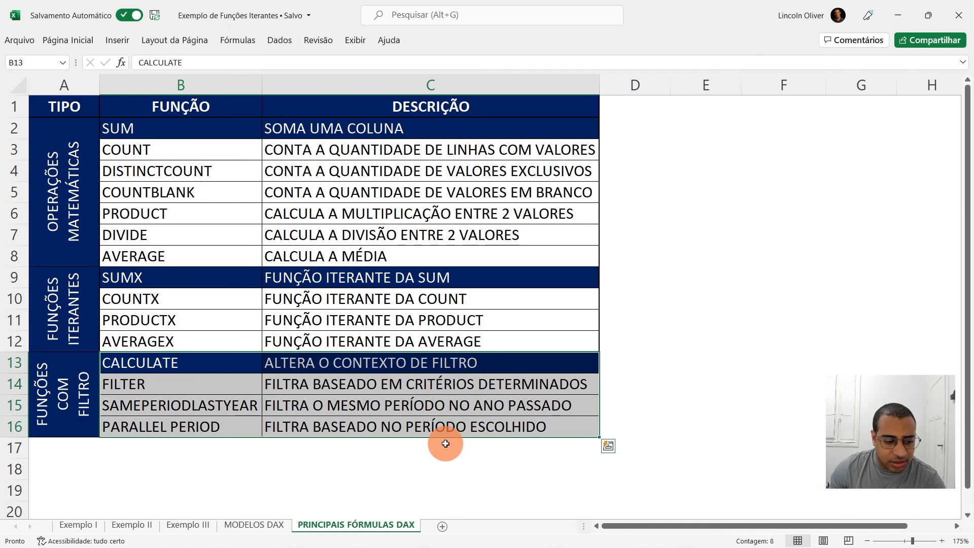
Step: Highlight the CALCULATE, SAMEPERIODLASTYEAR, PARALLEL PERIOD and FILTER entries of the filter functions group one after another
left_click(228, 366)
left_click_drag(228, 367, 387, 370)
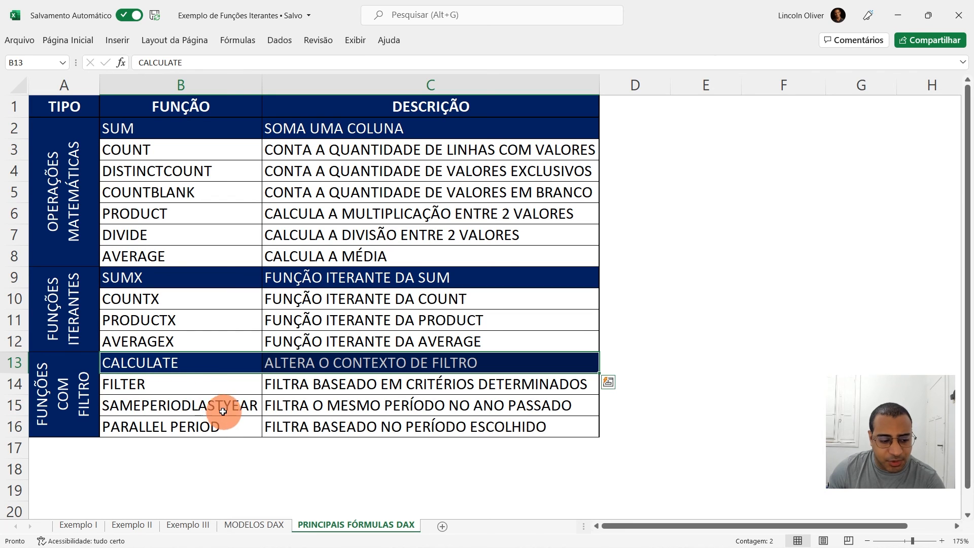
left_click_drag(171, 405, 392, 407)
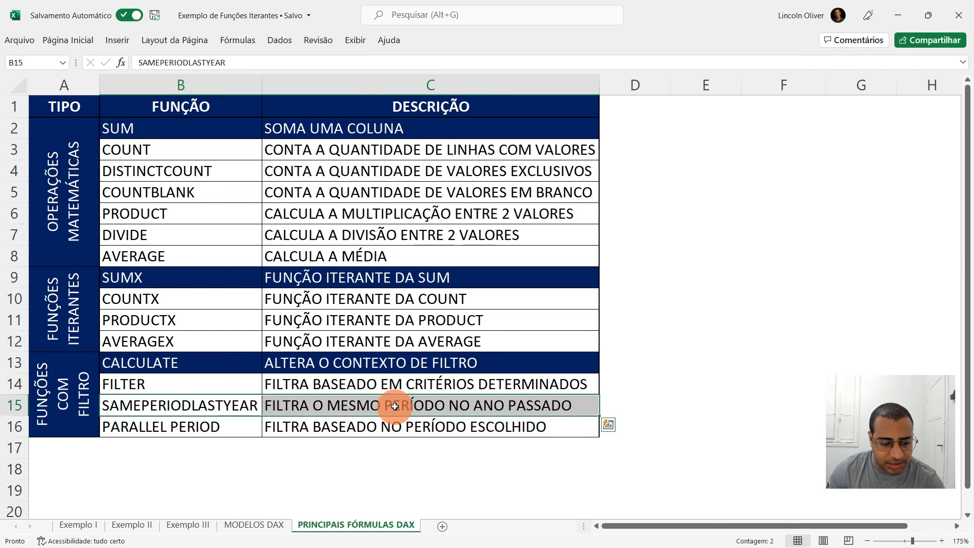
left_click(174, 422)
left_click_drag(138, 384, 286, 387)
Step: Switch to Power BI, expand the Medidas and financials tables and open the formula of the CALCULATE measure
key("alt+Tab")
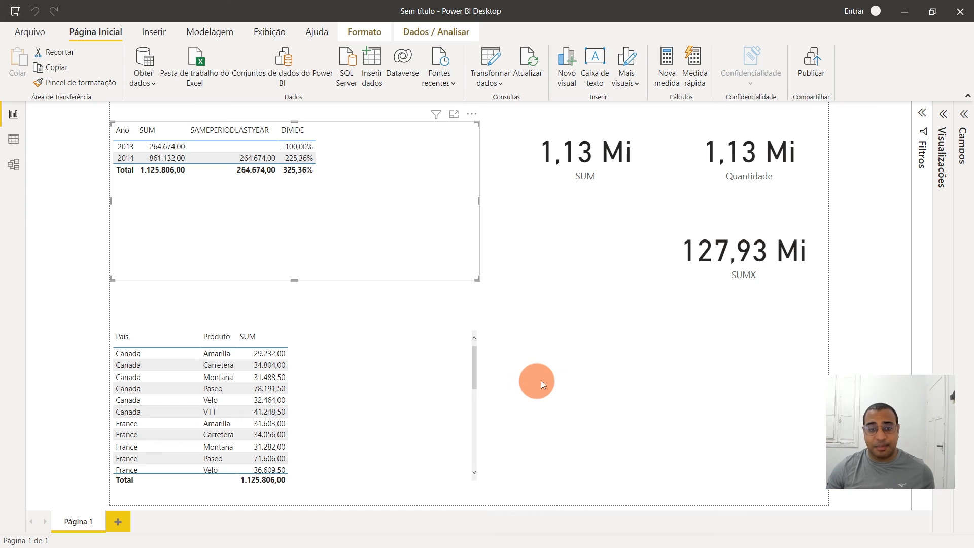
left_click(963, 108)
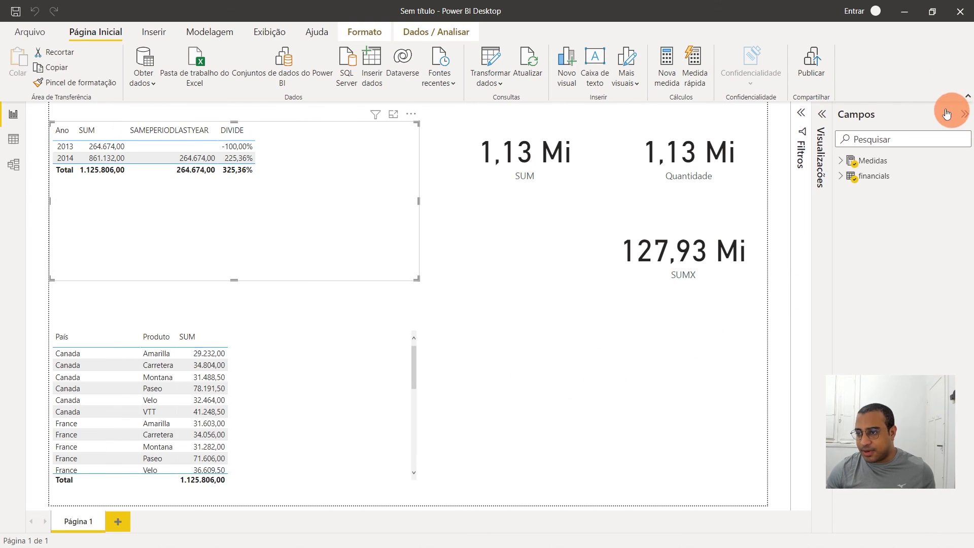
left_click(842, 176)
left_click(872, 161)
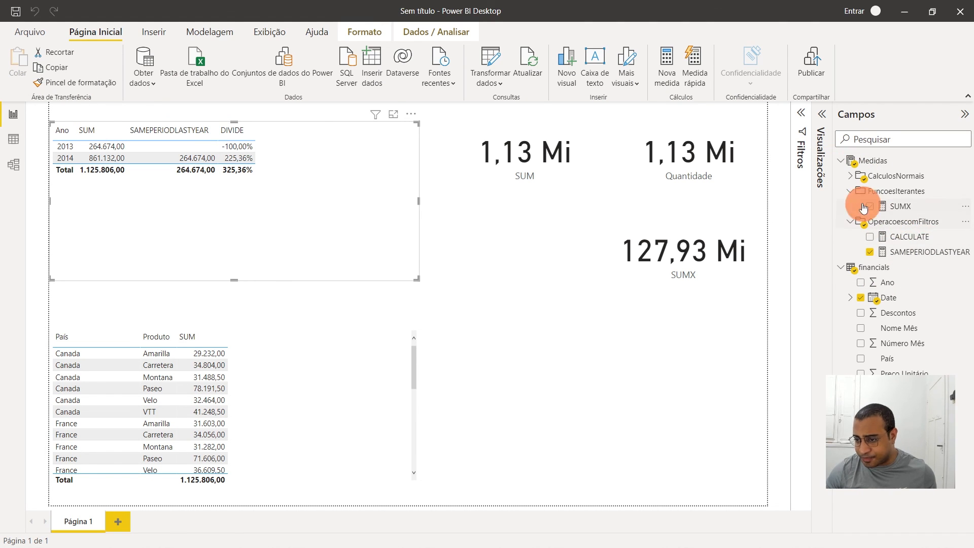
left_click(909, 237)
Step: Replace the measure's YEAR condition with a FILTER function that takes the financials table as its first argument
double_click(213, 111)
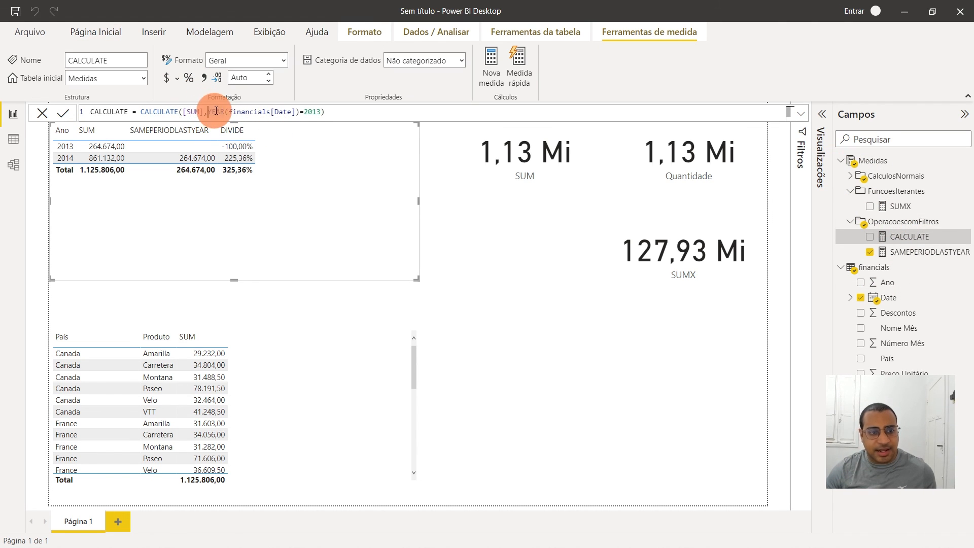
type("filt")
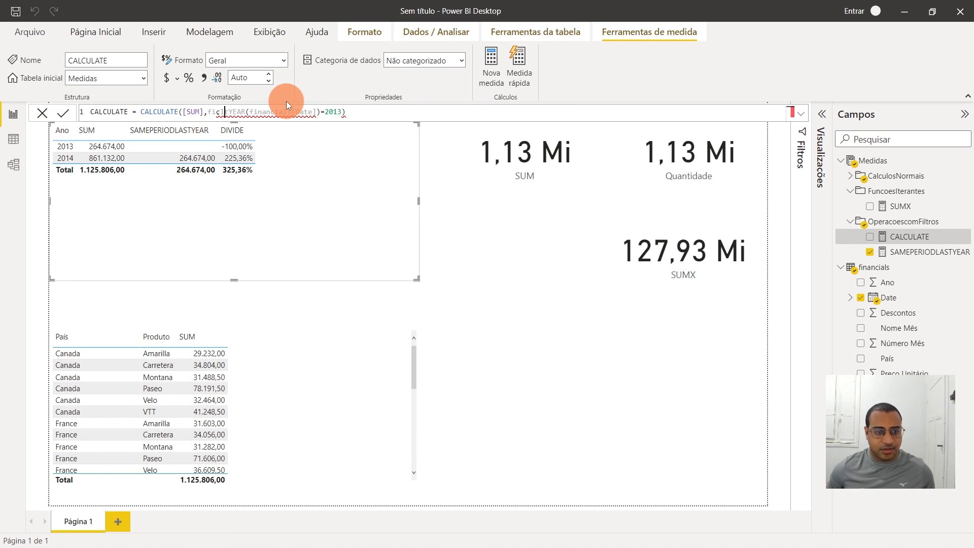
key("Tab")
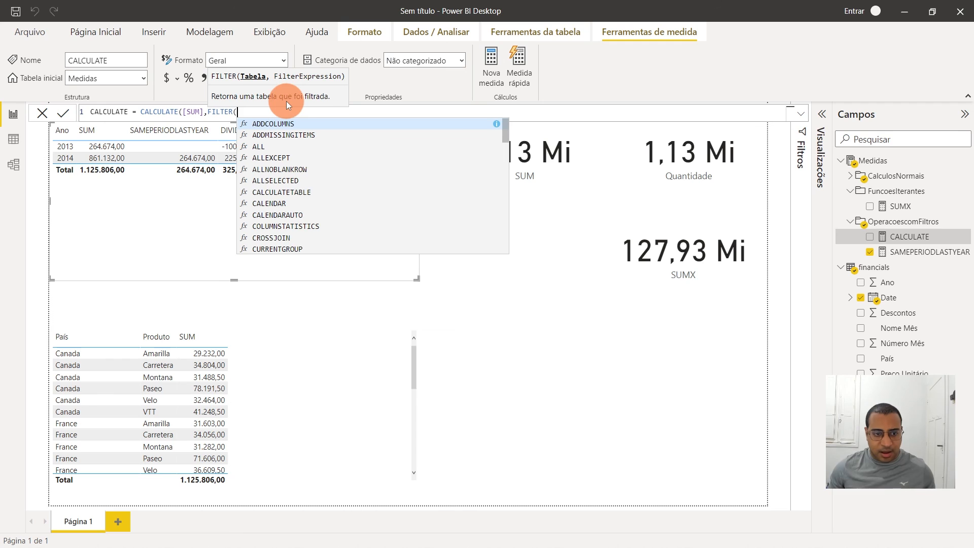
type("financials,")
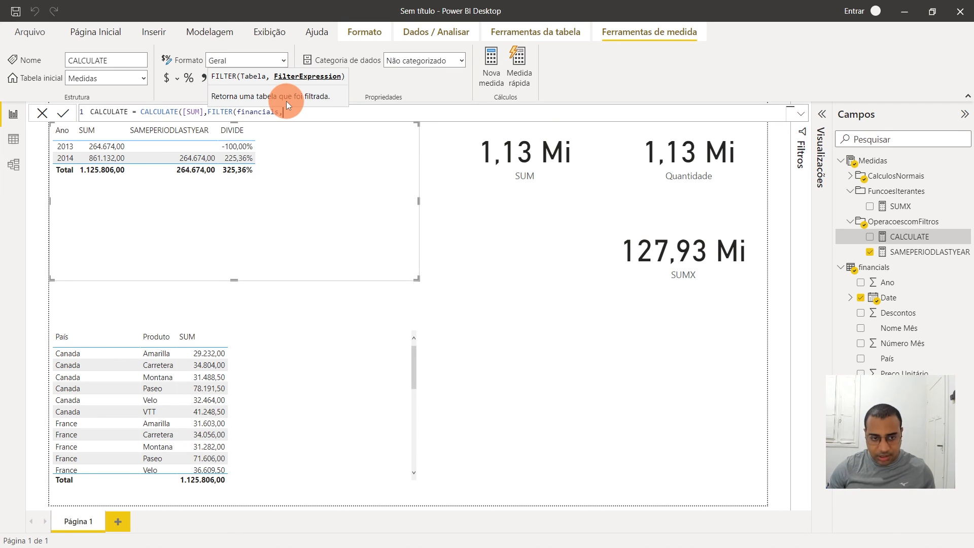
type("financials[Date]")
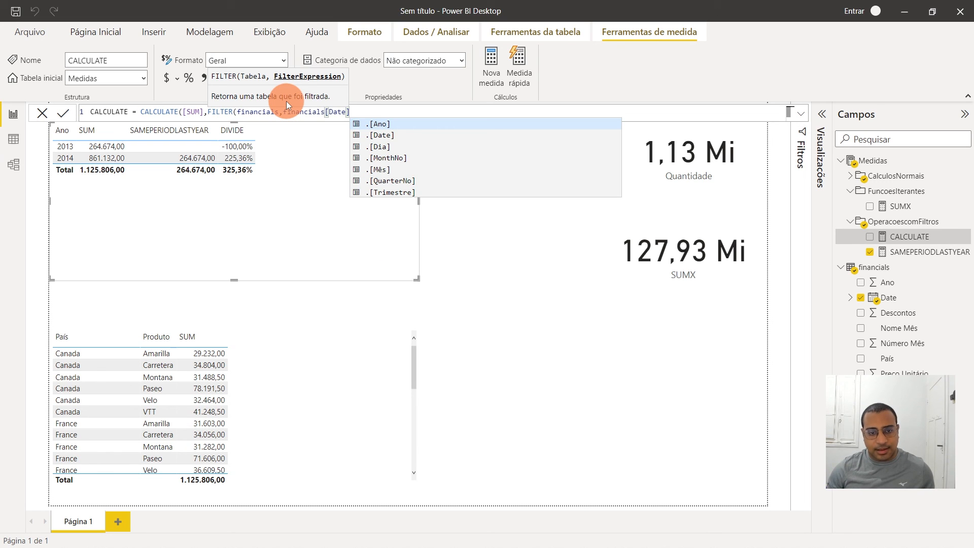
key("Down")
key("Escape")
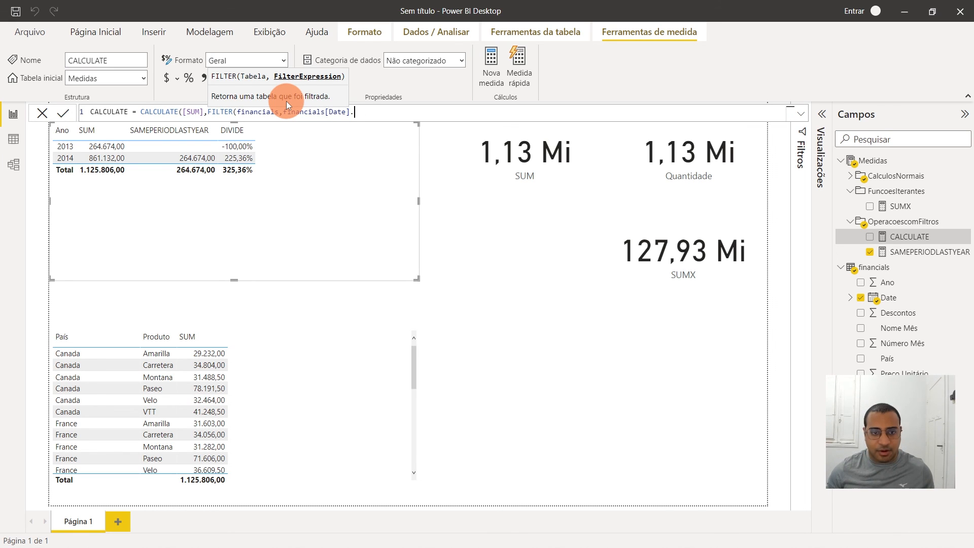
type(".[")
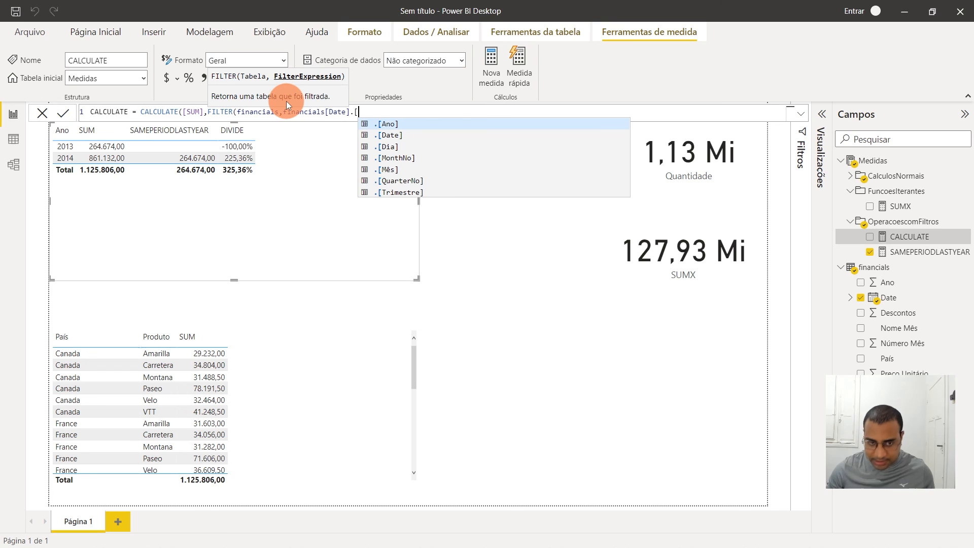
key("Down")
key("Down")
key("Down")
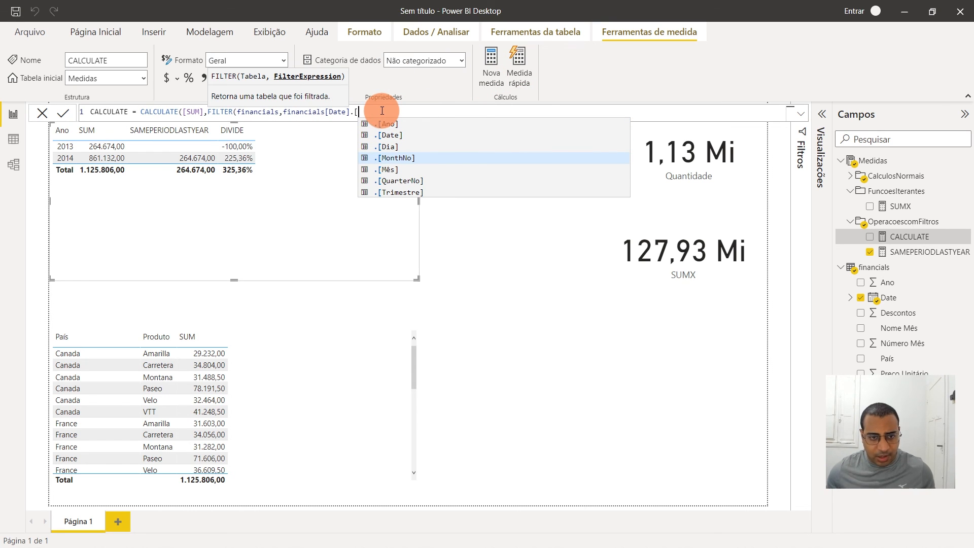
key("BackSpace")
key("ctrl+shift+Left")
key("BackSpace")
type("date")
key("Up")
key("Tab")
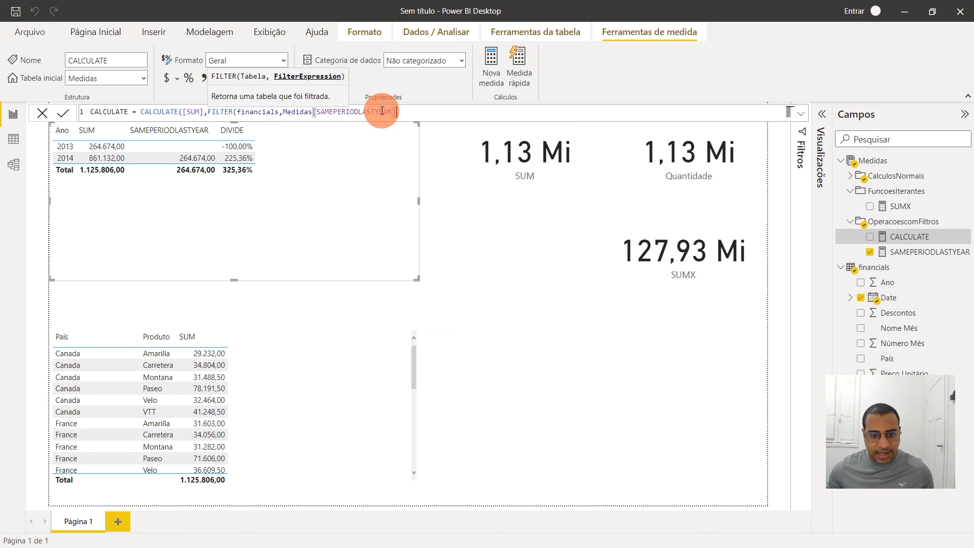
key("ctrl+shift+Left")
Step: Complete the FILTER condition as financials[Date].[Ano]=2013 and add the CALCULATE measure to the yearly table visual
type("date")
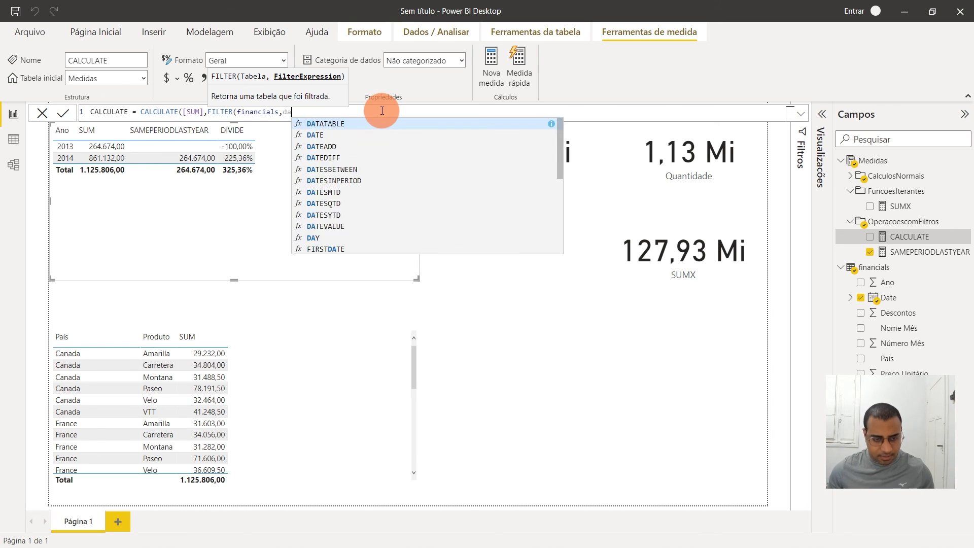
key("Up")
key("Tab")
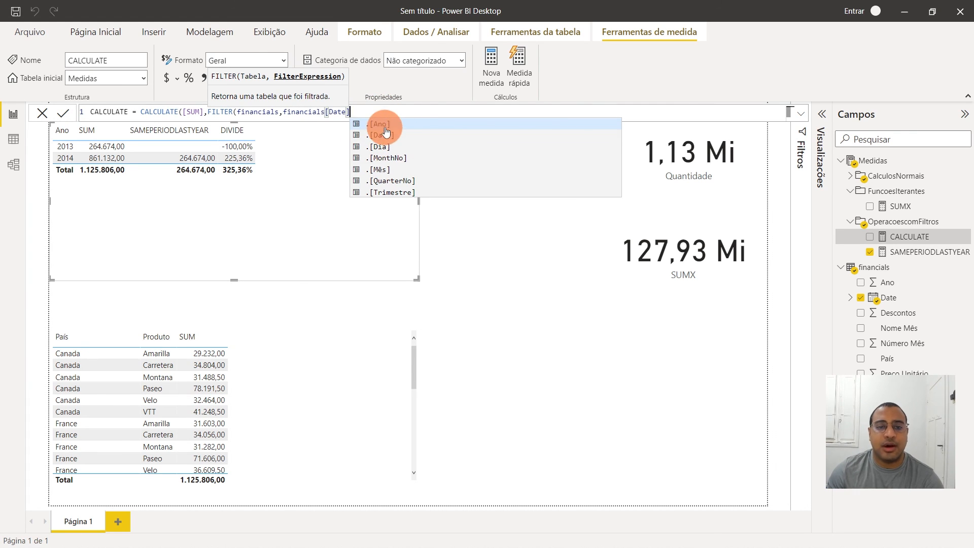
left_click(385, 124)
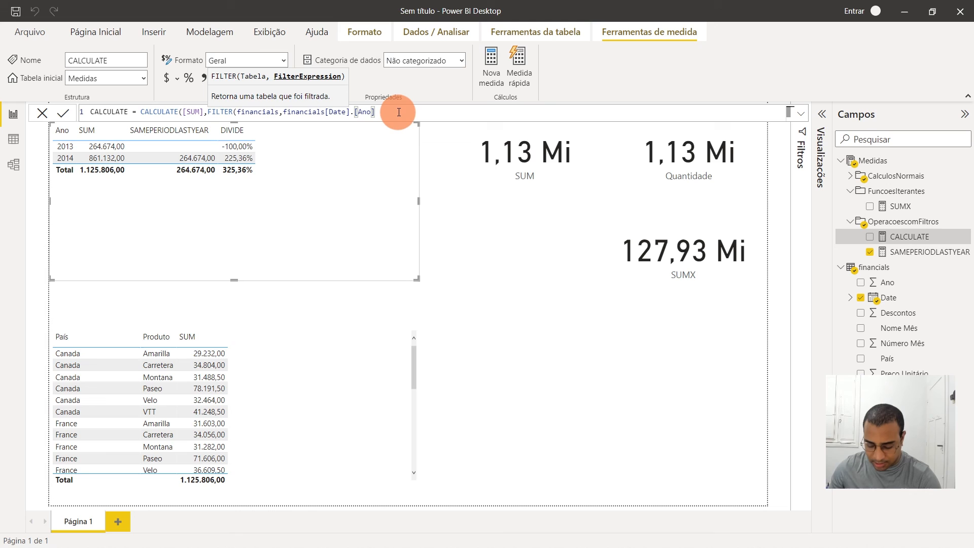
type("=2013)")
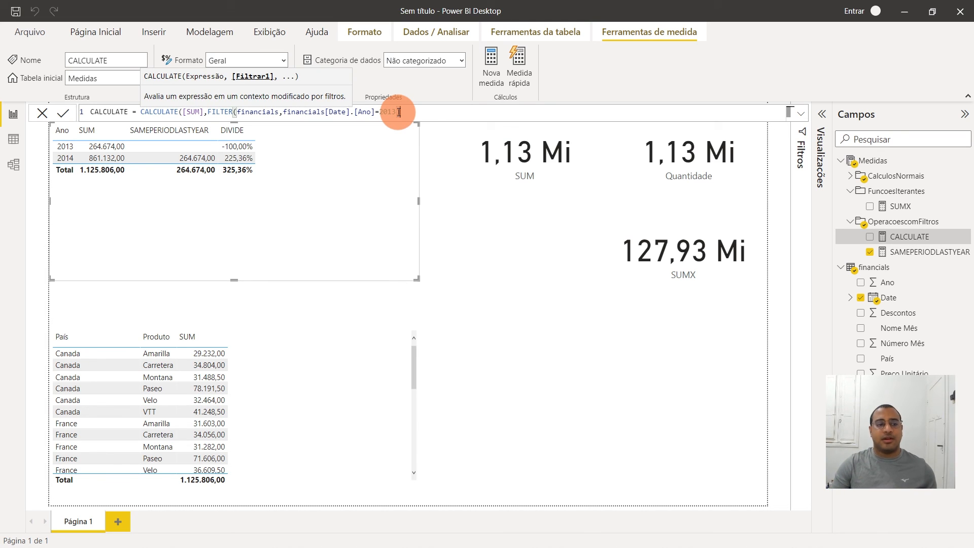
type(")")
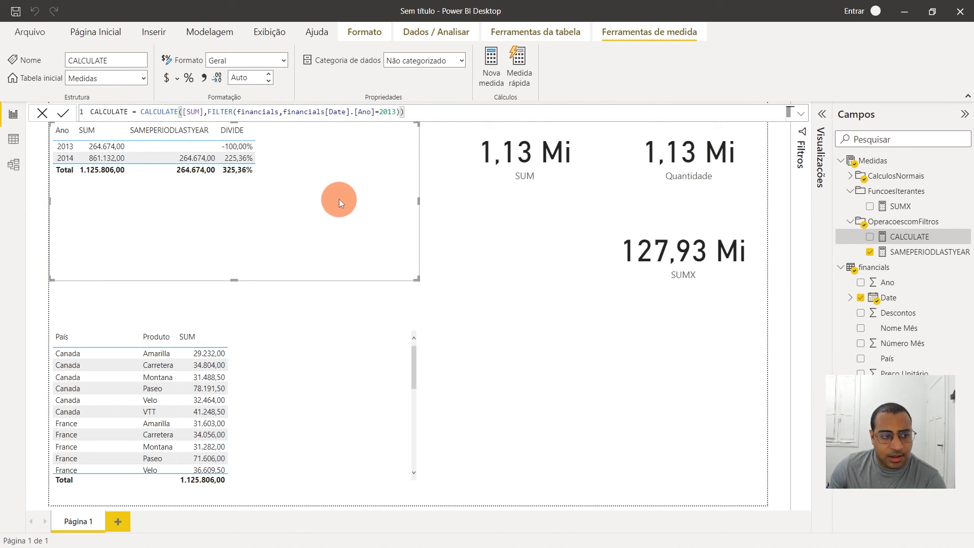
left_click(822, 114)
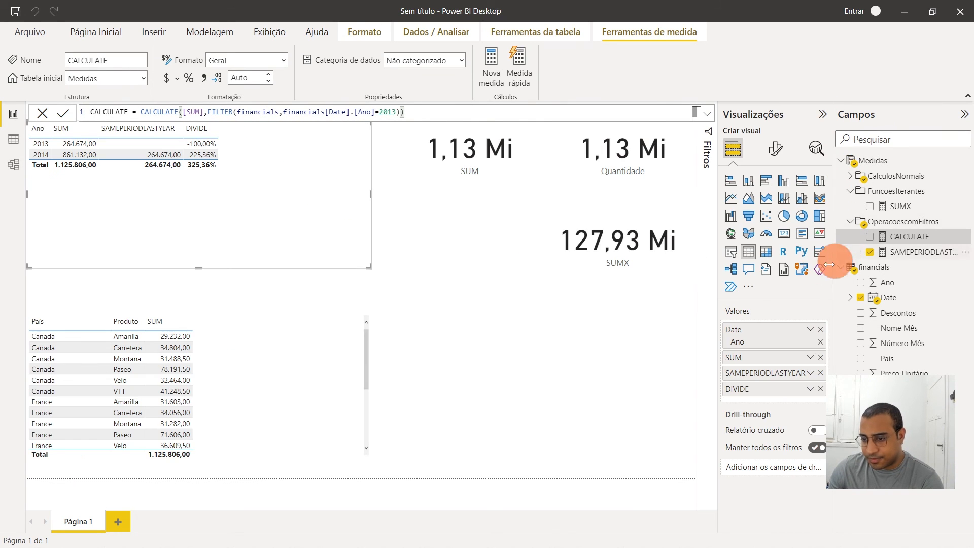
left_click_drag(905, 236, 787, 346)
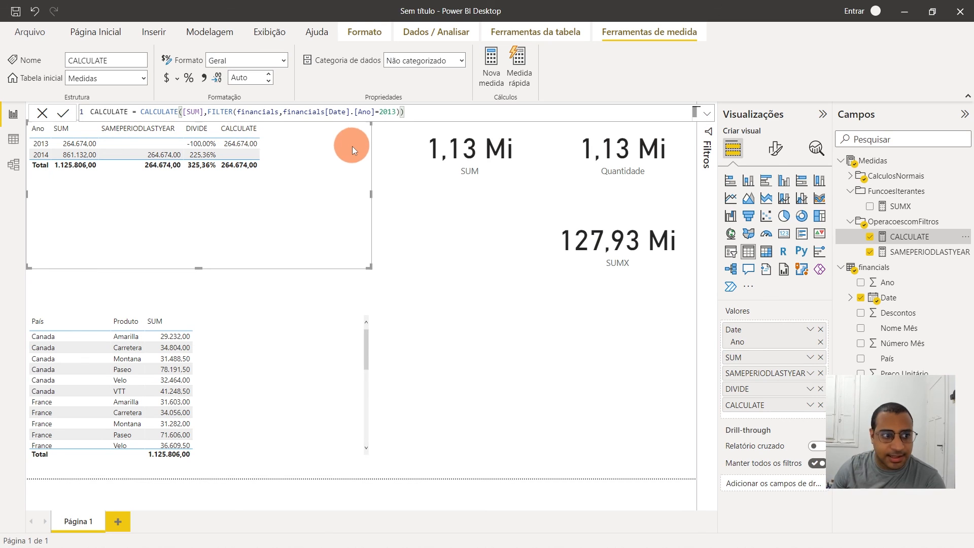
Step: Extend the FILTER condition after 2013 with && financials[País]="Canada" and commit the CALCULATE measure
double_click(395, 113)
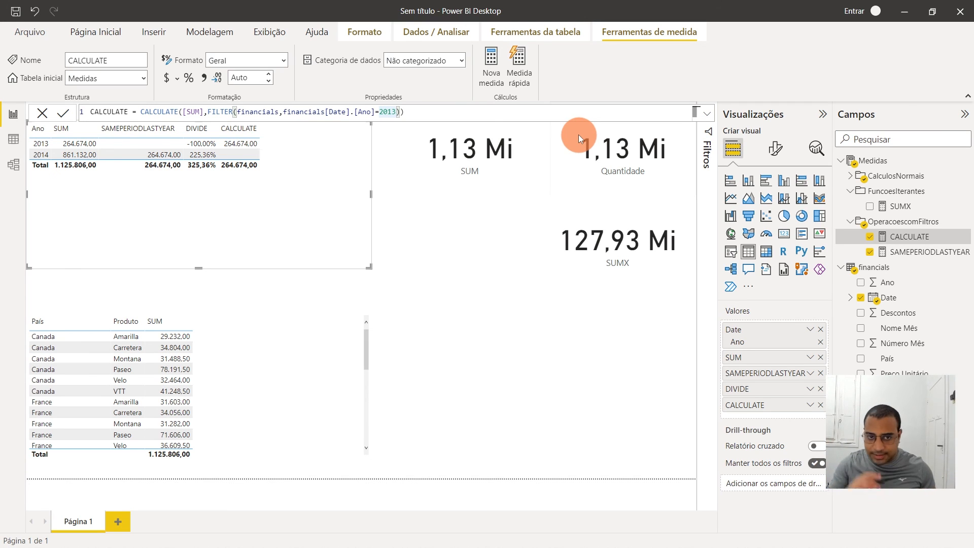
key("Right")
type("&&")
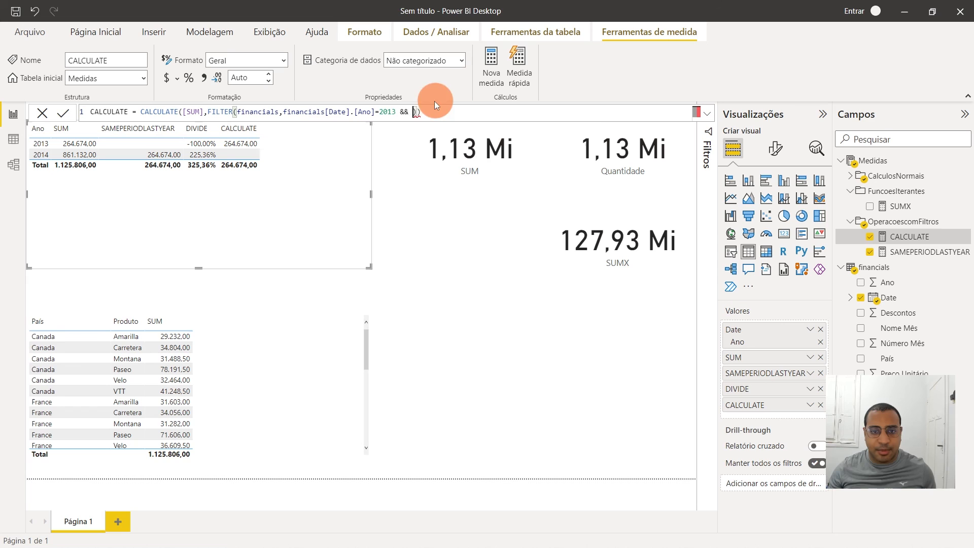
double_click(406, 111)
left_click_drag(407, 111, 413, 110)
key("Right")
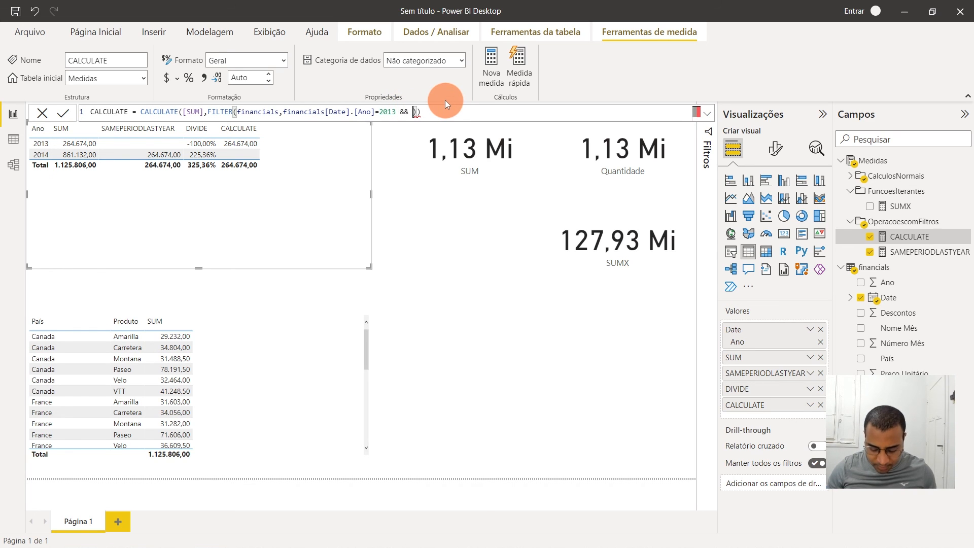
type("dt")
key("BackSpace")
key("BackSpace")
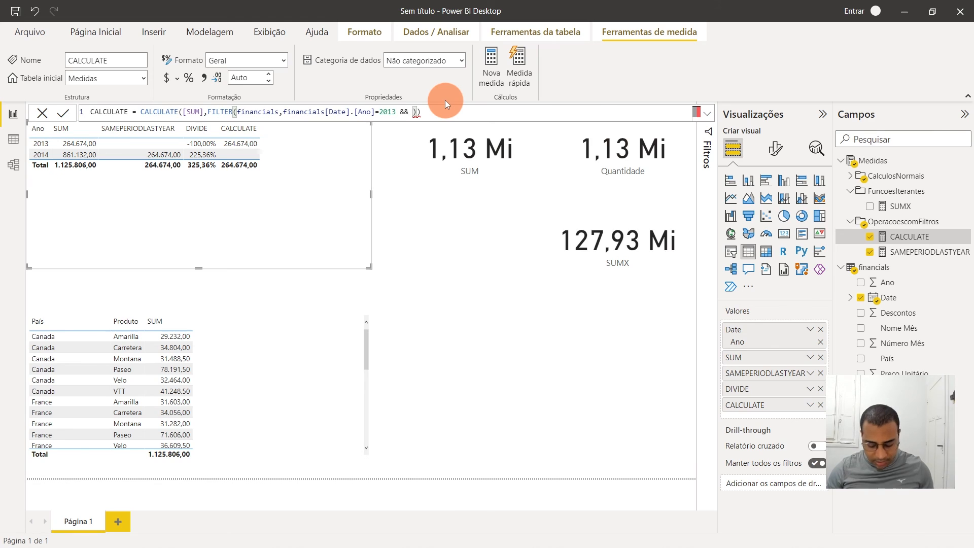
type("financials[País]=\"Ca")
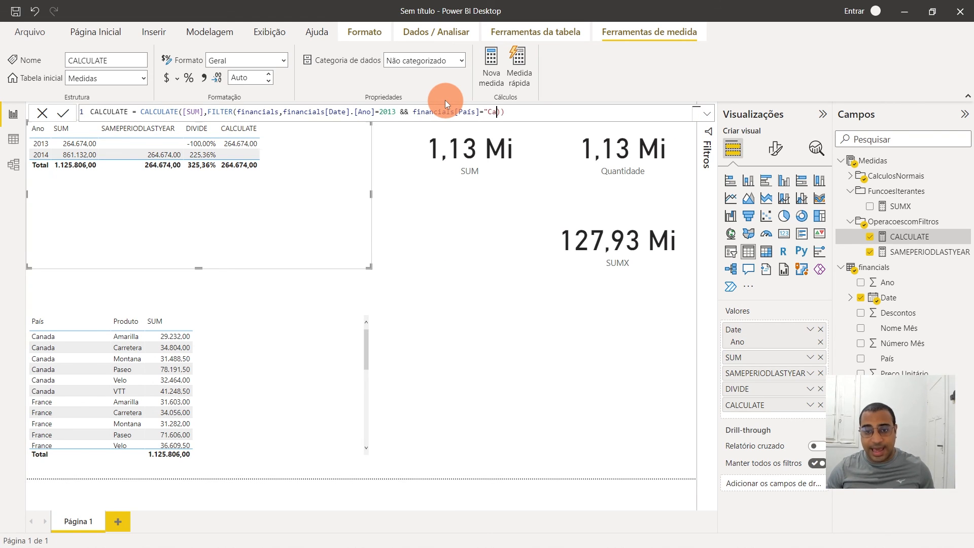
type("nada\"")
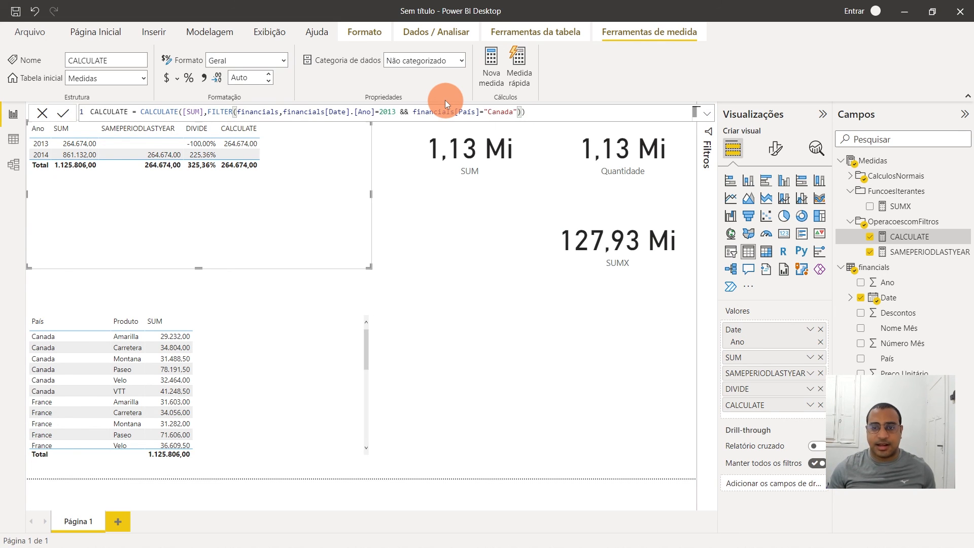
key("Right")
key("Return")
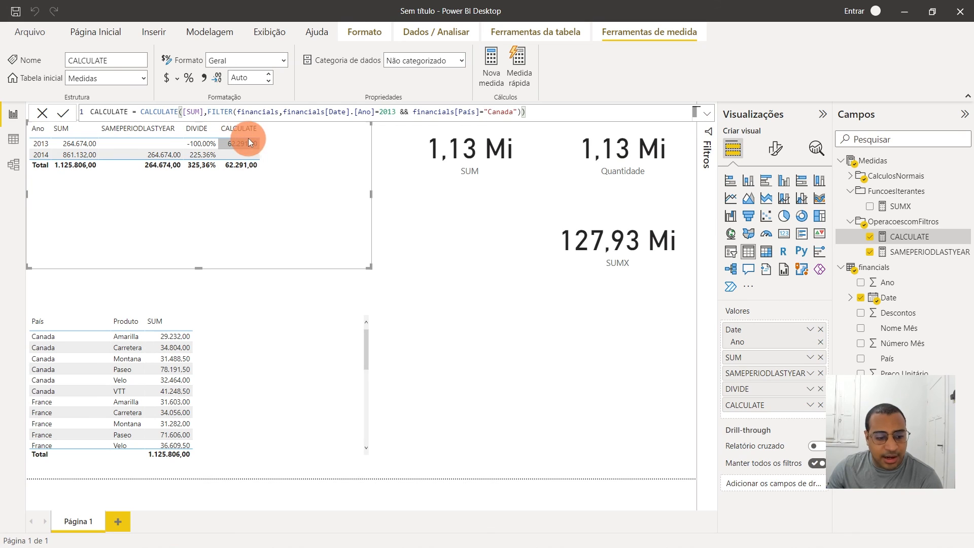
Step: Highlight the country condition, both combined conditions and the FILTER function name in the measure's formula
left_click_drag(397, 112, 514, 112)
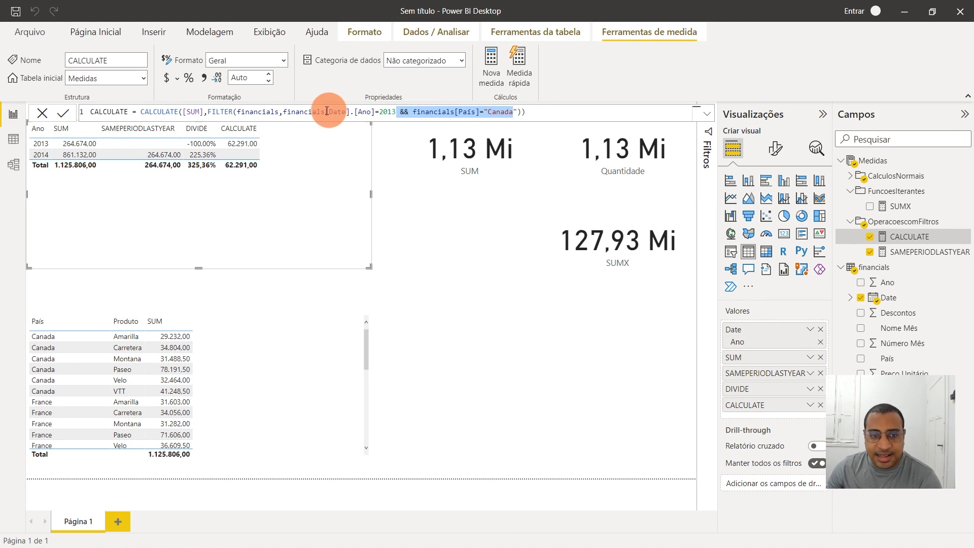
left_click_drag(283, 112, 516, 116)
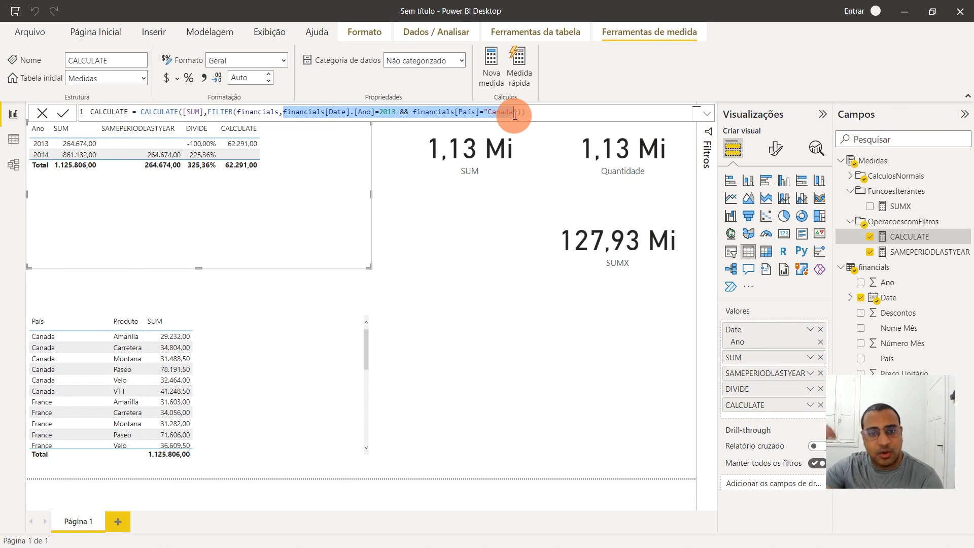
double_click(215, 112)
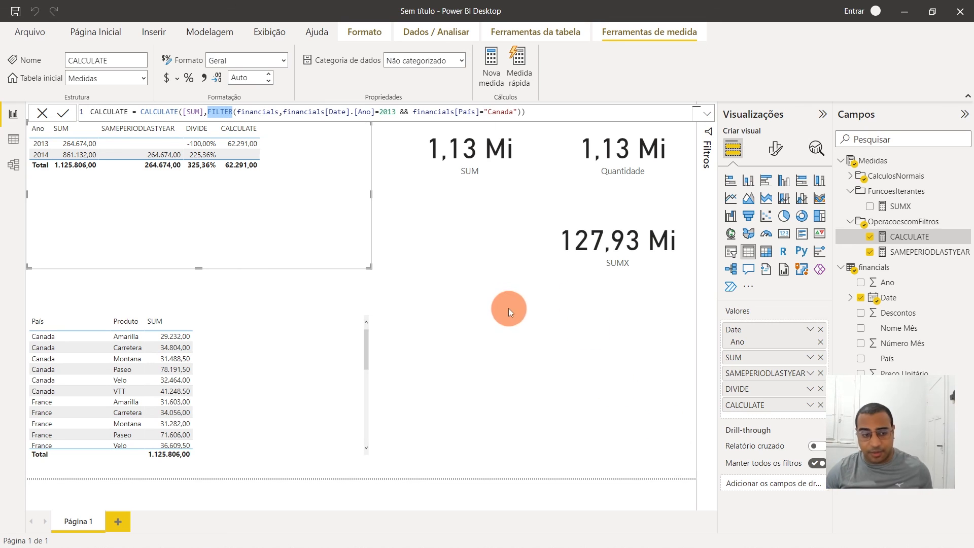
Step: Switch to Excel and highlight the PARALLEL PERIOD and SAMEPERIODLASTYEAR rows with their descriptions
key("alt+Tab")
left_click_drag(189, 431, 359, 421)
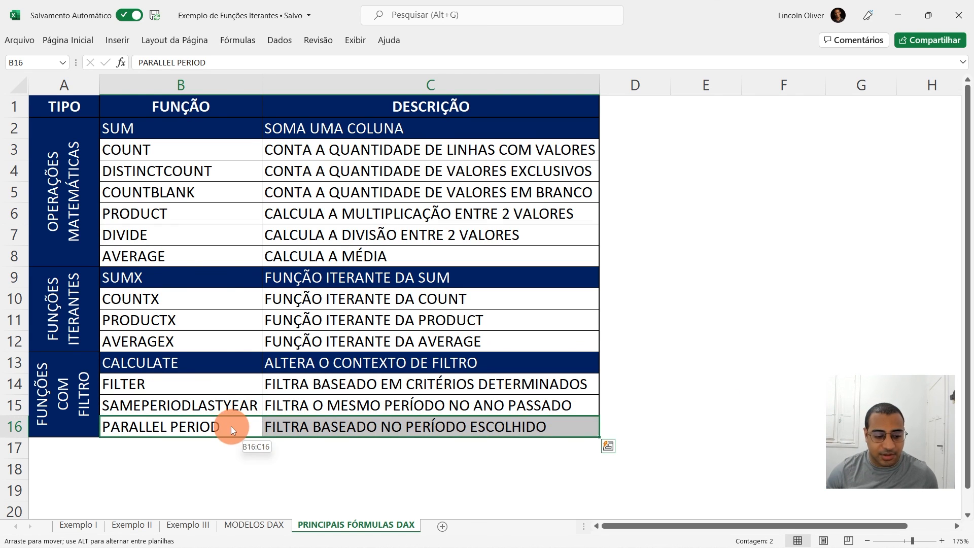
left_click_drag(227, 412, 312, 407)
left_click(207, 422)
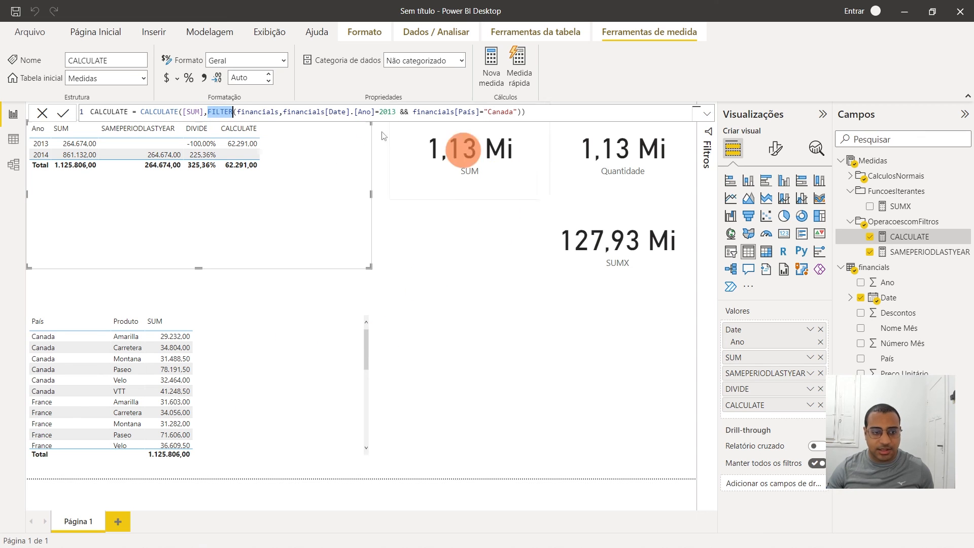
Step: Return to Power BI and highlight the CALCULATE([SUM] part and the FILTER argument of the measure's formula in turn
left_click(208, 112)
key("shift+Home")
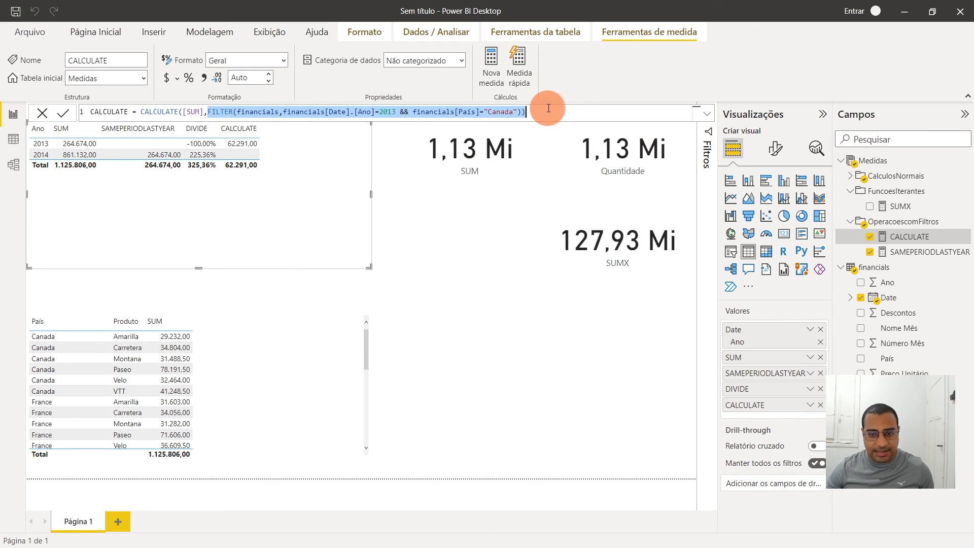
left_click(206, 112)
mouse_move(206, 112)
left_mouse_down()
mouse_move(139, 112)
mouse_move(204, 112)
left_mouse_up()
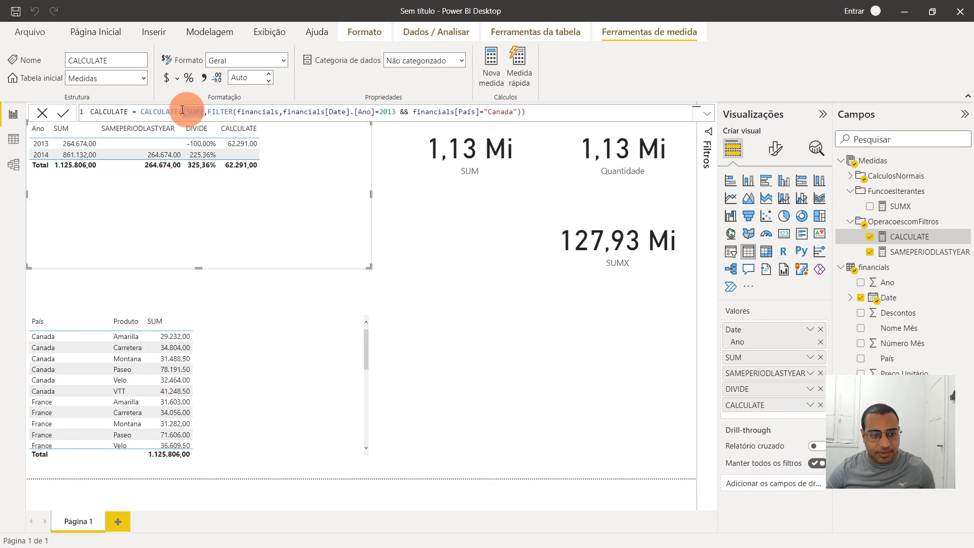
left_click(206, 112)
key("shift+Home")
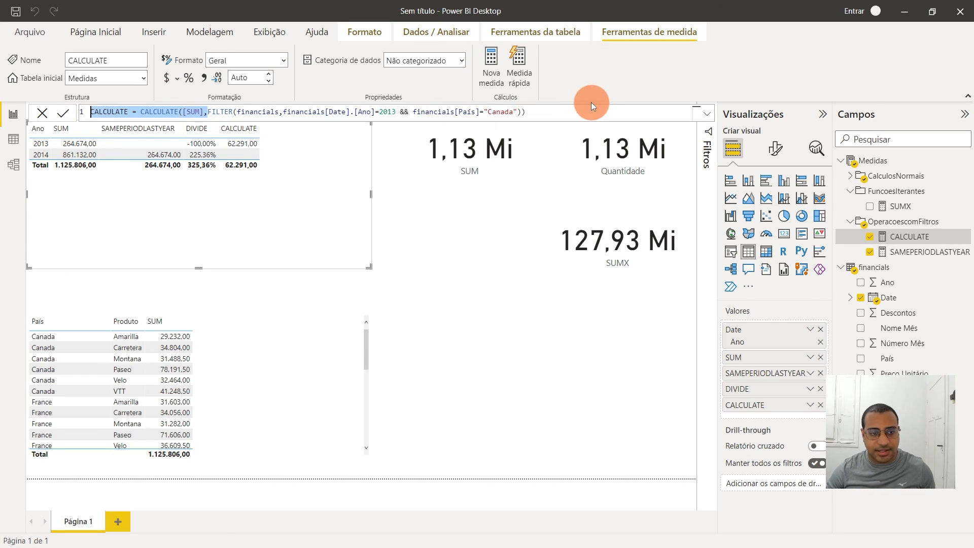
key("shift+End")
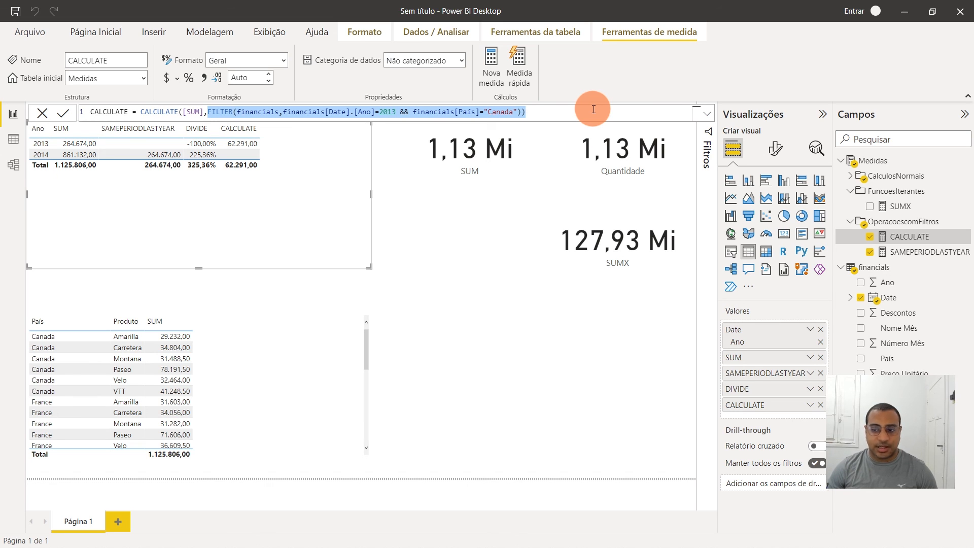
left_click(594, 109)
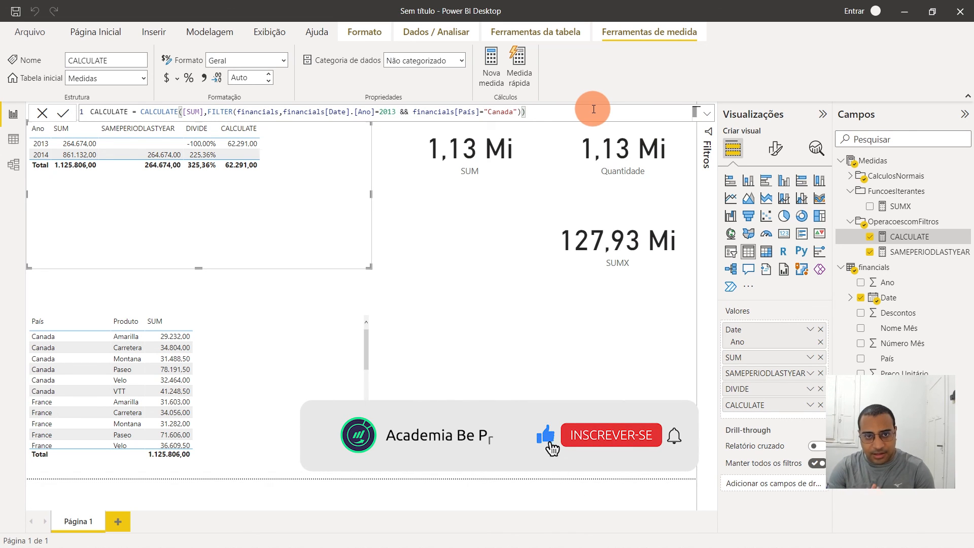